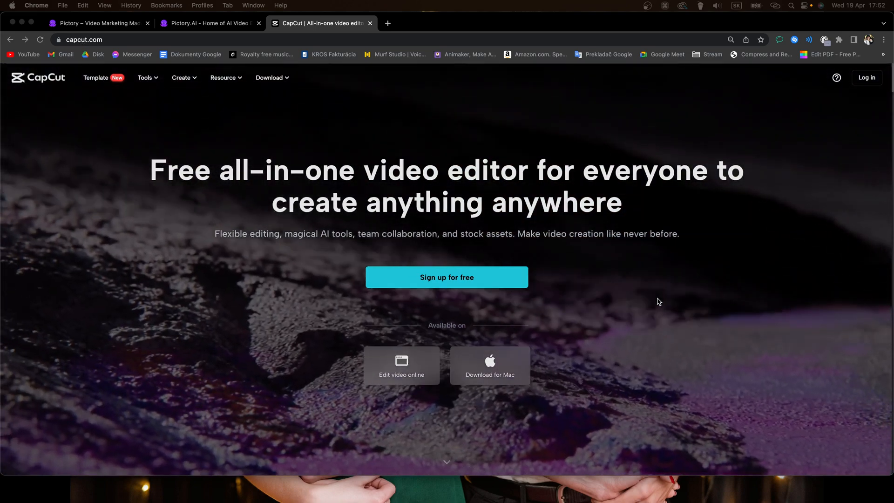
Switch to the CapCut desktop app and create a new project
key(super+space)
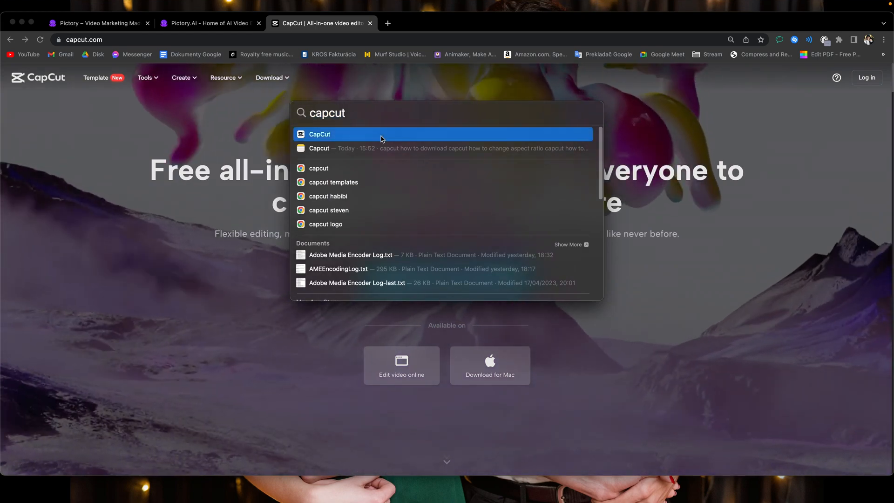
click(379, 135)
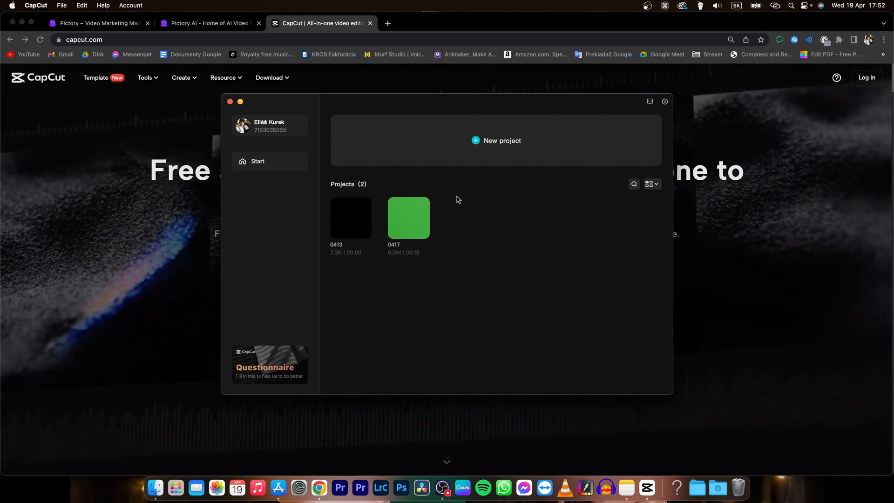
click(478, 141)
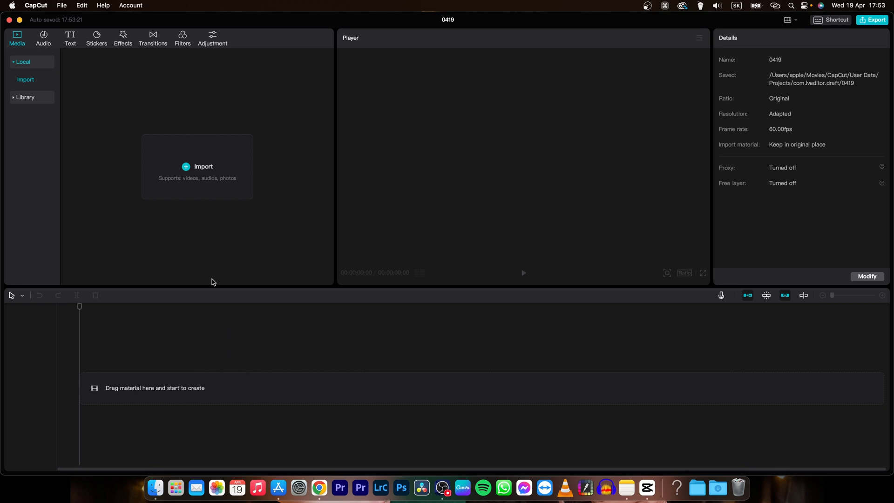
Import man on green screen.mp4, Red Fashion Autumn Sale Video.mp4 and video example.mp4 from the tutorial material folder
click(189, 170)
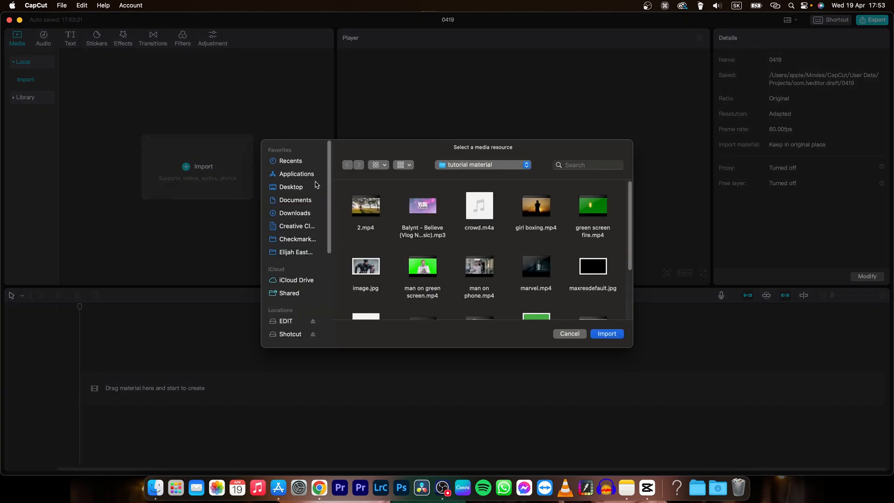
scroll(532, 244, down, 2)
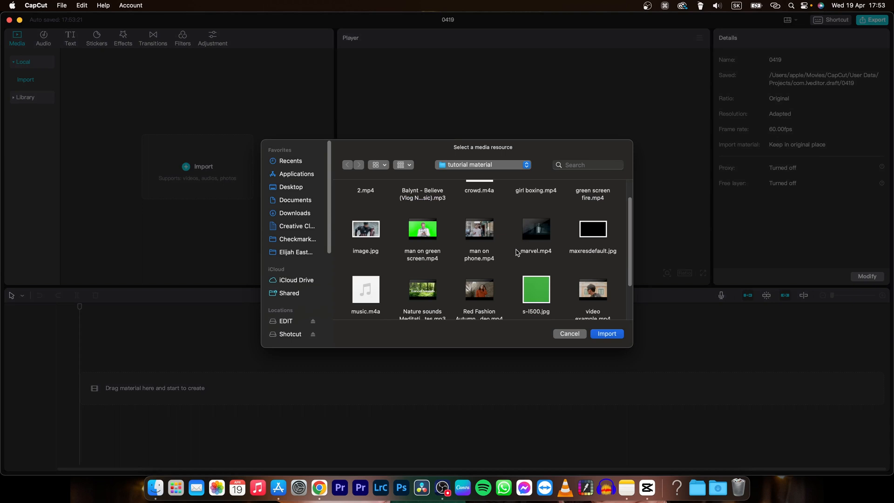
click(432, 239)
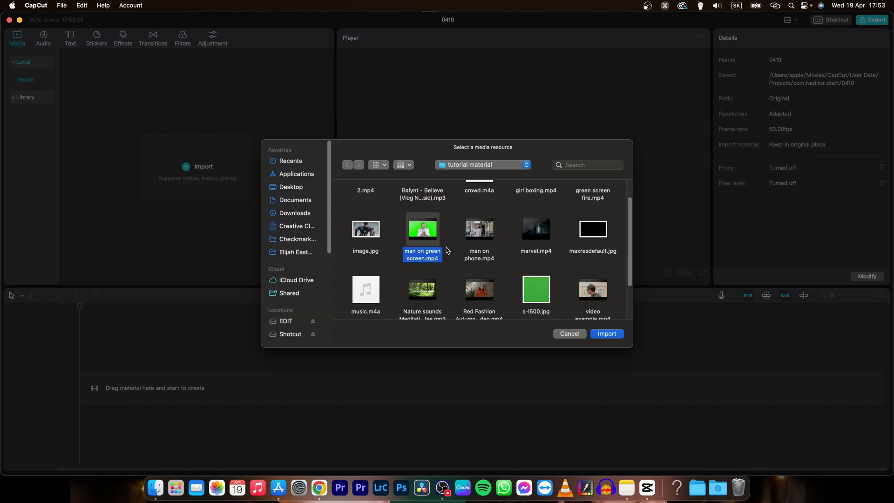
super+click(487, 299)
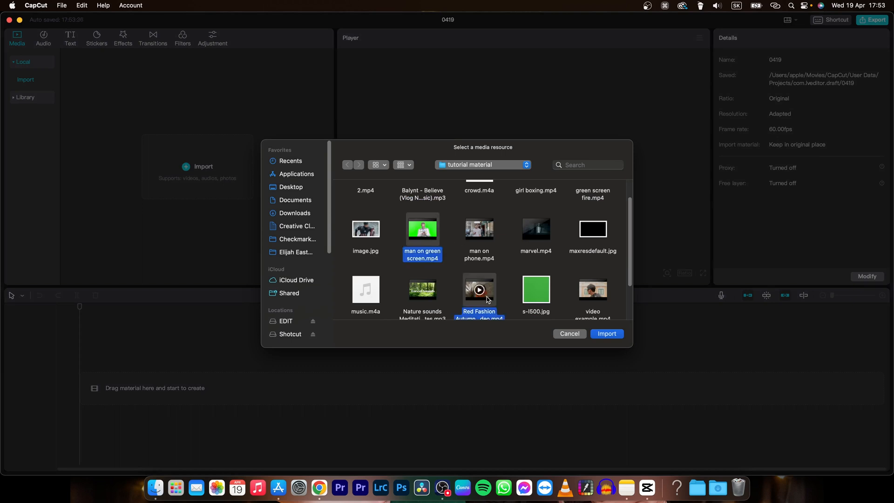
mouse_move(588, 296)
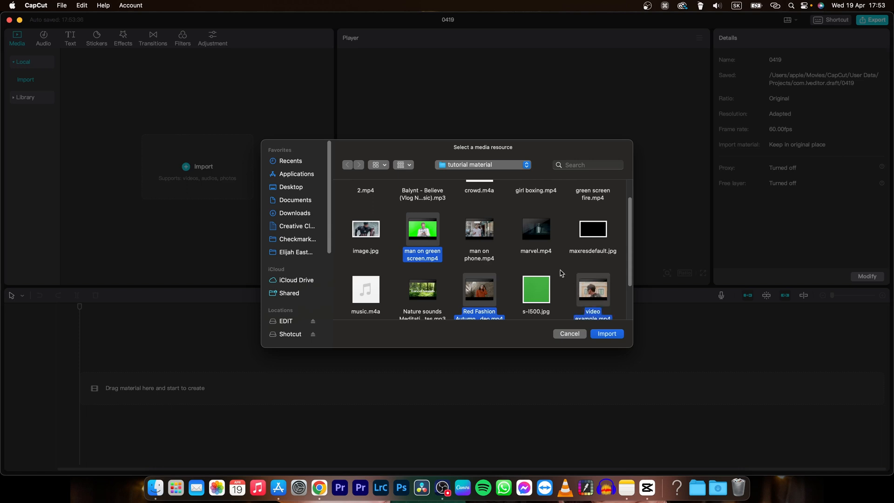
scroll(551, 307, up, 2)
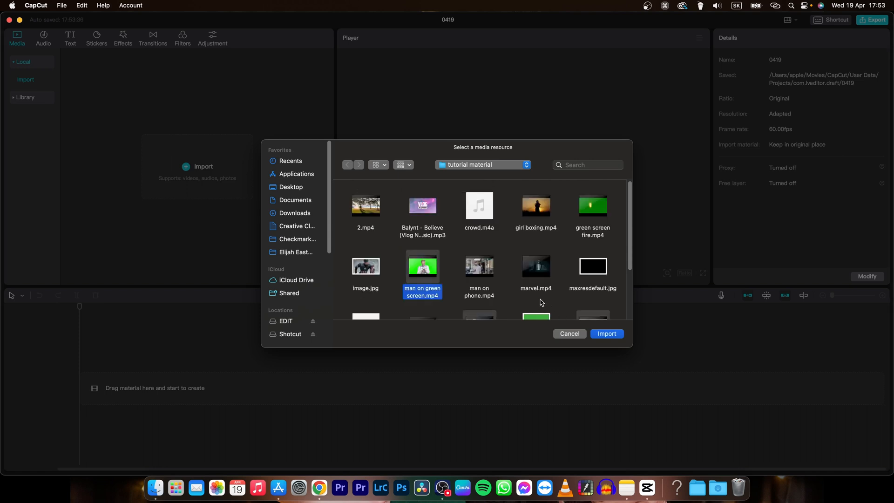
click(610, 334)
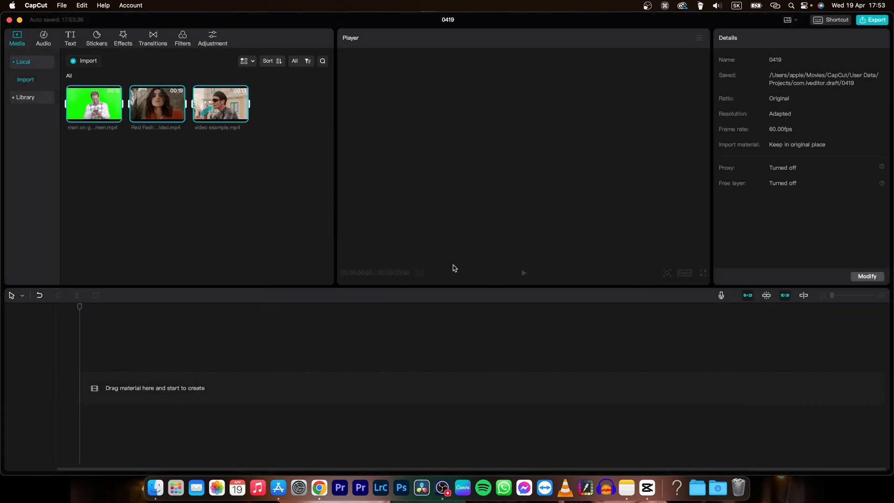
Place the Red Fashion Autumn Sale Video clip at the start of the timeline and preview its first few seconds
click(139, 165)
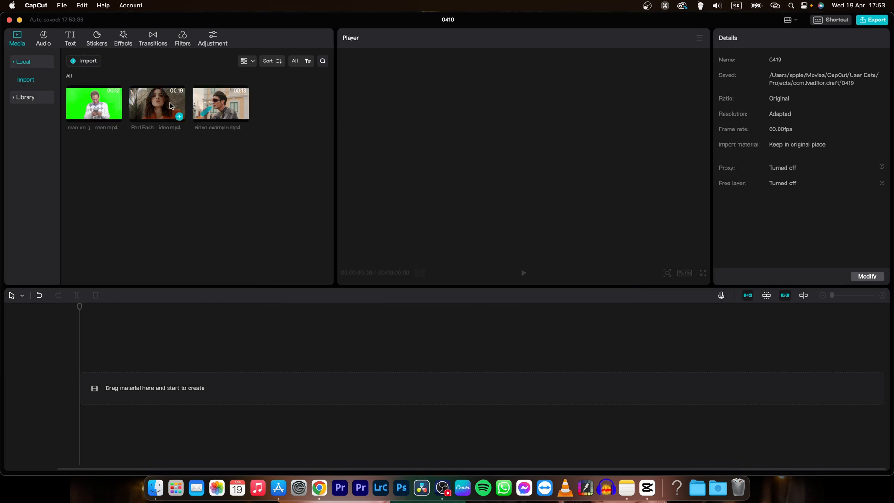
drag(152, 109, 89, 389)
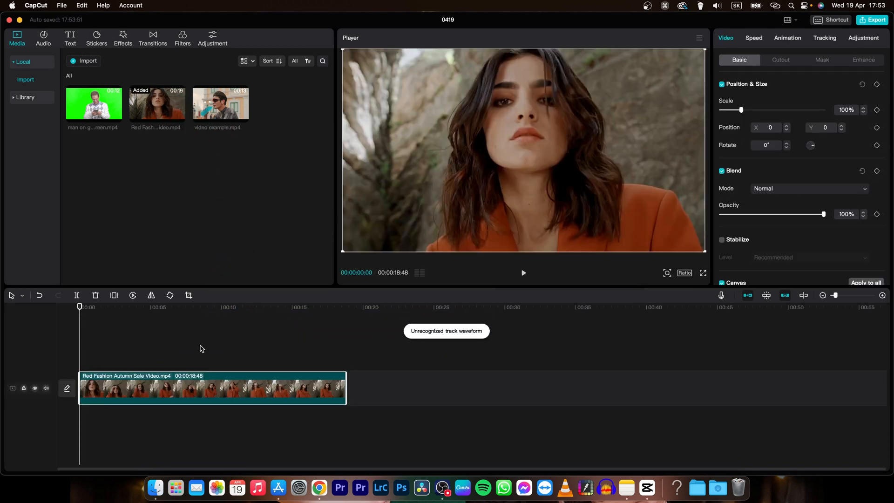
key(space)
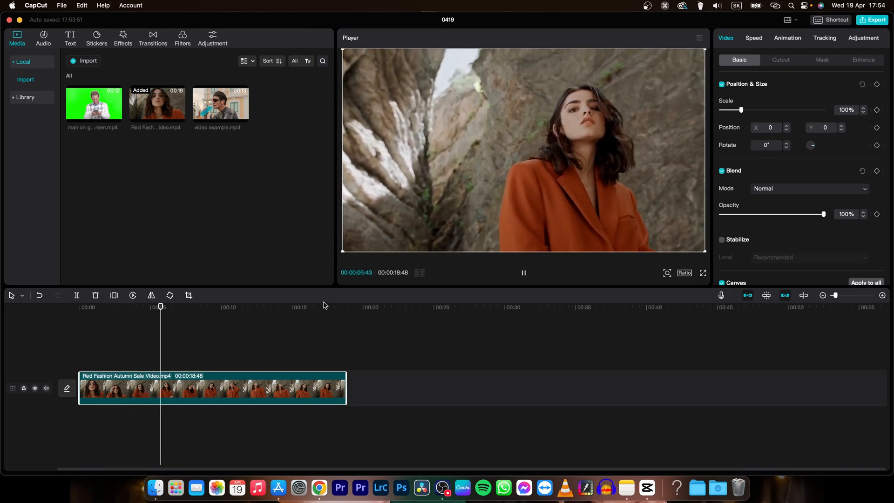
key(space)
drag(172, 309, 89, 332)
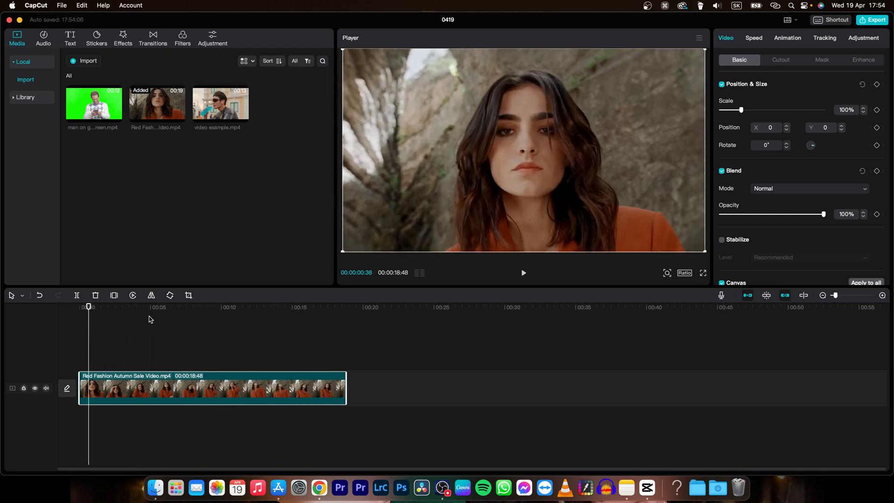
Lock the main video track, scrub the playhead over it, and unlock the track again
click(25, 389)
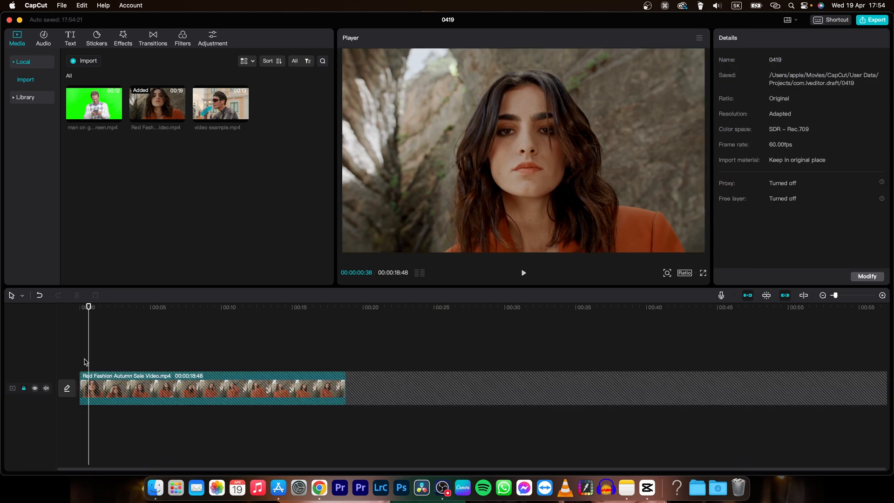
mouse_move(88, 345)
mouse_down()
mouse_move(130, 345)
mouse_move(103, 350)
mouse_up()
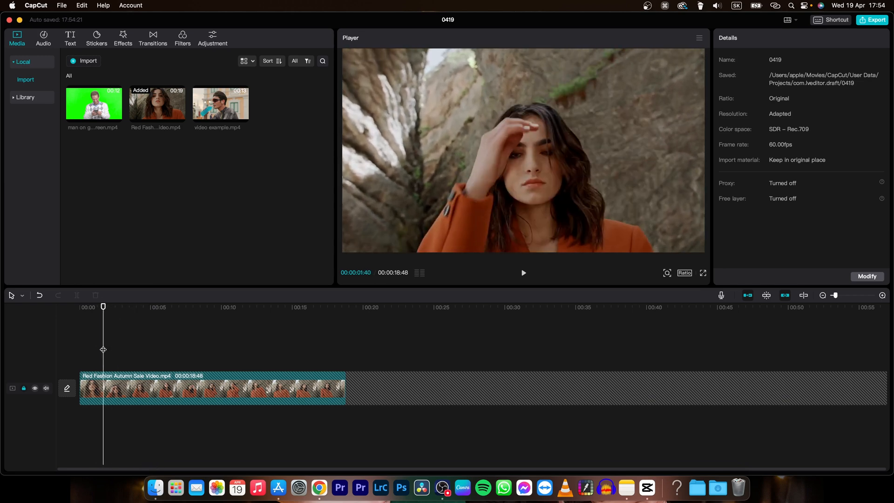
click(25, 389)
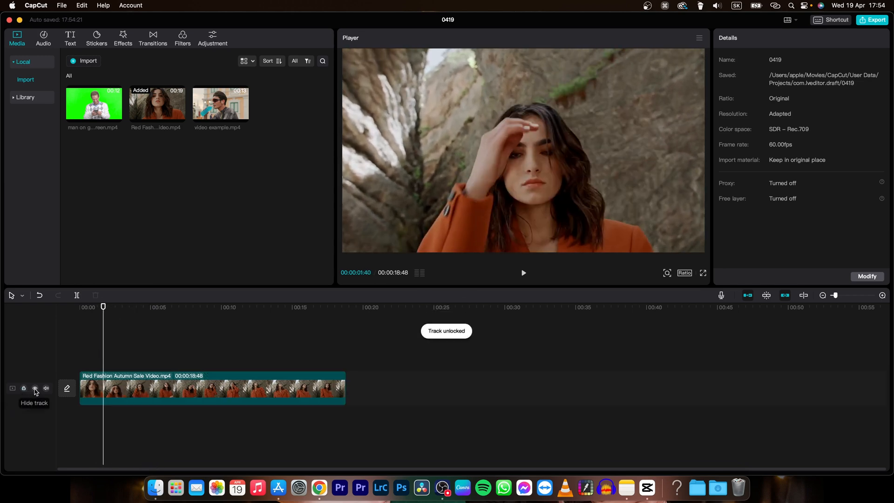
Hide the main video track, scrub across it to check the player, and unhide the track
click(35, 390)
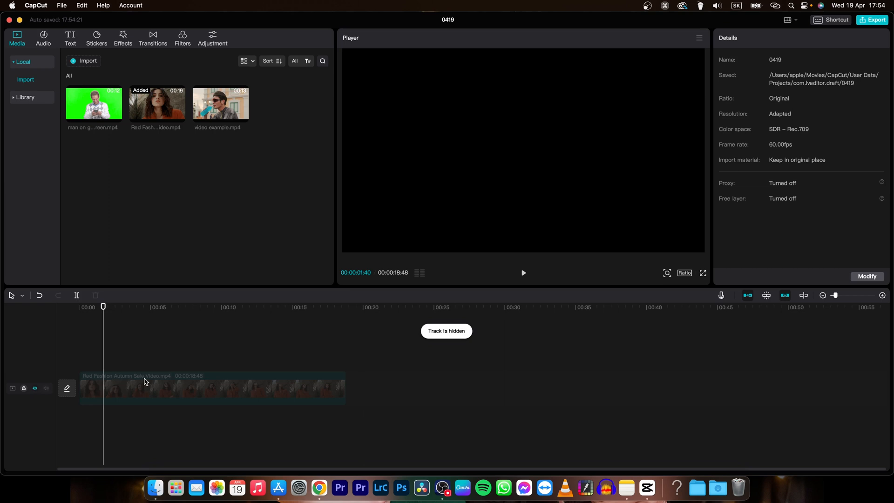
drag(103, 351, 151, 349)
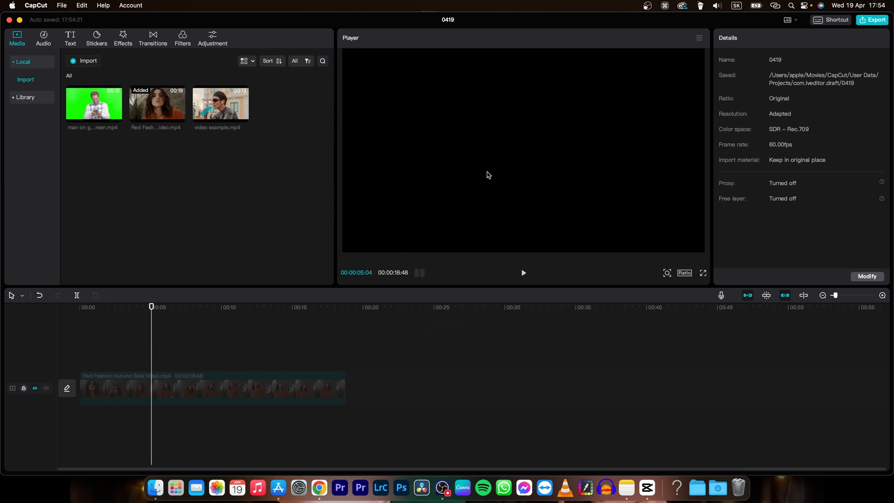
drag(153, 335, 149, 337)
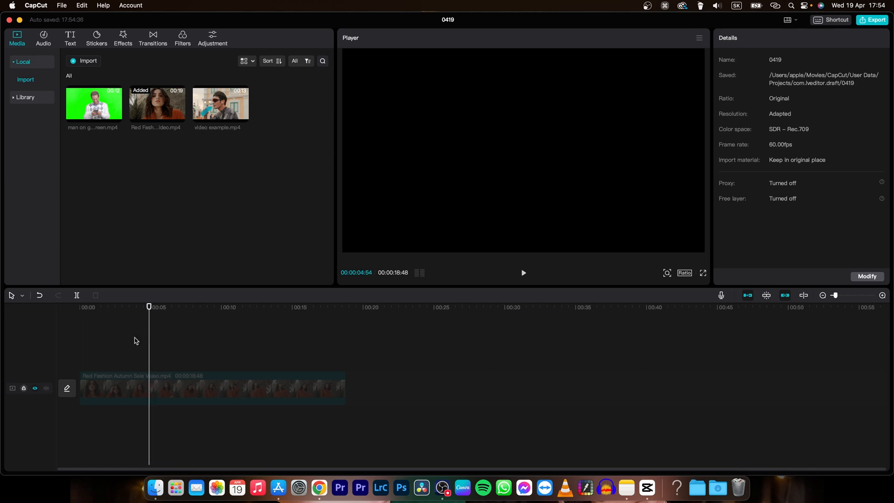
click(35, 388)
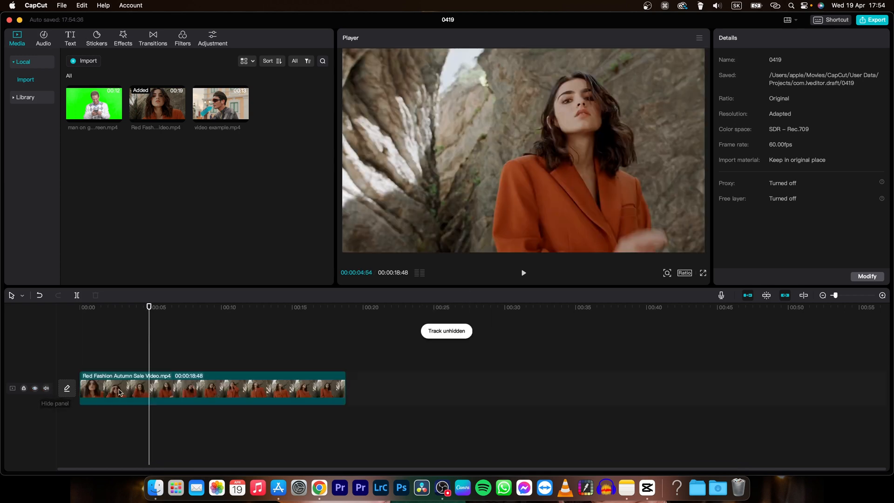
Scrub to about 00:00:03:19 and try to shift the Red Fashion clip along the main track
click(97, 361)
drag(97, 360, 126, 359)
drag(114, 395, 200, 392)
drag(134, 394, 86, 390)
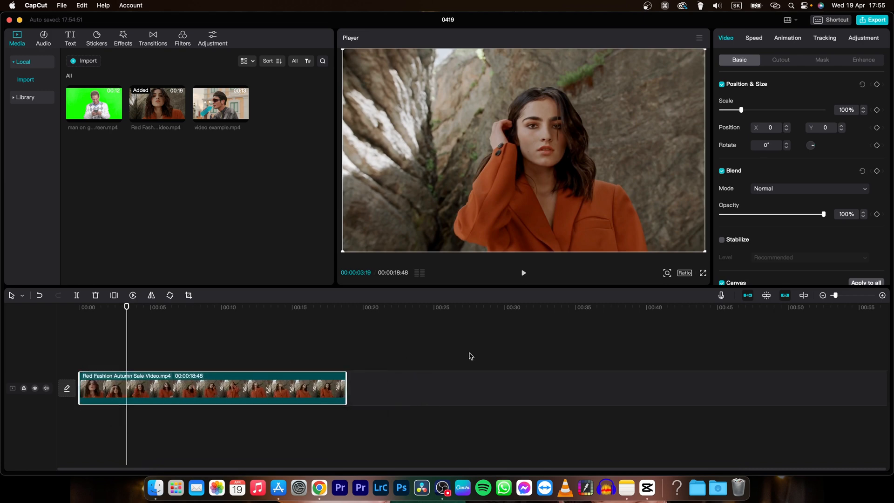
Turn off the main track magnet, move the playhead to about 00:00:03:56 and try shifting the clip on its track
click(749, 297)
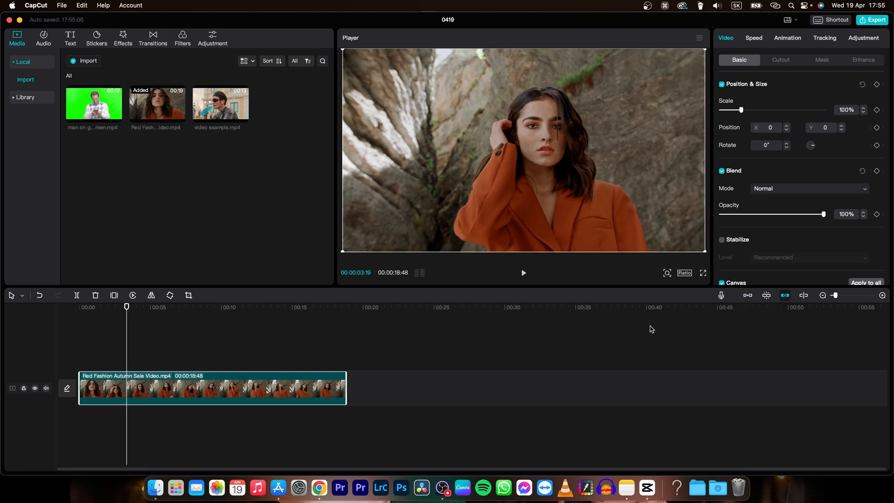
drag(127, 309, 138, 351)
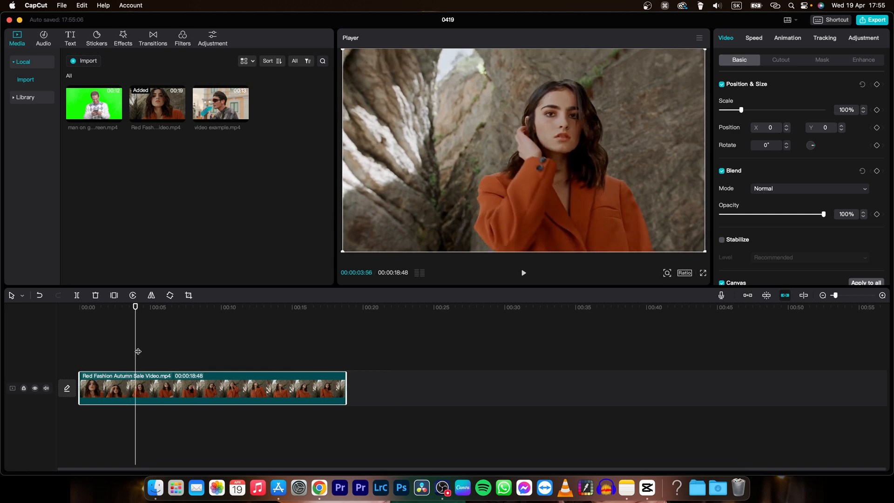
mouse_move(142, 393)
mouse_down()
mouse_move(284, 398)
mouse_move(288, 372)
mouse_move(284, 393)
mouse_move(159, 395)
mouse_up()
Reposition the clip in the player to about X -854, Y 418 and scale it to about 65%
drag(472, 184, 512, 182)
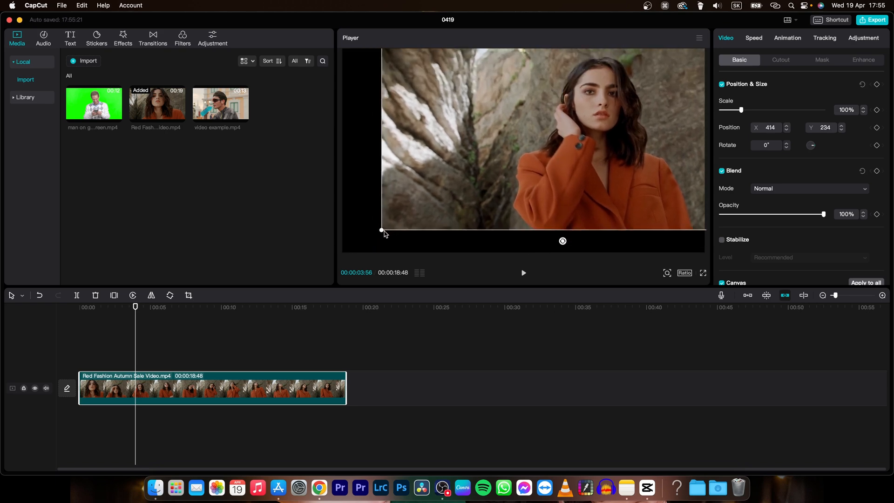
drag(382, 231, 458, 191)
drag(549, 146, 472, 137)
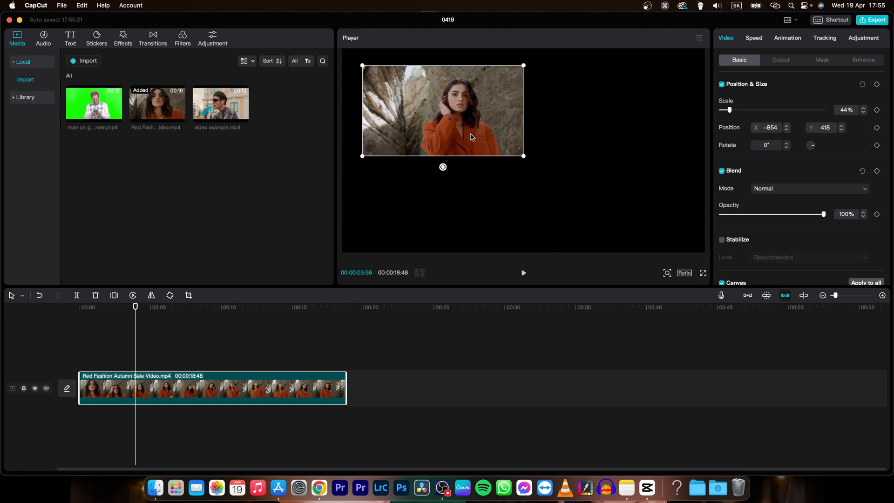
click(524, 210)
click(480, 132)
drag(525, 160, 559, 177)
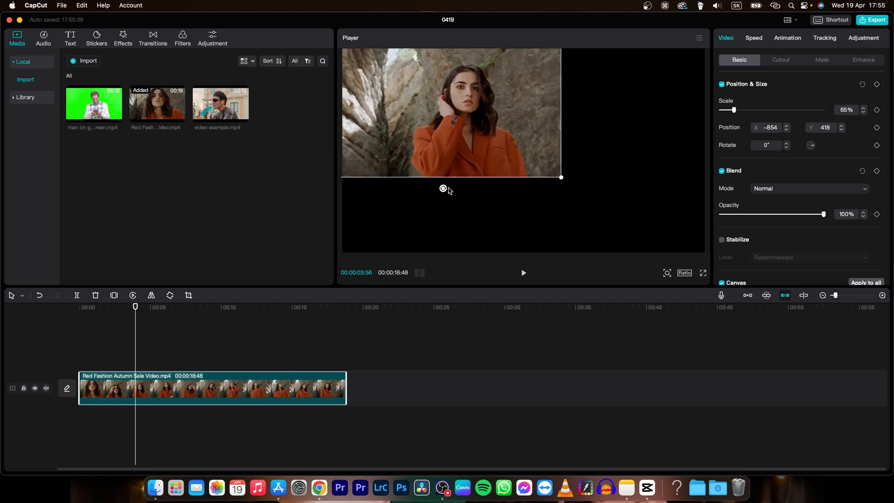
Rotate the clip to about 18° in the player and reset all its position and size settings
drag(443, 189, 420, 184)
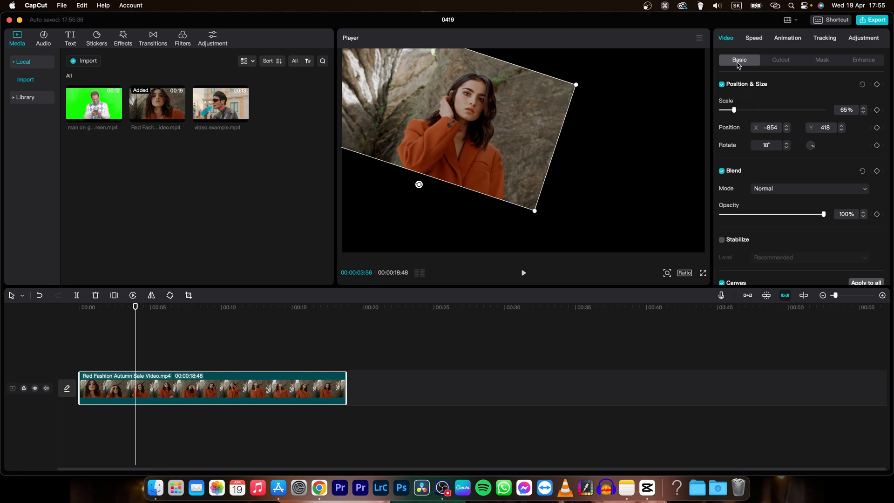
click(863, 85)
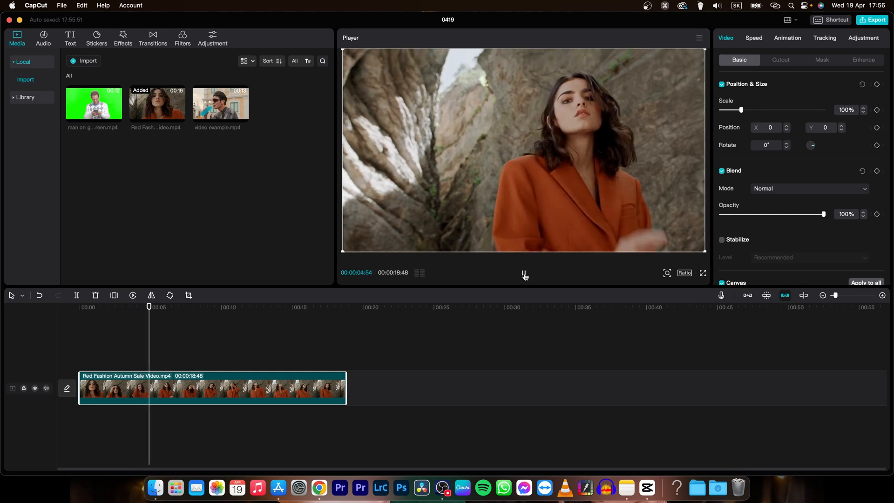
Play a short part of the clip, pause it, and try the player's preview zoom control
key(space)
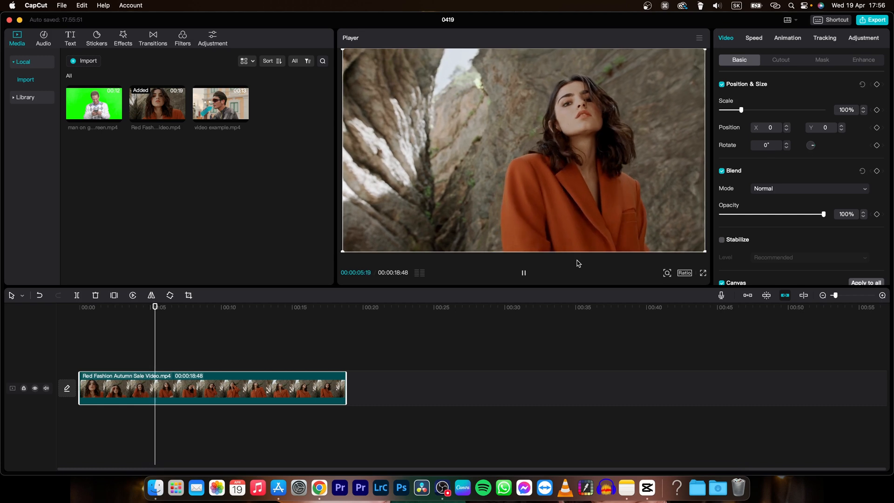
key(space)
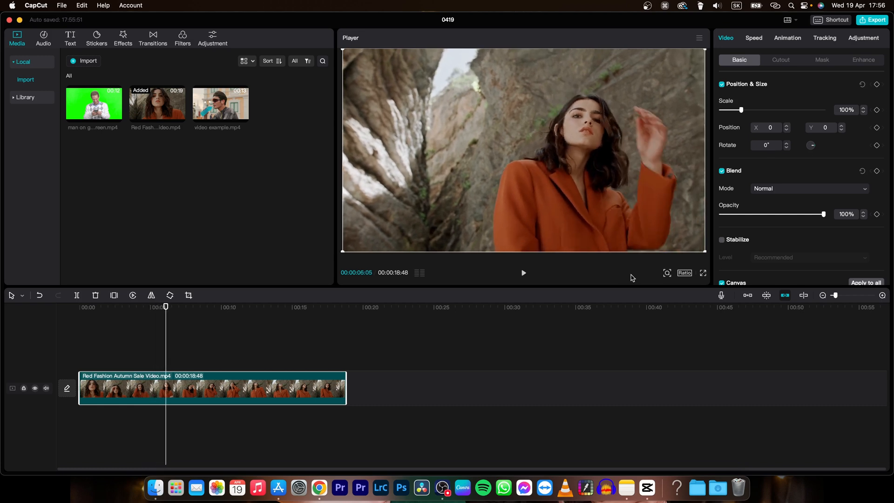
click(667, 275)
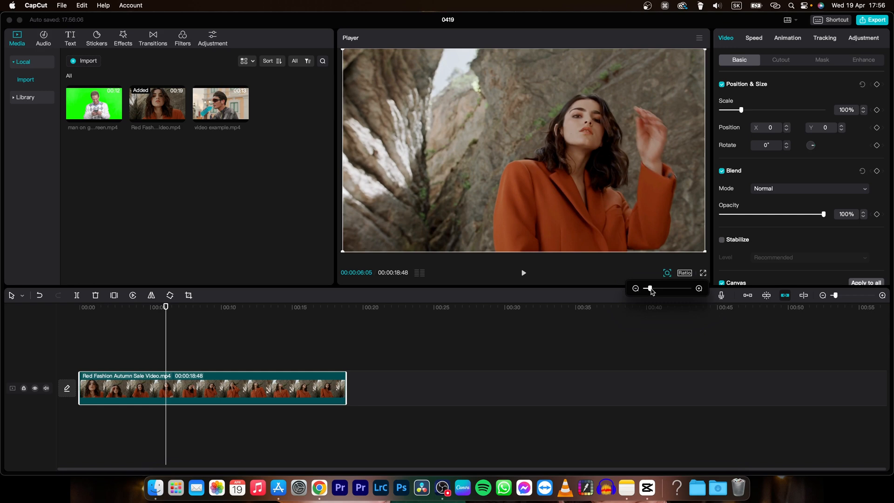
mouse_move(652, 292)
mouse_down()
mouse_move(666, 291)
mouse_move(648, 291)
mouse_up()
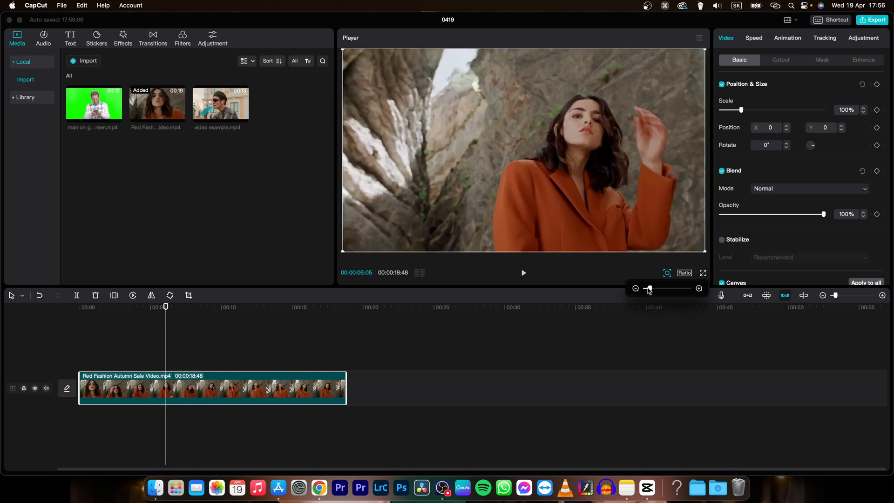
Set the project's aspect ratio to 4:3
click(685, 274)
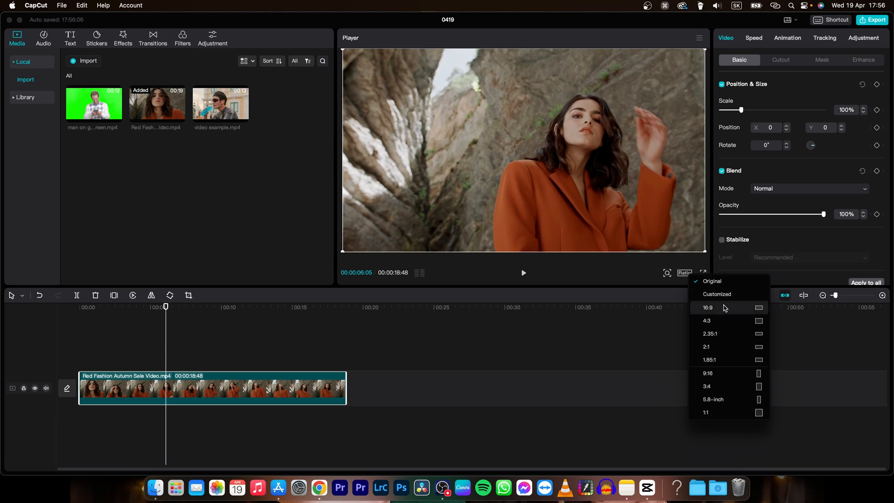
click(718, 321)
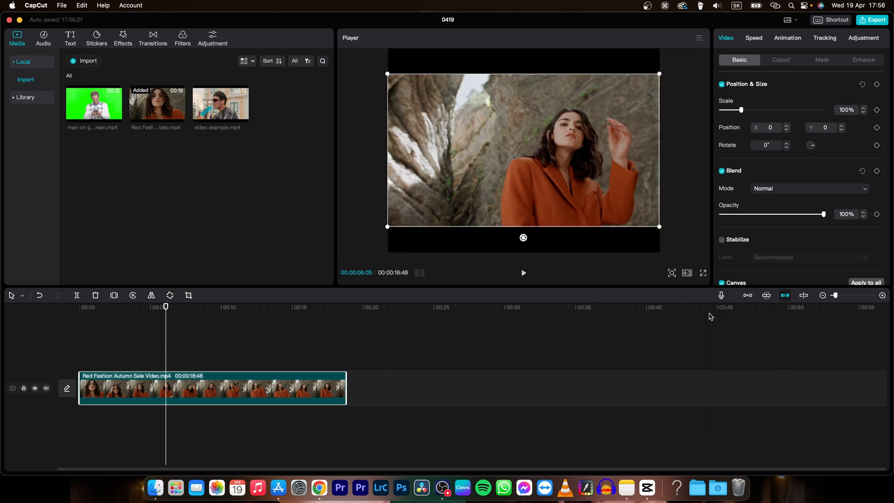
Change the project's aspect ratio to 2.35:1 and from there to 9:16
click(686, 273)
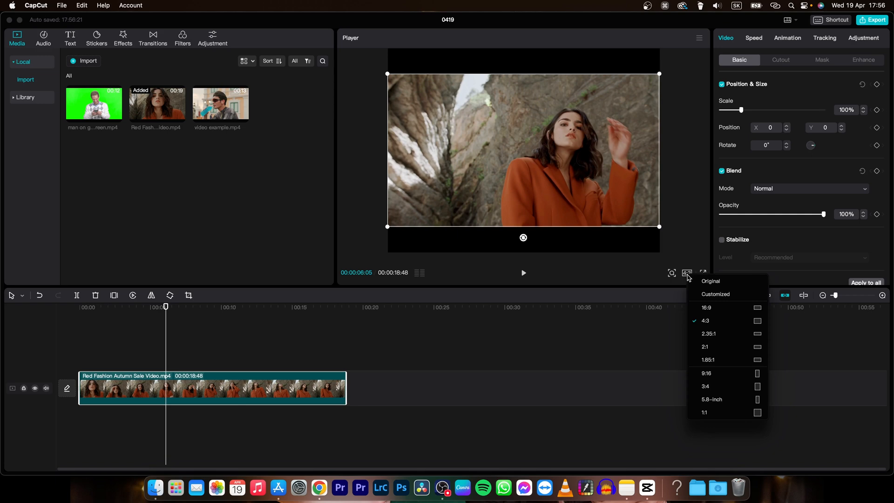
click(709, 334)
click(686, 273)
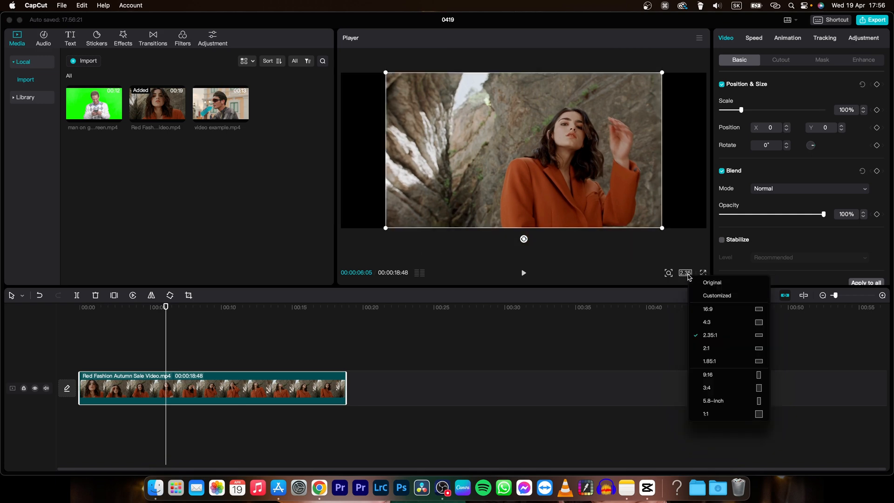
click(734, 376)
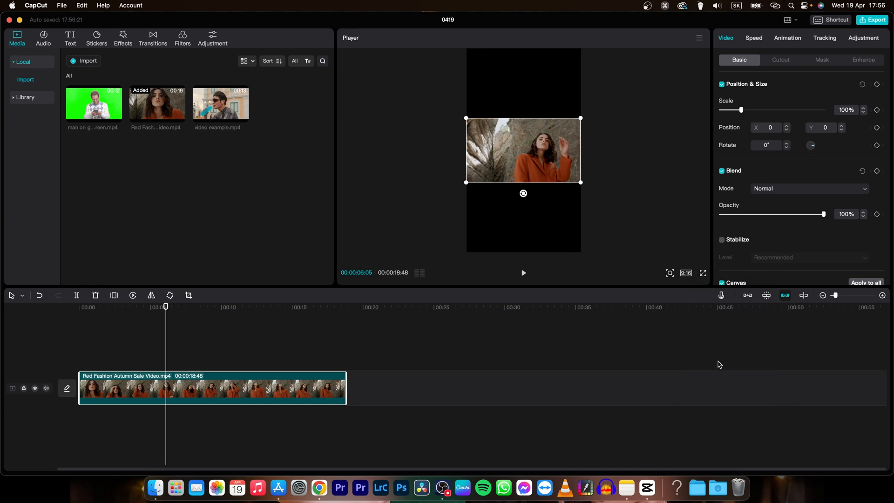
Give the project a customized ratio with a 1920 x 1080 resolution and save the project settings
click(686, 273)
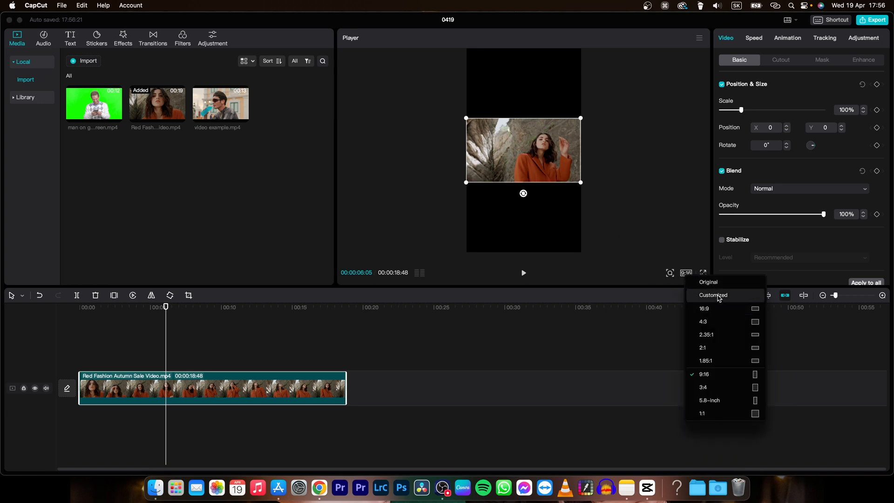
click(734, 297)
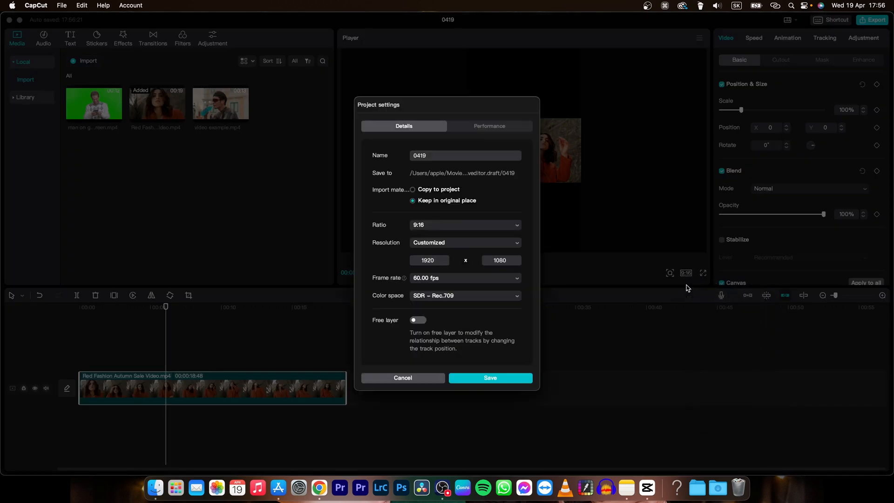
click(427, 260)
click(494, 383)
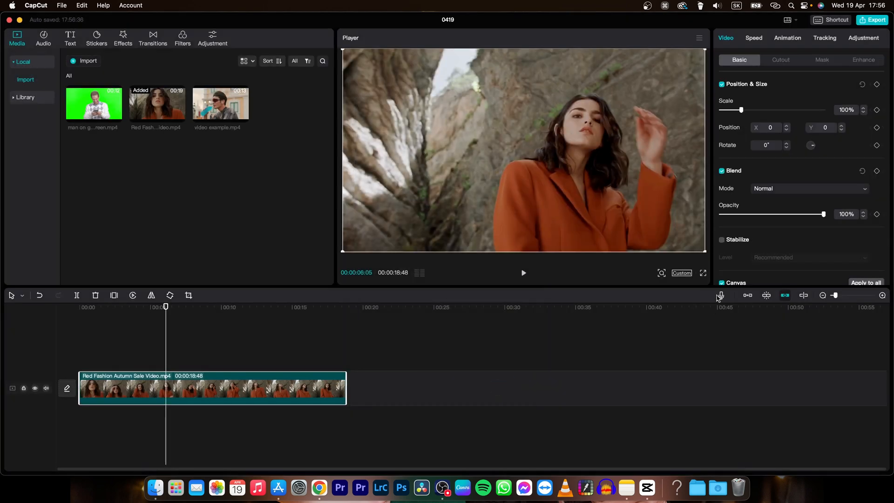
click(676, 274)
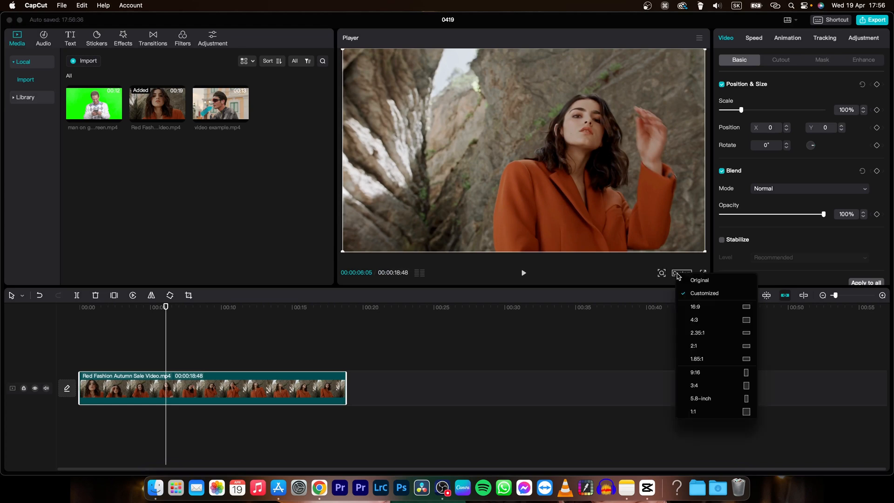
click(678, 274)
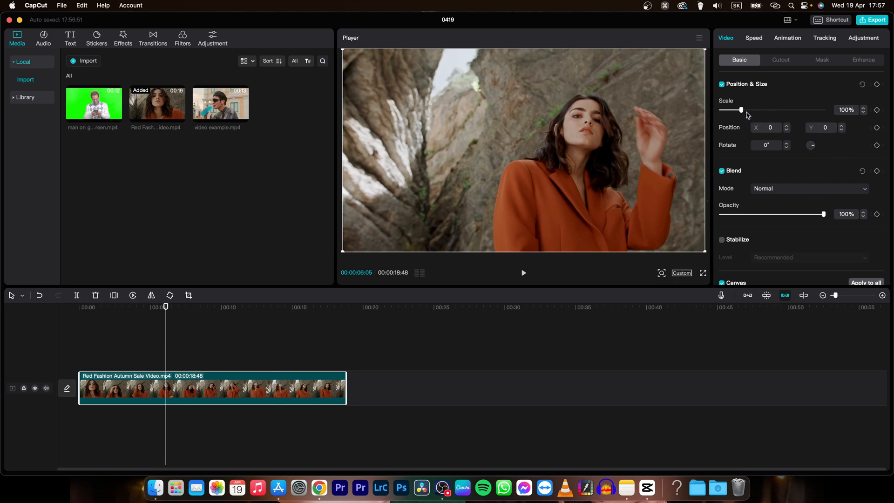
Scale the clip down to about 73% and set its X position to 50
drag(742, 110, 736, 112)
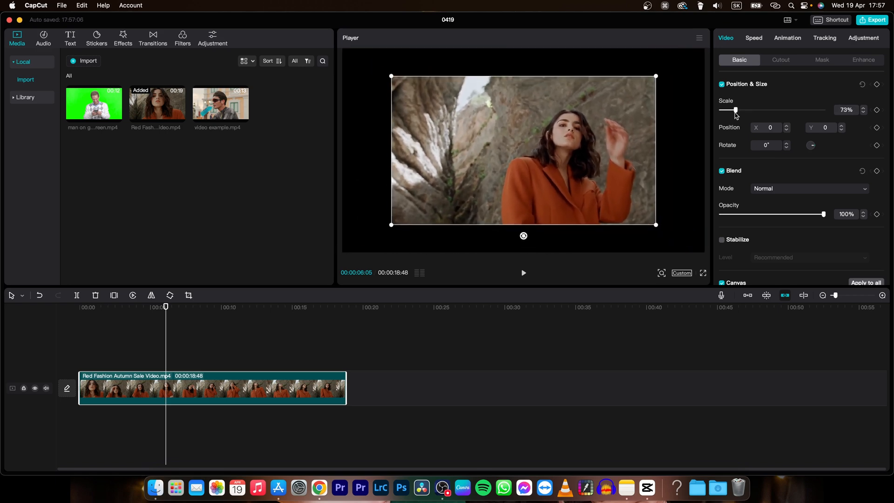
click(766, 128)
text(50)
key(Return)
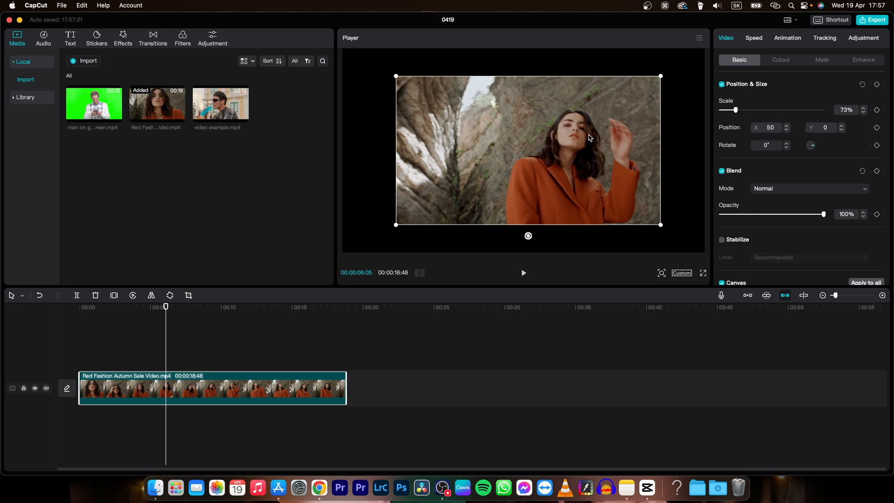
Set the clip's X position to -50 and move it freehand in the player to about X 63, Y 33
drag(776, 127, 759, 129)
text(-5)
key(Return)
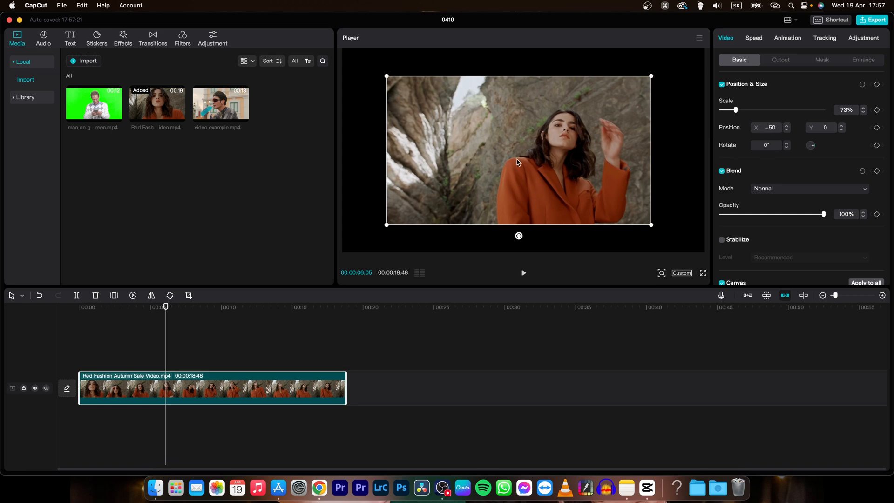
drag(518, 161, 549, 161)
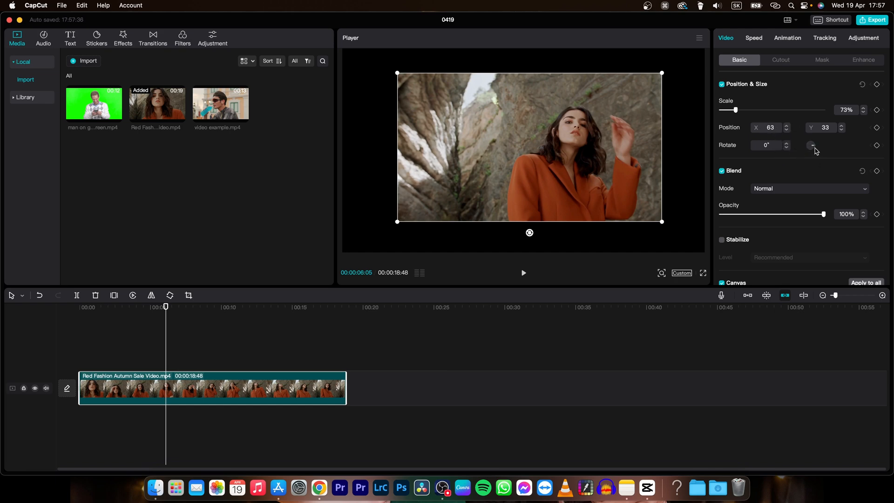
Rotate the clip to exactly 90° and reset all its position and size settings
drag(815, 148, 777, 153)
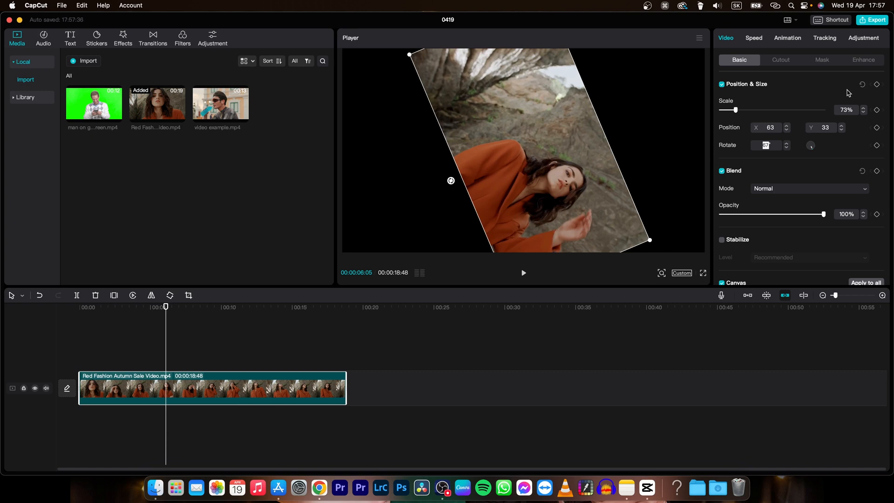
text(90)
key(Return)
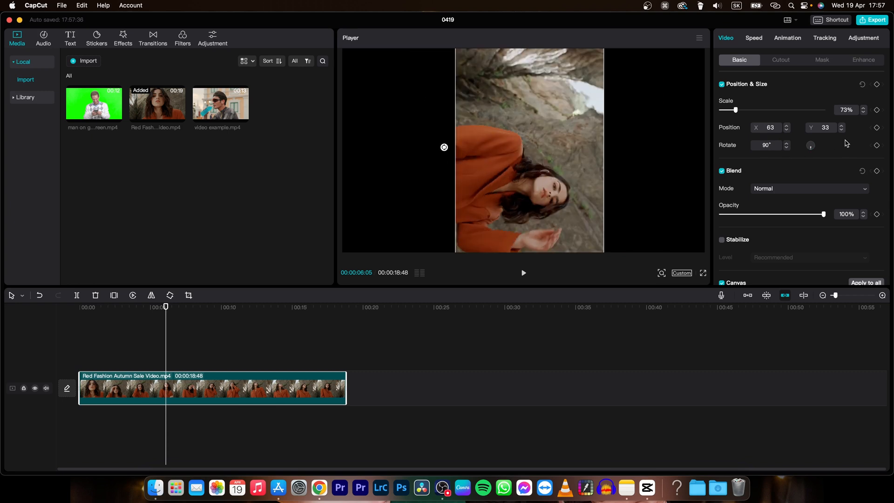
click(863, 87)
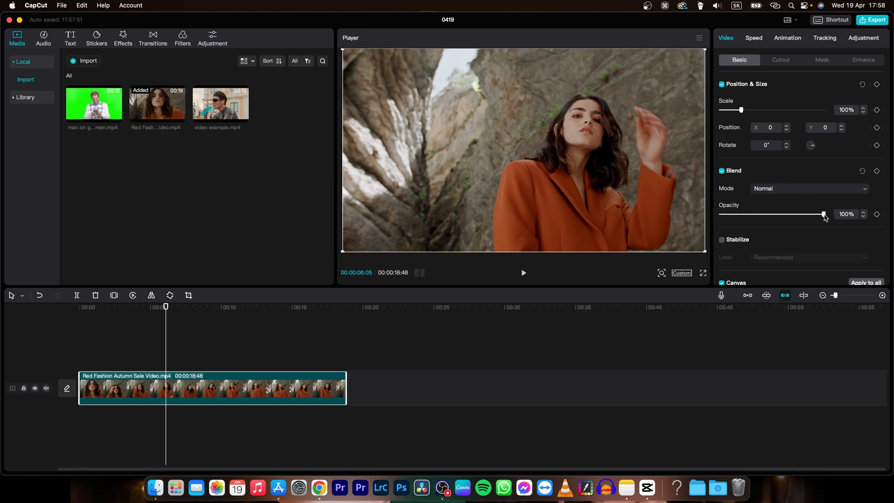
Lower the clip's opacity and bring it back up to 100%
drag(824, 216, 745, 221)
drag(745, 222, 824, 221)
Play the clip from its start and pause at about 5 seconds to examine the camera shake
drag(166, 307, 76, 331)
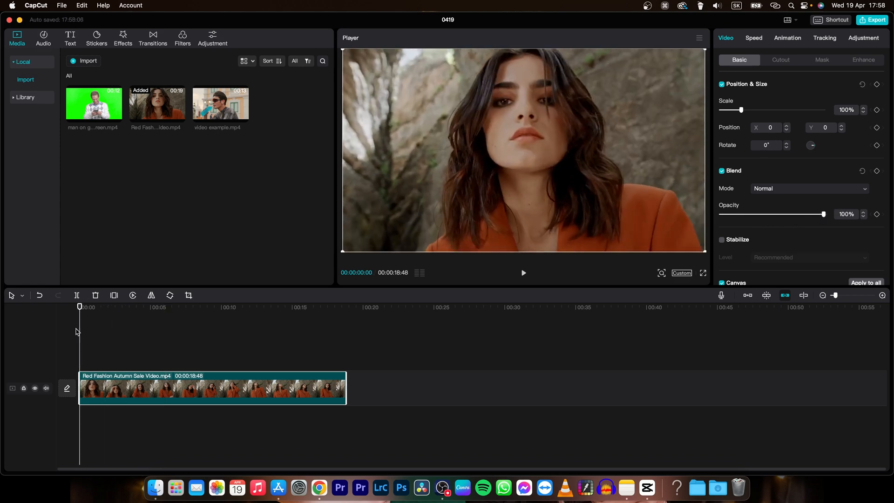
key(space)
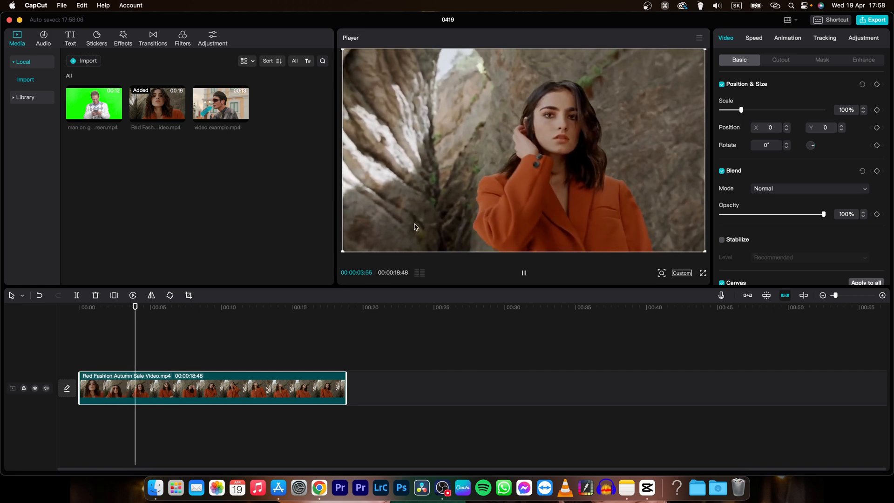
key(space)
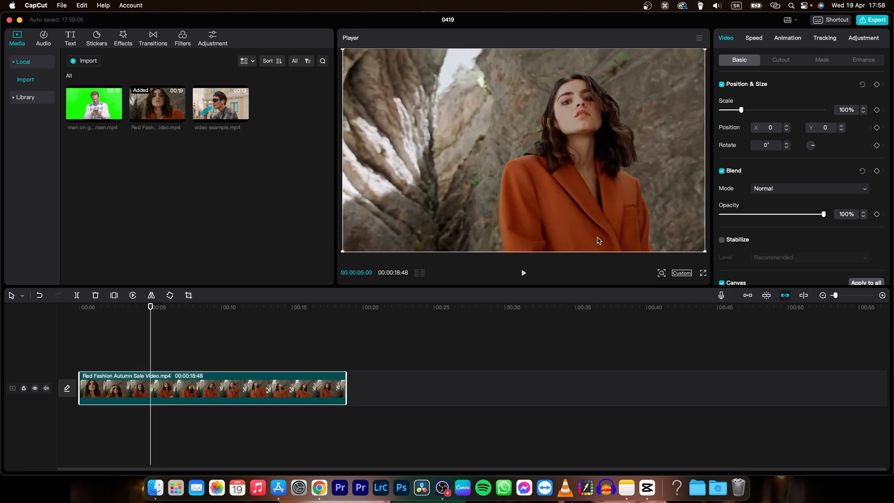
Stabilize the clip at the Recommended level, play it from the start and scrub back near the beginning
click(725, 242)
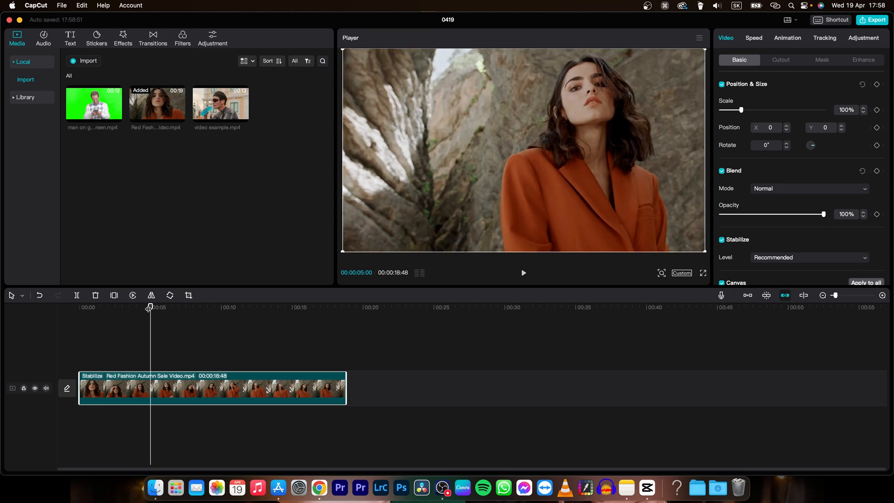
drag(150, 309, 77, 322)
key(space)
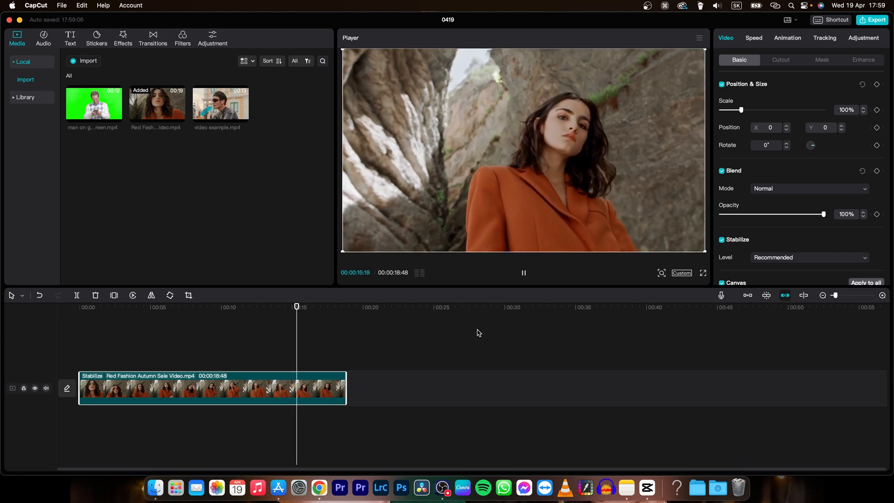
click(323, 347)
drag(324, 347, 123, 359)
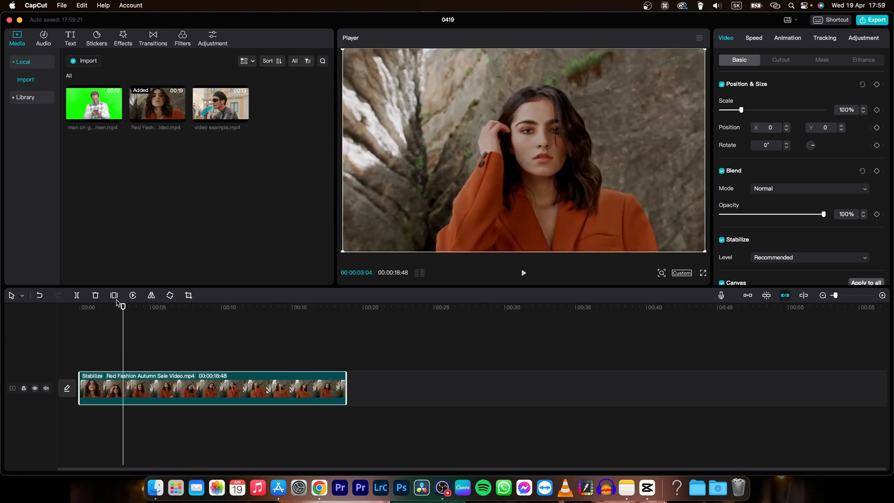
drag(122, 308, 86, 318)
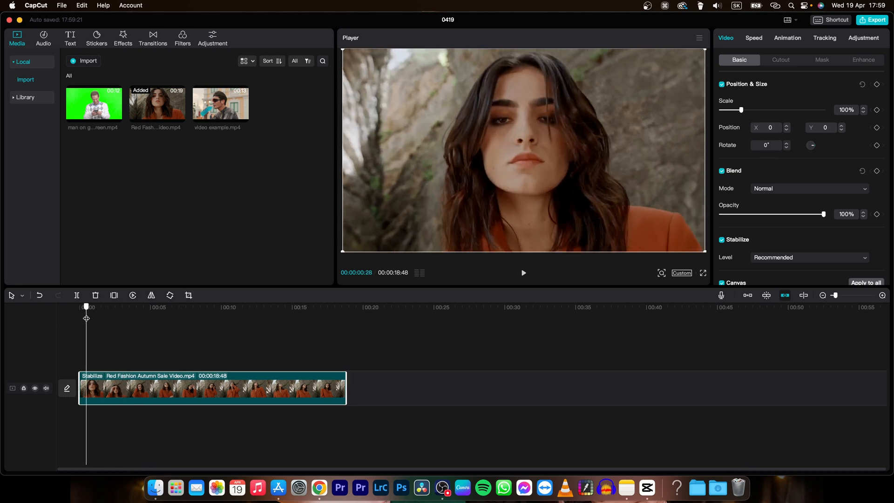
Choose the Select tool and place the playhead on the clip at about 00:00:03:17
click(22, 297)
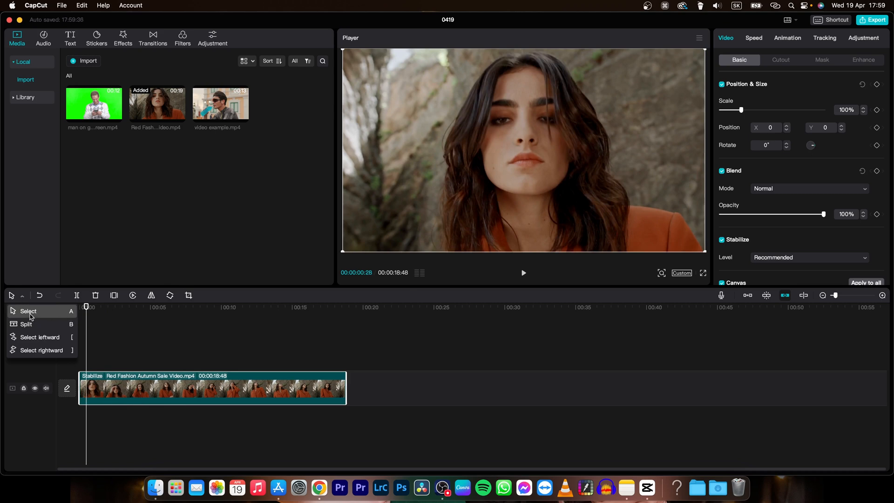
click(31, 311)
click(126, 386)
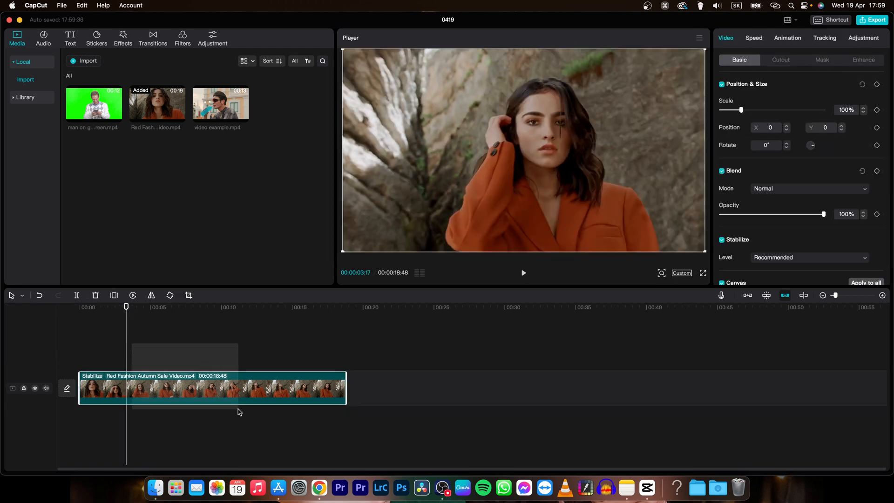
Cut the clip with the Split tool at about 11, 13 and 15 seconds, making four pieces
click(22, 297)
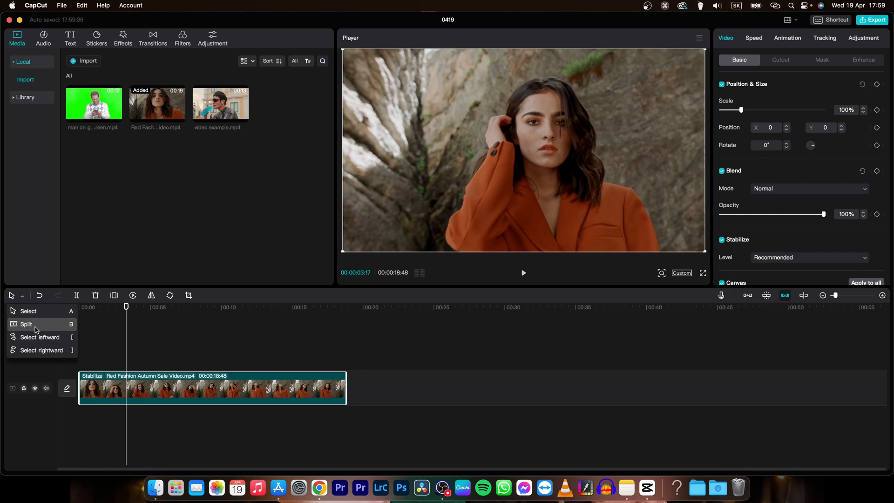
click(36, 330)
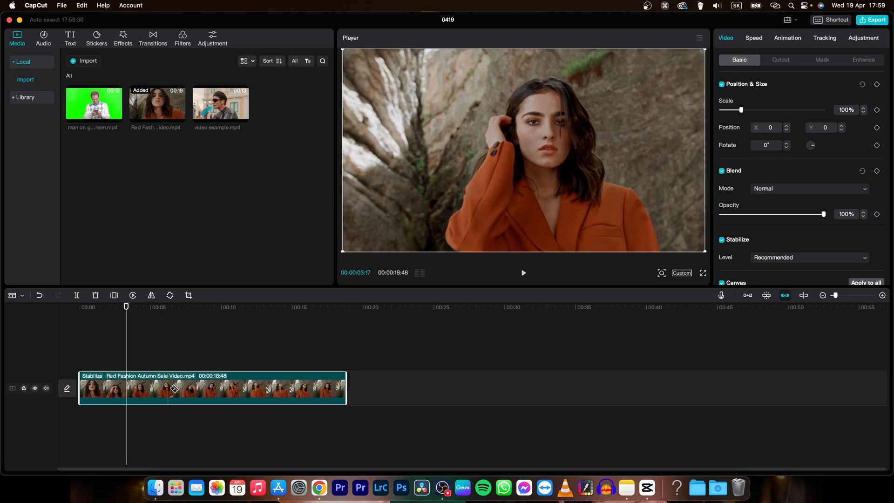
click(234, 387)
click(268, 386)
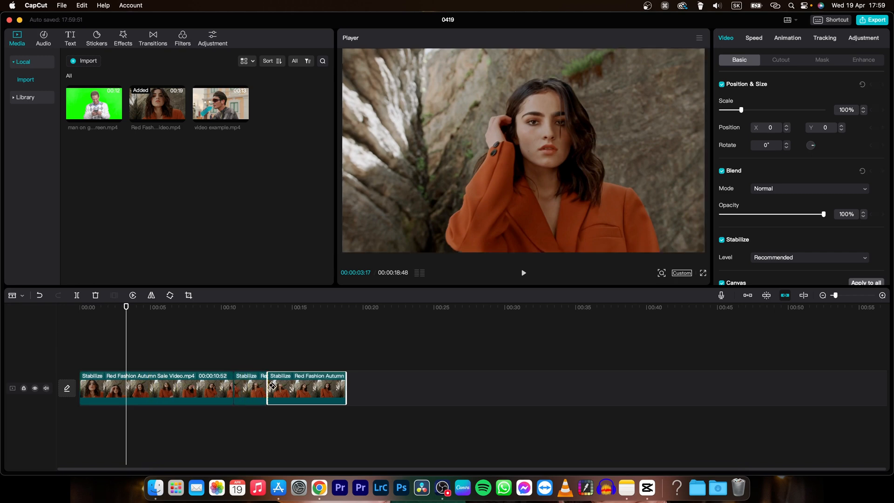
click(293, 385)
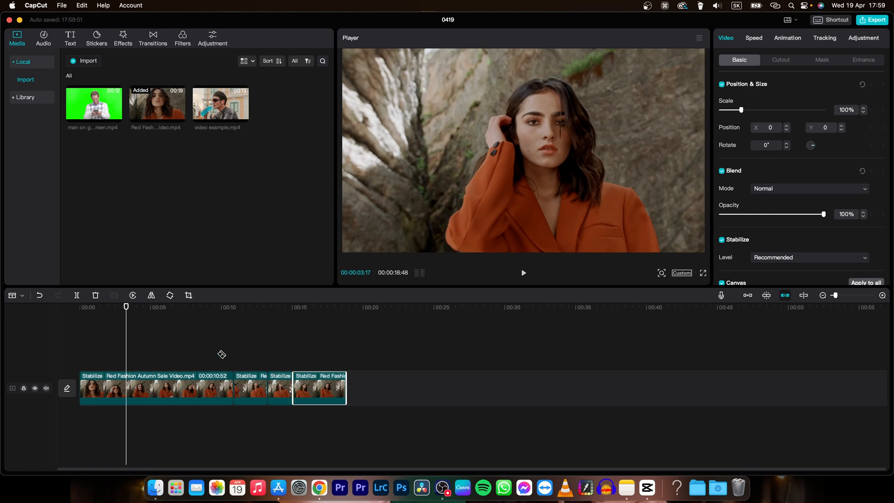
Return to the Select tool and shift the last two clip pieces rightward on the track, leaving gaps before them
click(22, 296)
click(23, 310)
drag(322, 393, 350, 392)
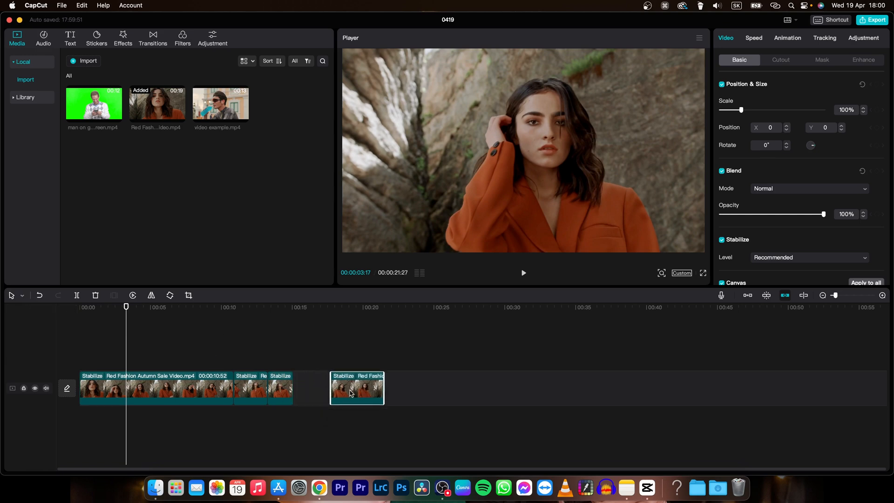
drag(283, 392, 303, 392)
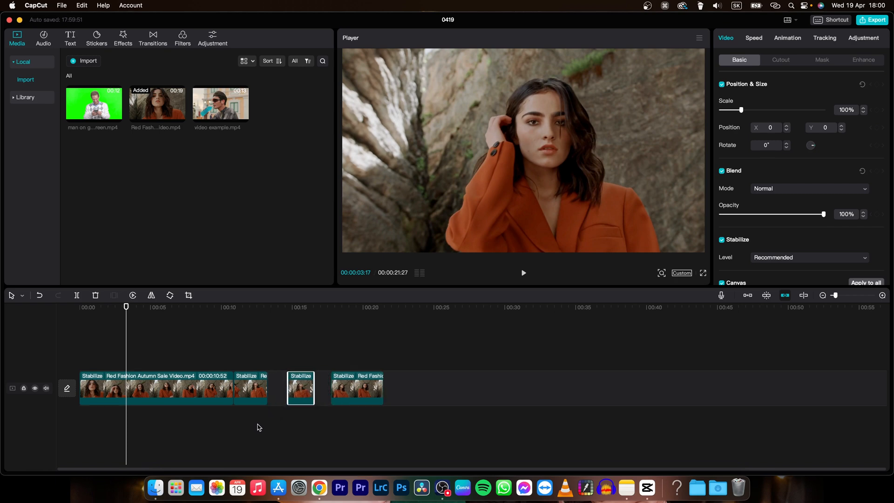
Undo the piece moves and all three splits so the clip is whole again
key(super+z)
key(super+z)
key(super+z)
key(super+z)
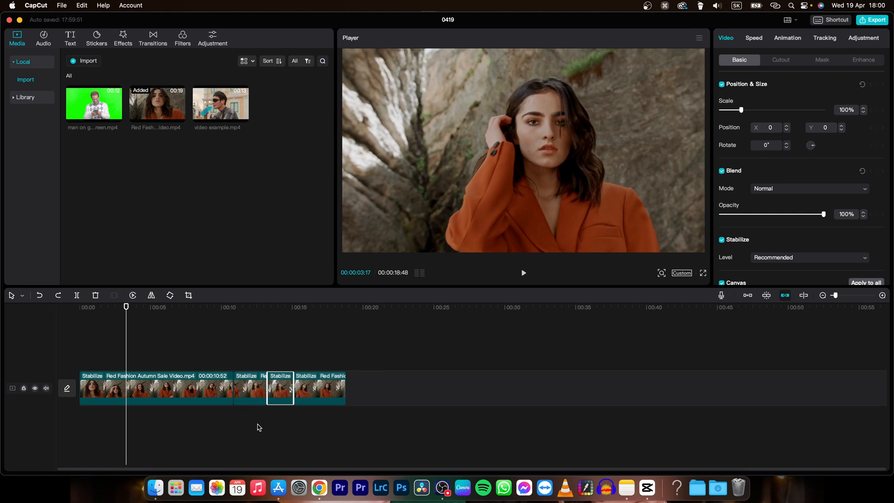
key(super+z)
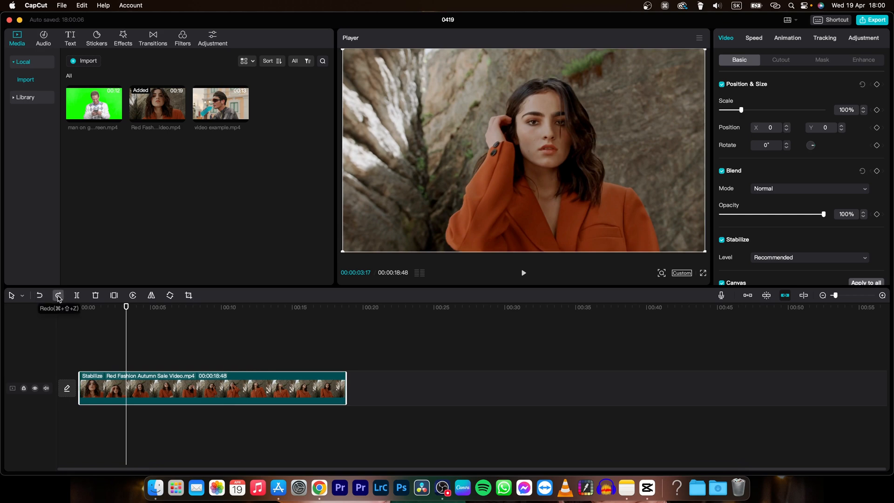
click(22, 296)
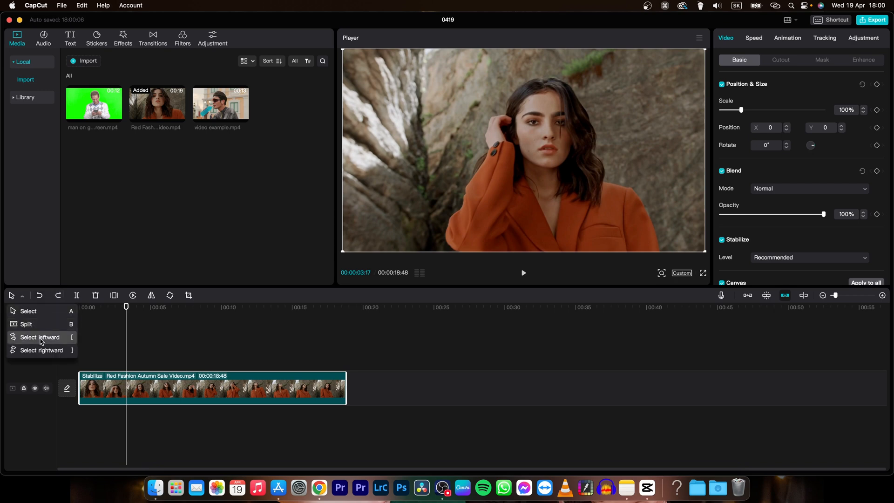
click(22, 298)
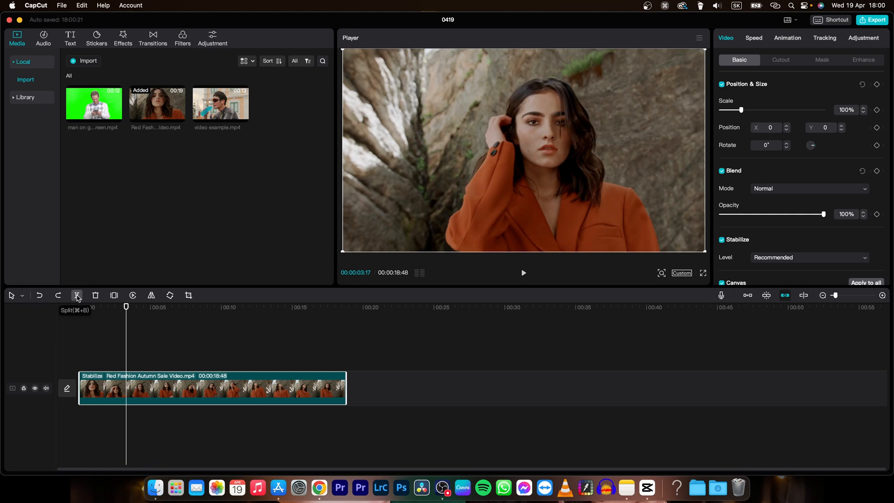
Split the clip at 00:00:03:55, at about 8 seconds and at 00:00:11:26
drag(126, 308, 135, 308)
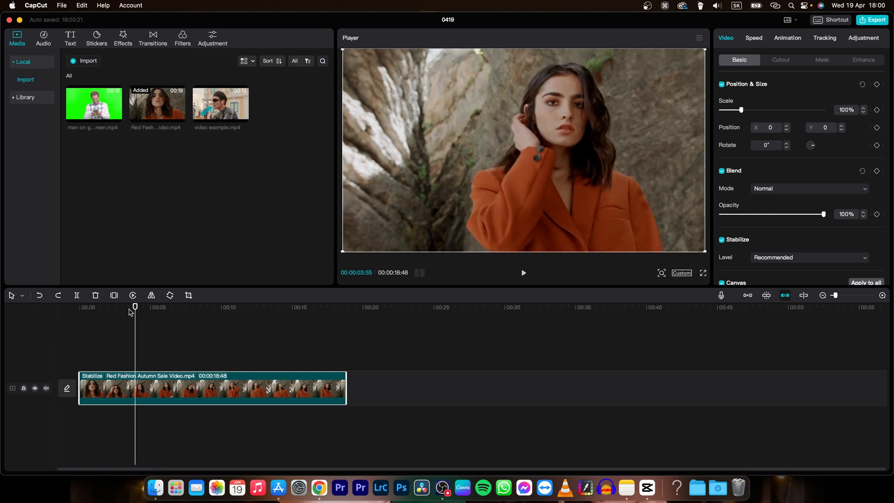
key(super+b)
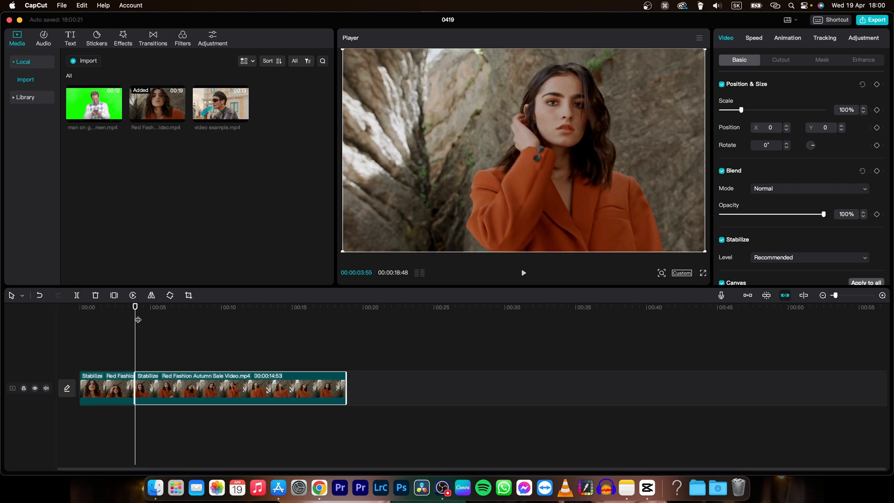
drag(135, 306, 242, 308)
key(super+b)
key(super+b)
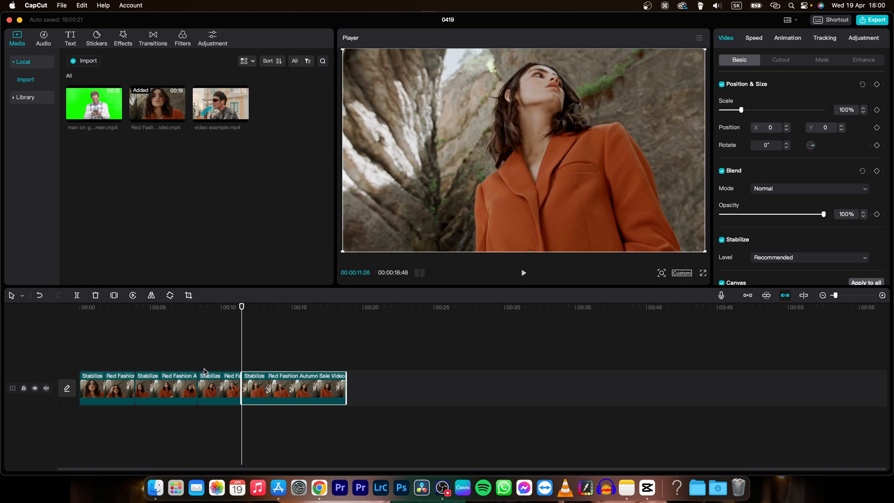
Undo the three splits to rejoin the Red Fashion clip
key(super+z)
key(super+z)
key(super+z)
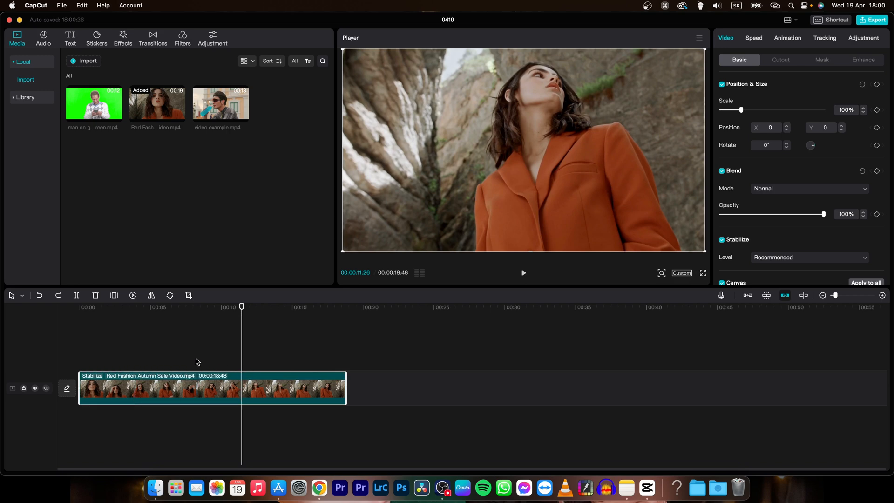
Delete the Red Fashion clip from the timeline and undo the deletion
click(96, 297)
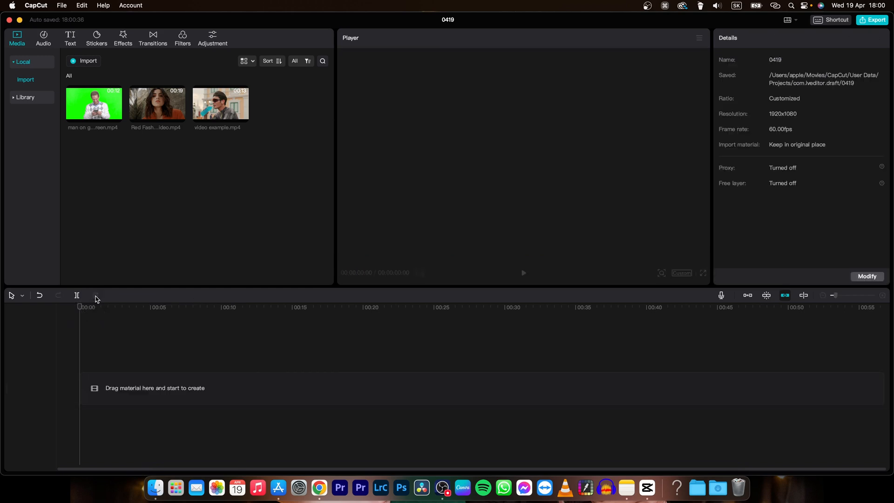
key(super+z)
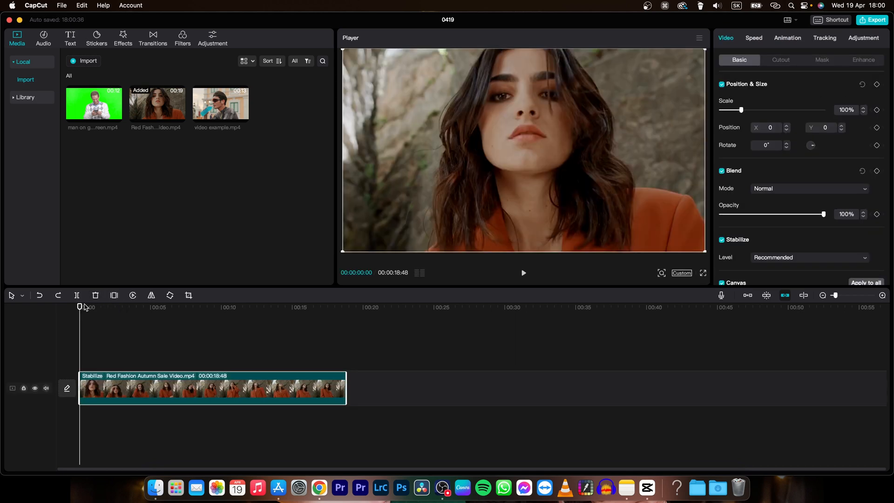
Try a freeze frame at 00:00:07:27, play through the frozen section, and undo the freeze
drag(81, 308, 186, 313)
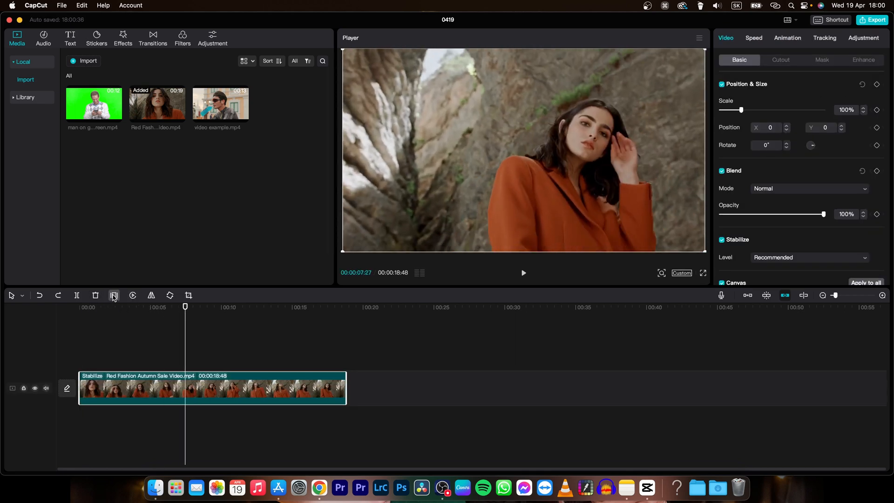
click(114, 296)
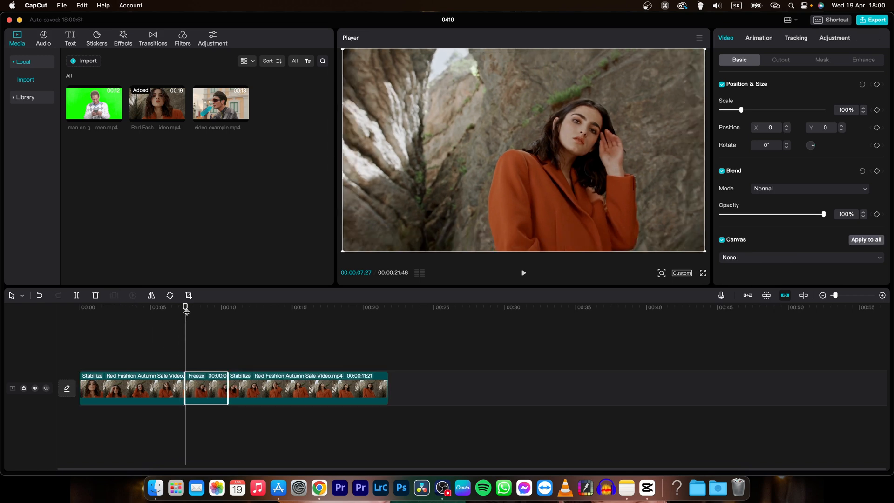
drag(187, 312, 174, 324)
key(space)
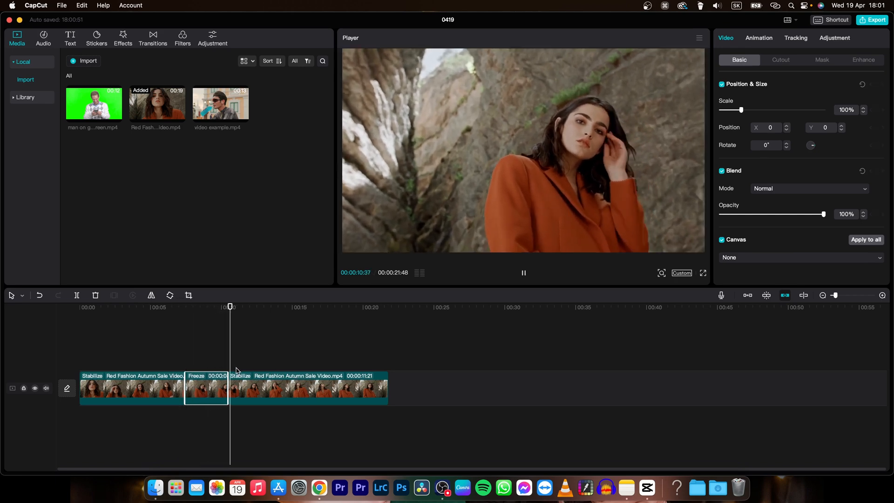
key(space)
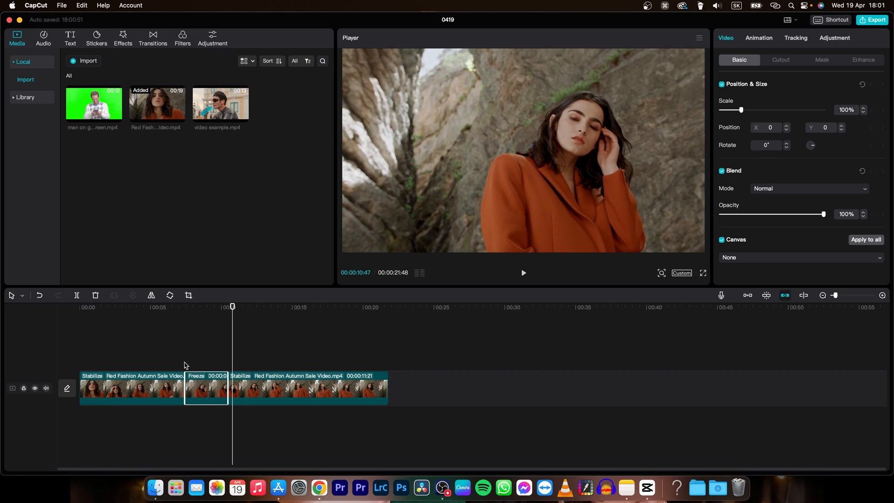
key(super+z)
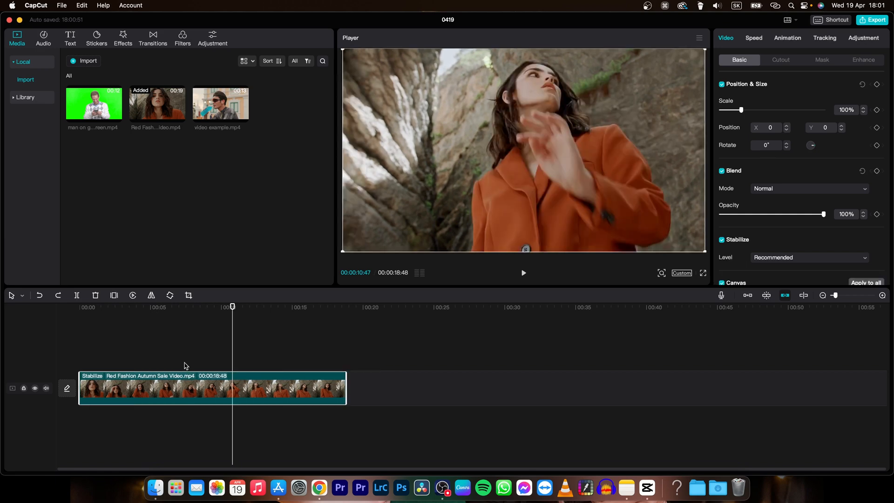
Reverse the Red Fashion clip and play it from near the start of the timeline
click(134, 297)
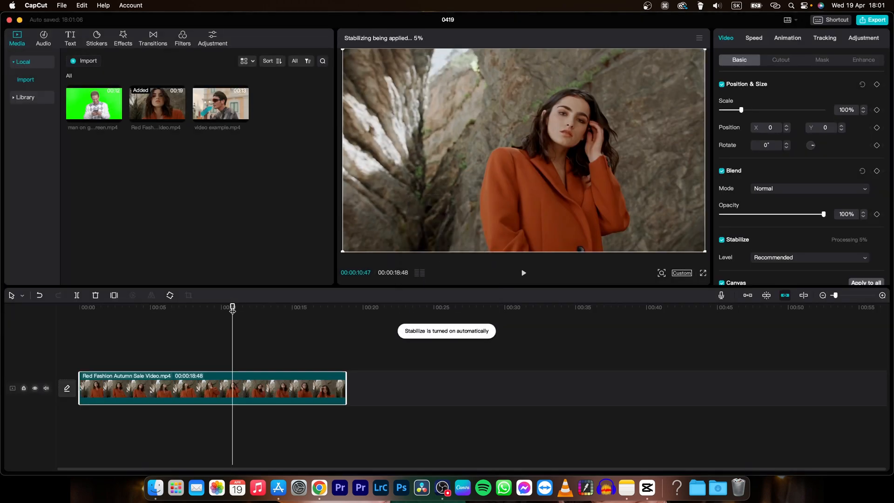
drag(233, 307, 84, 307)
key(space)
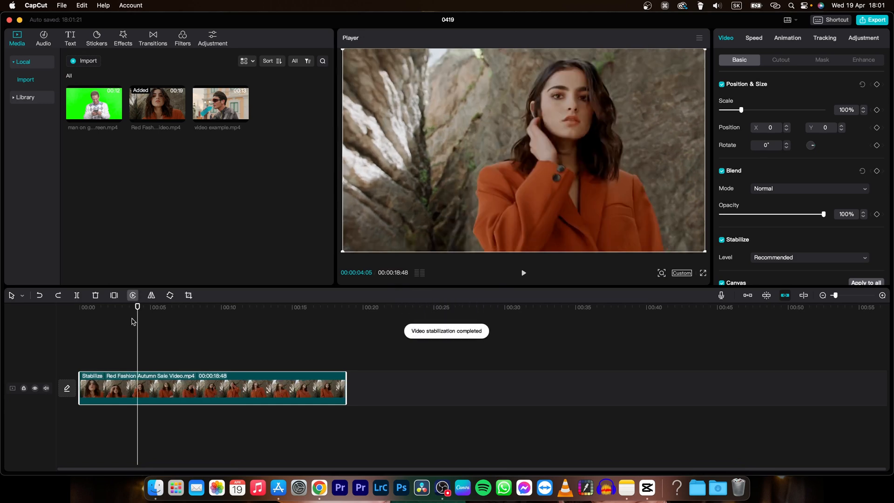
Try out mirroring the clip horizontally, toggling the flip on and off until the original orientation is restored
click(151, 296)
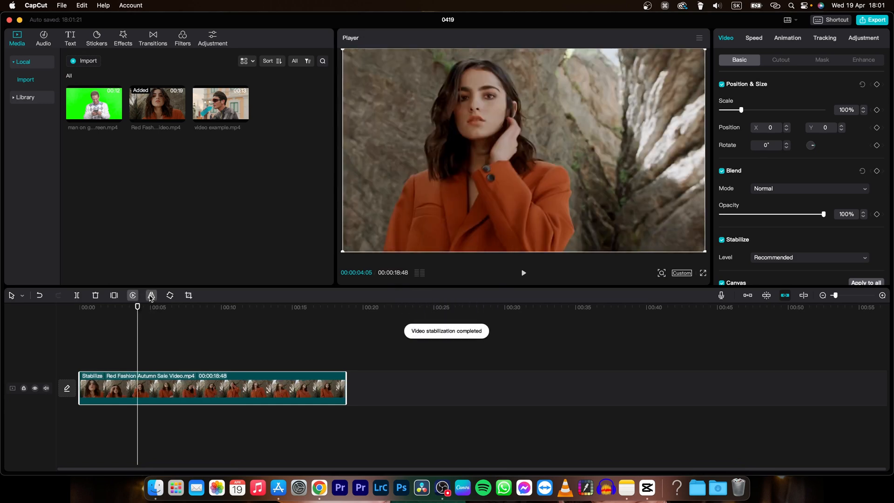
click(151, 296)
click(151, 296)
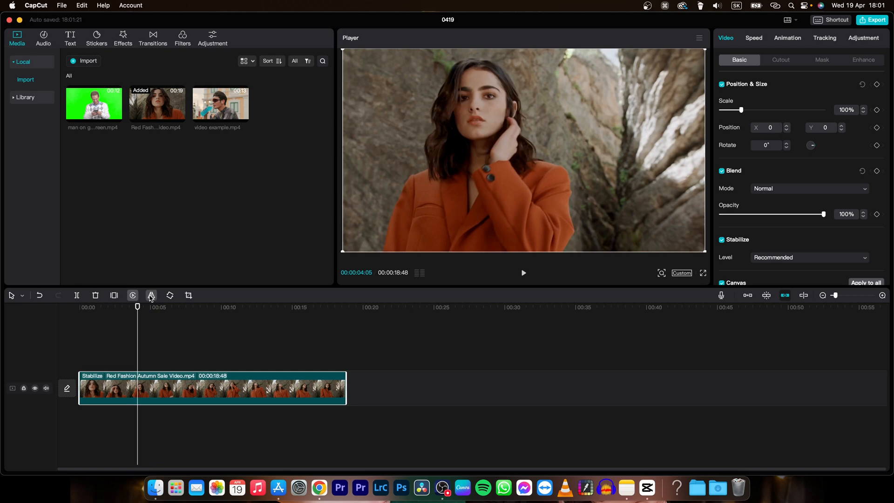
click(151, 297)
Rotate the clip in four 90° increments to a full 360°
click(170, 295)
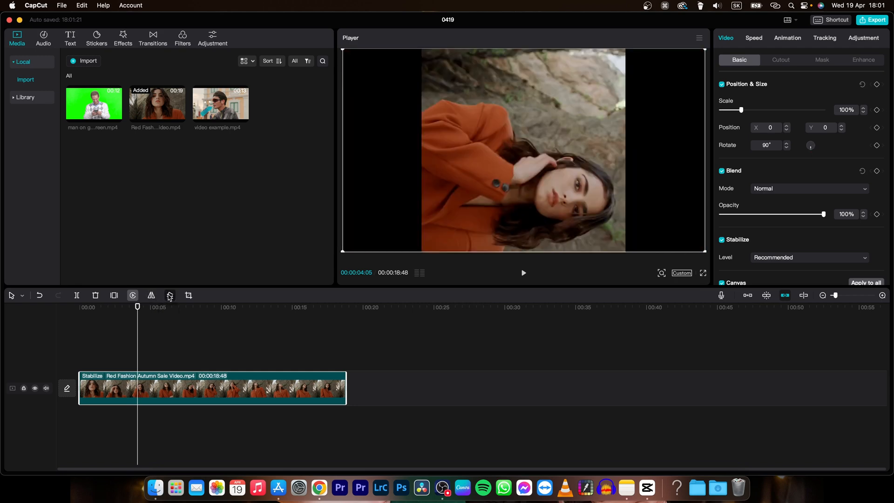
click(170, 296)
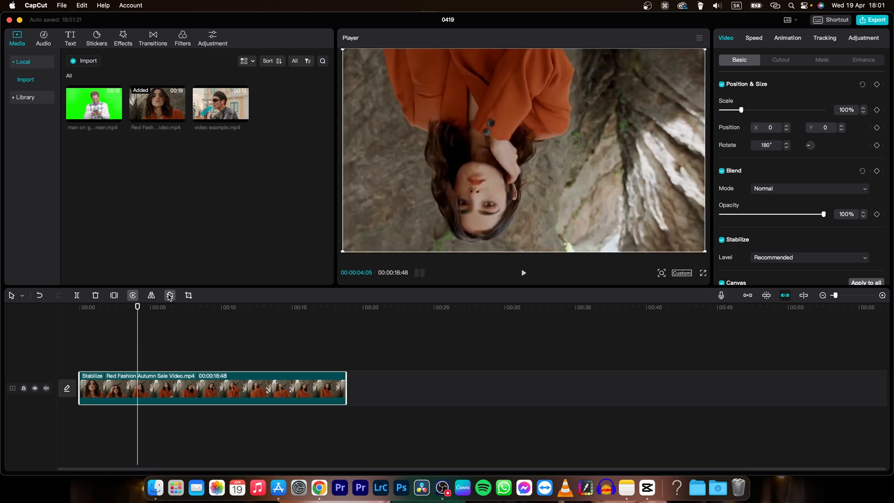
click(169, 296)
click(169, 296)
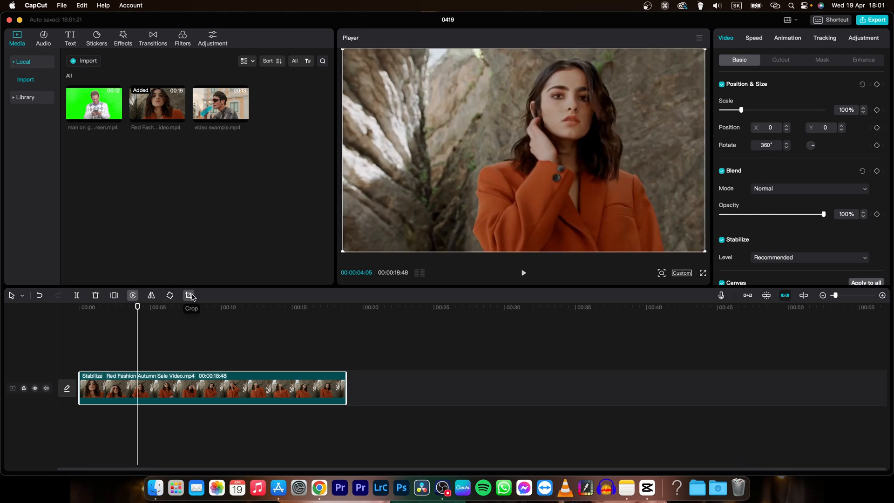
Crop the clip with a rotation of 15° and apply it
click(190, 295)
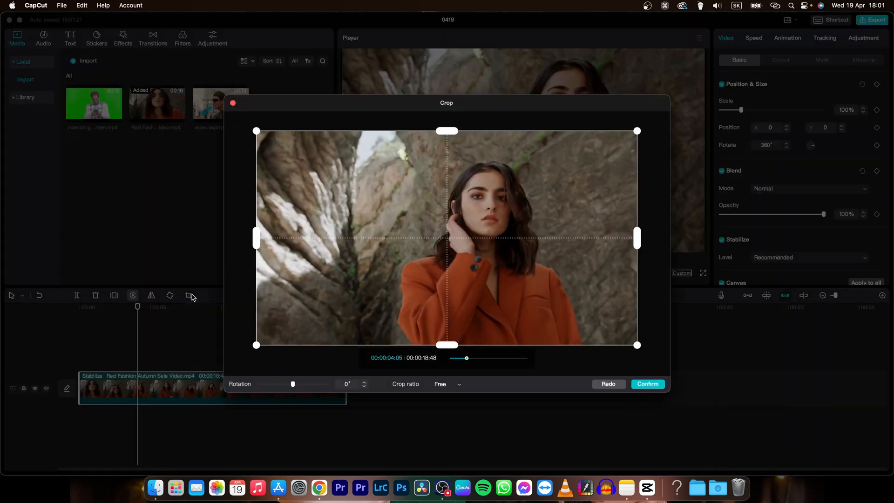
drag(256, 345, 233, 363)
drag(293, 386, 296, 386)
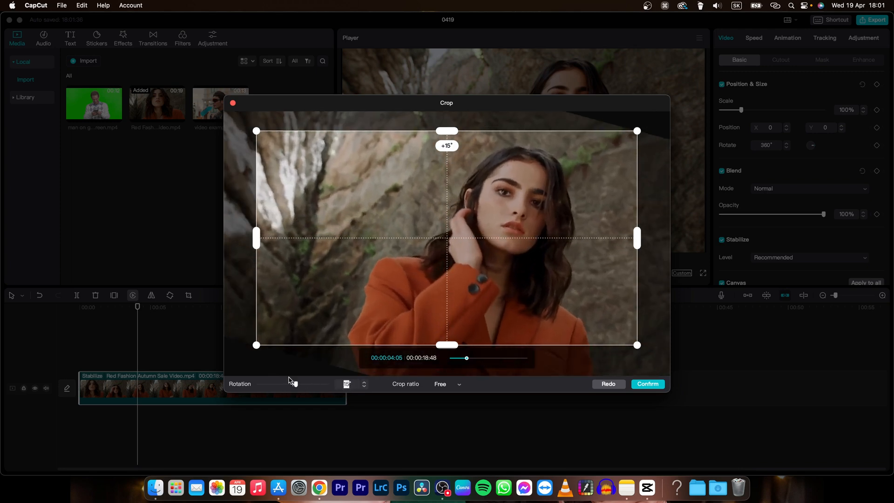
key(Return)
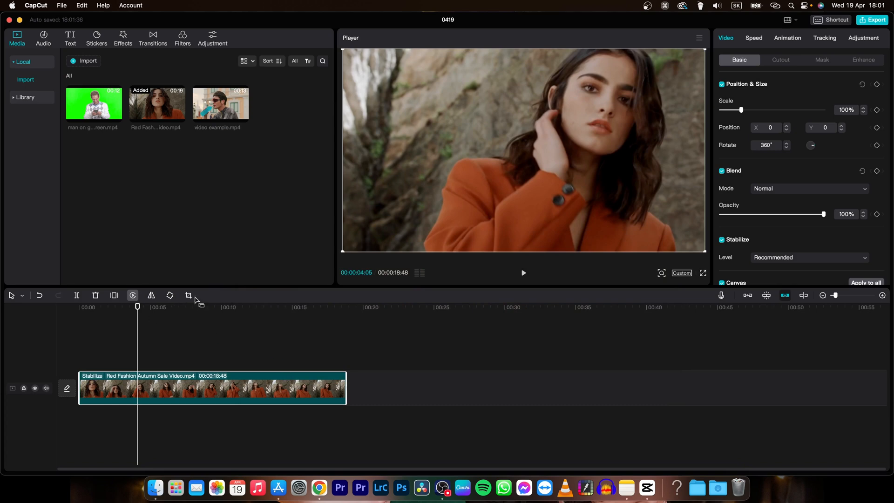
Reopen the clip's crop settings, try the 1:1 and 9:16 crop ratios, and apply the 16:9 ratio
click(189, 295)
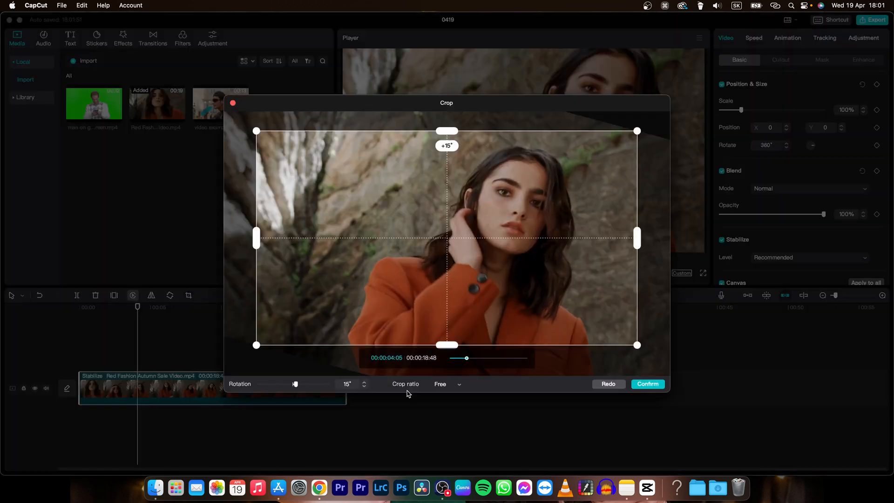
click(455, 385)
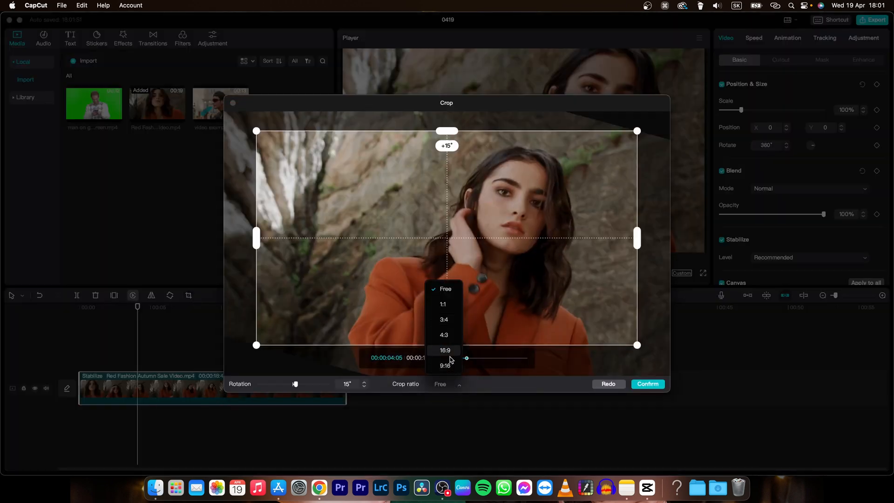
click(445, 305)
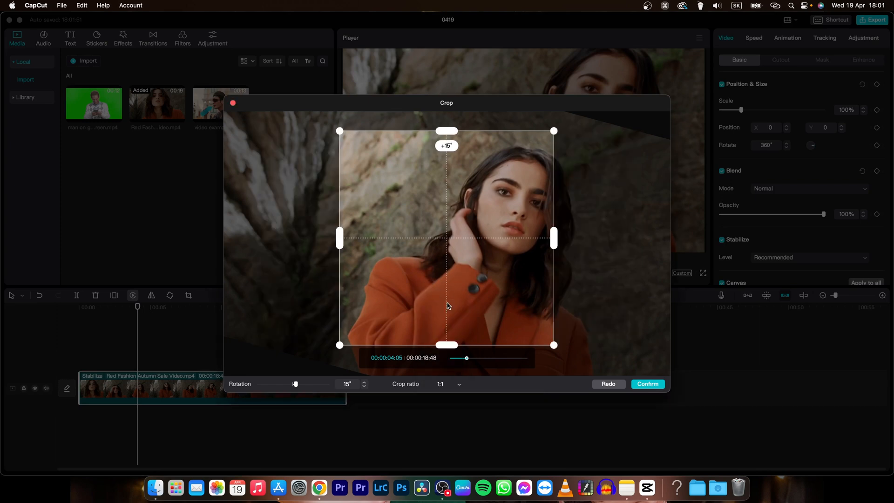
click(453, 387)
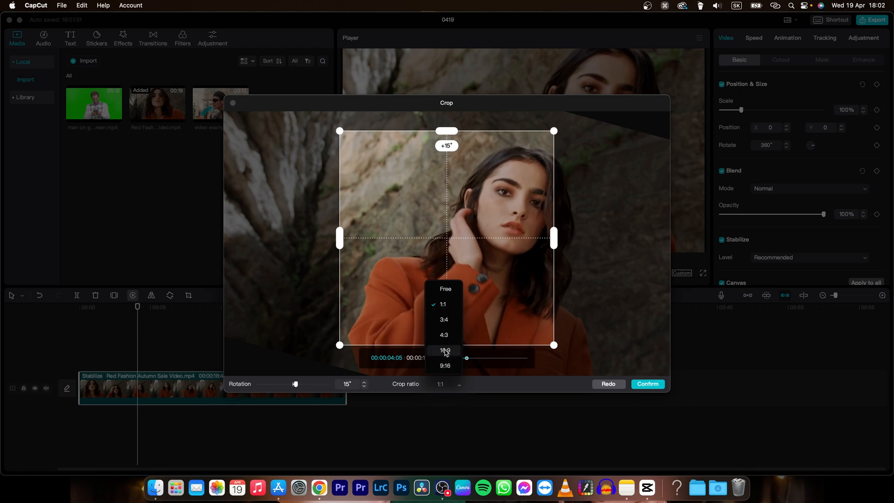
click(445, 366)
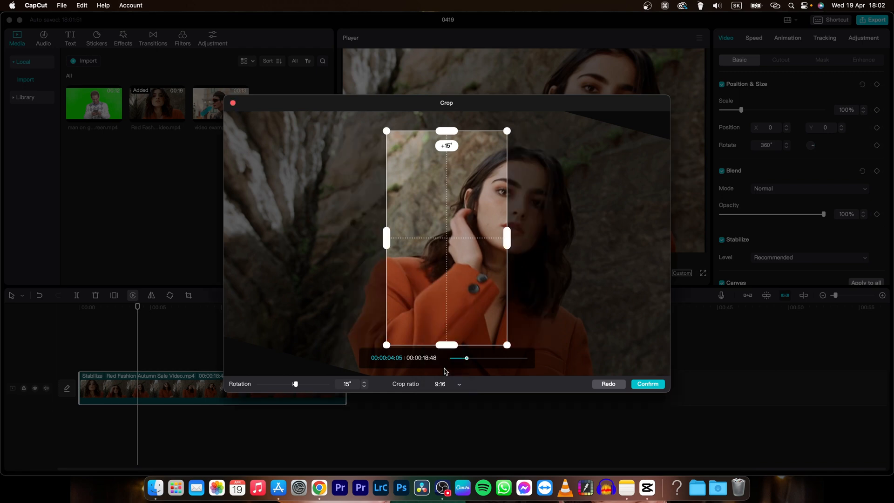
click(453, 385)
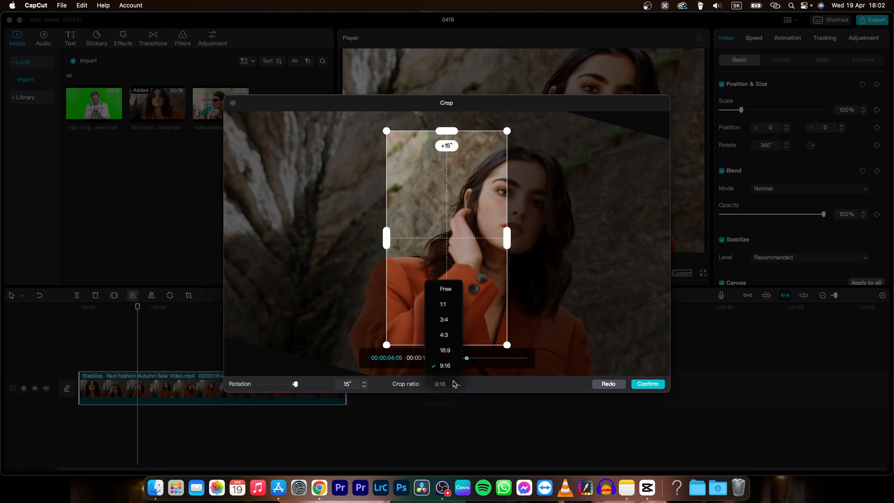
click(448, 350)
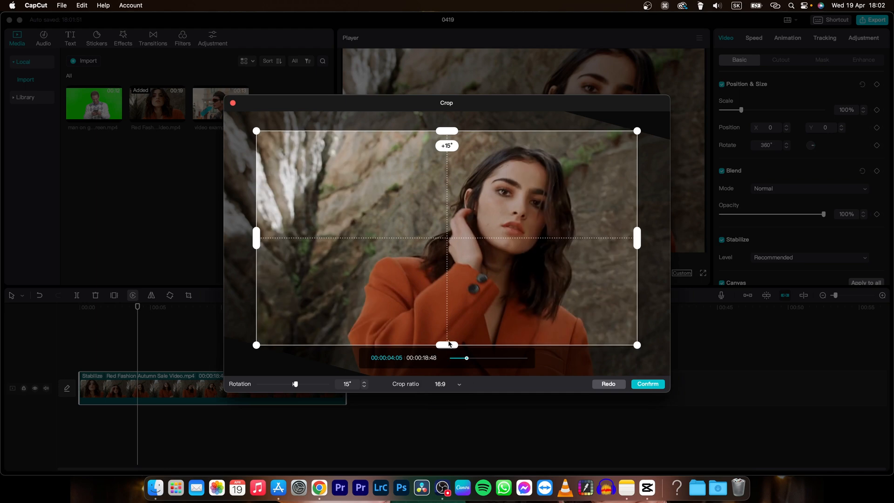
click(640, 385)
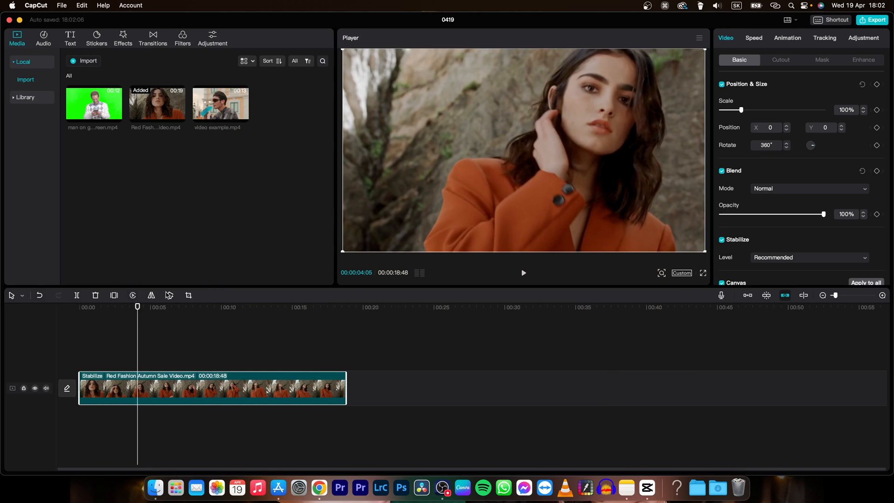
Place the playhead at 00:00:13:27 and add video example.mp4 to the track after the Red Fashion clip
drag(137, 307, 270, 307)
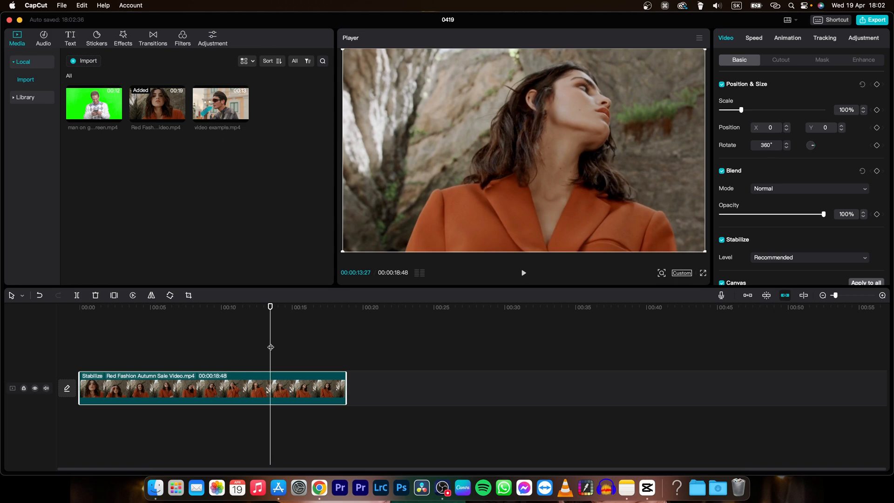
mouse_move(228, 116)
drag(219, 111, 389, 394)
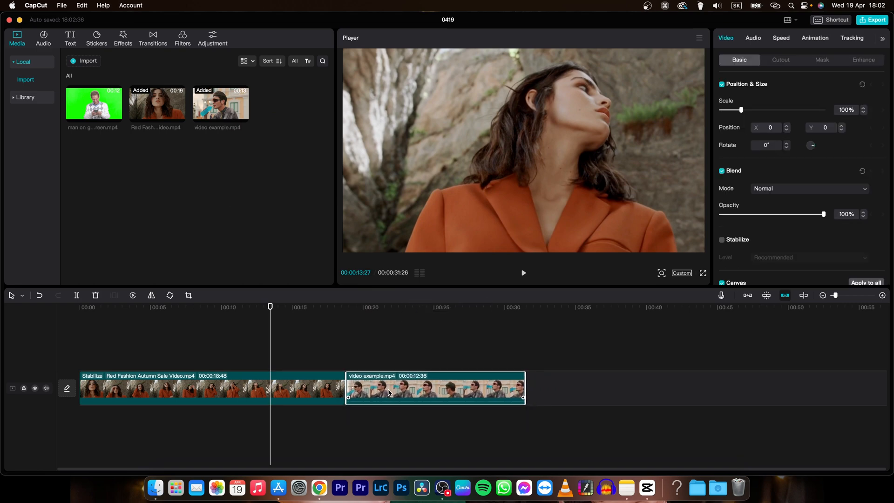
Place the playhead at 00:00:18:37 and move video example.mp4 flush against the end of the Red Fashion clip
click(347, 346)
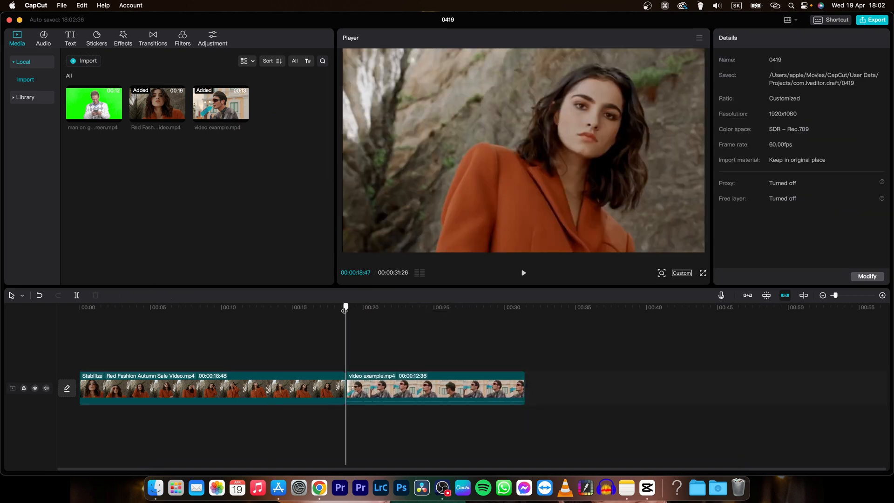
drag(347, 312, 344, 312)
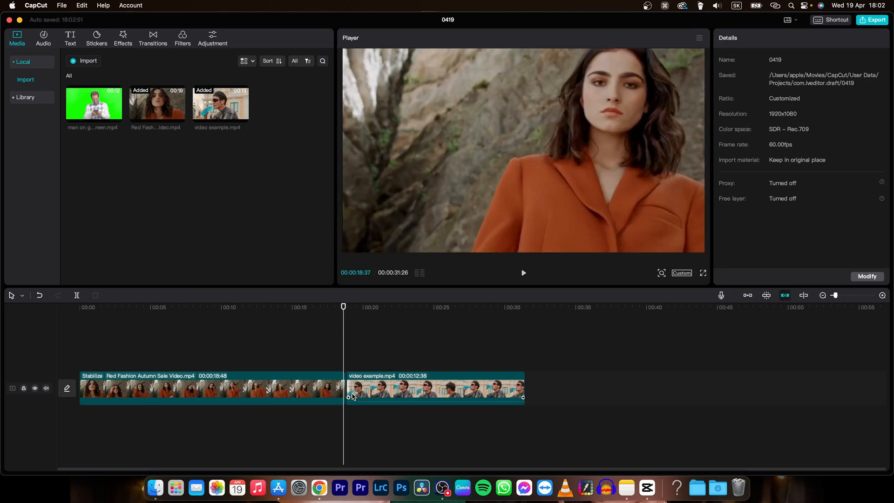
scroll(347, 394, up, 5)
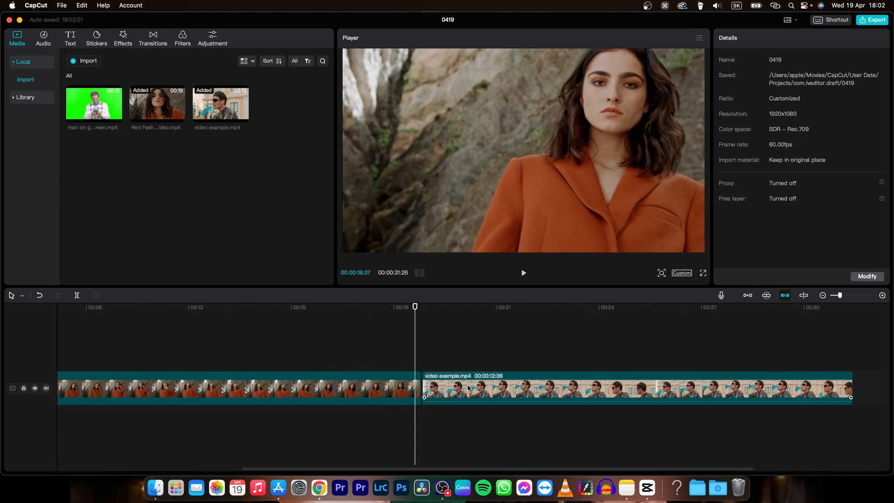
drag(467, 388, 468, 400)
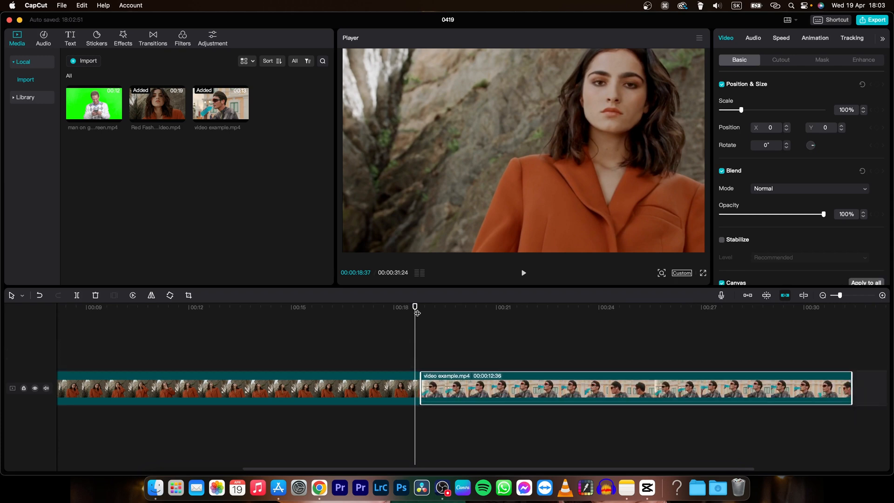
Turn on auto snapping for the timeline and keep video example.mp4 flush against the Red Fashion clip
drag(417, 313, 416, 311)
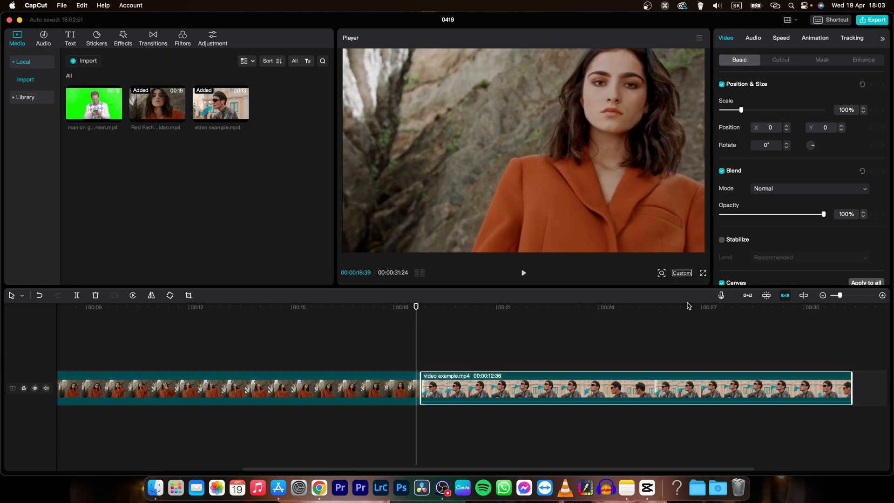
click(768, 296)
mouse_move(489, 378)
mouse_down()
mouse_move(530, 390)
mouse_move(491, 391)
mouse_up()
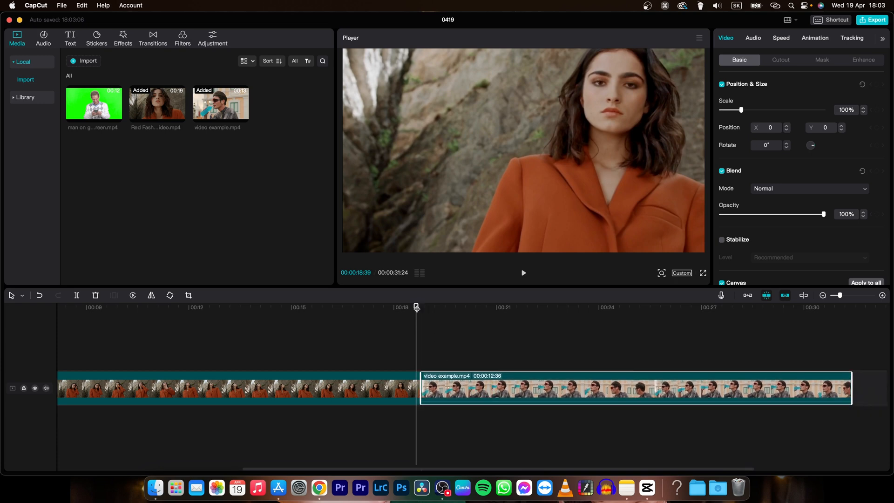
Play the timeline across the cut from the Red Fashion clip to video example.mp4
drag(416, 308, 363, 307)
key(space)
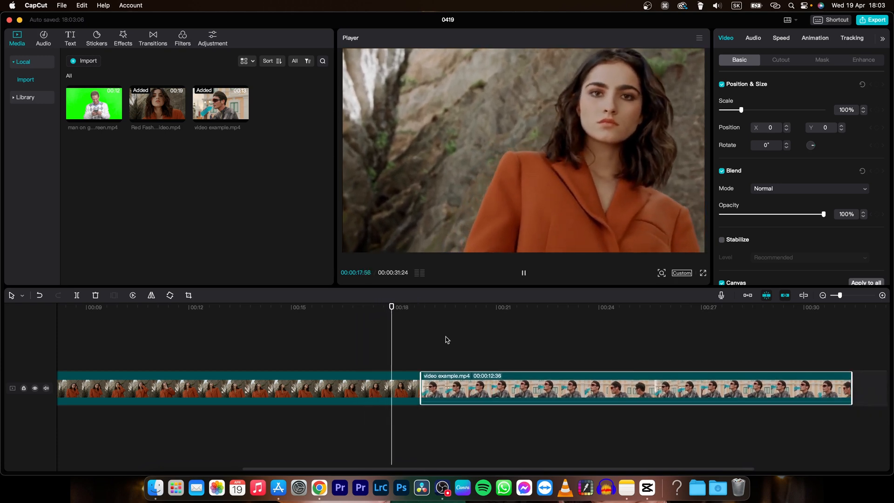
key(space)
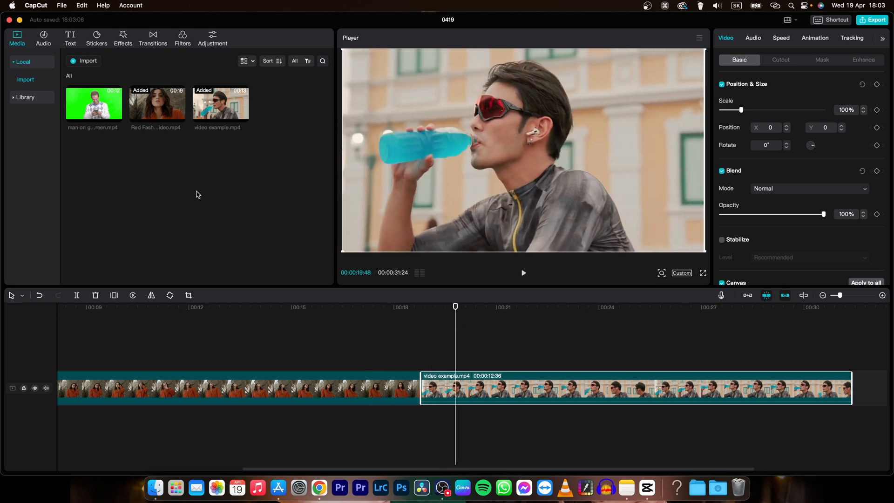
Apply the trending Color Glitch transition at the cut between the Red Fashion clip and video example.mp4
click(152, 40)
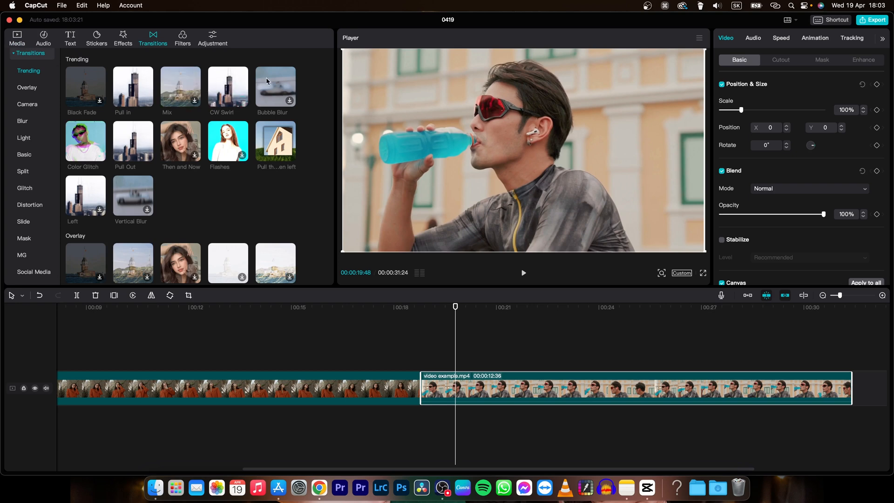
scroll(29, 74, up, 1)
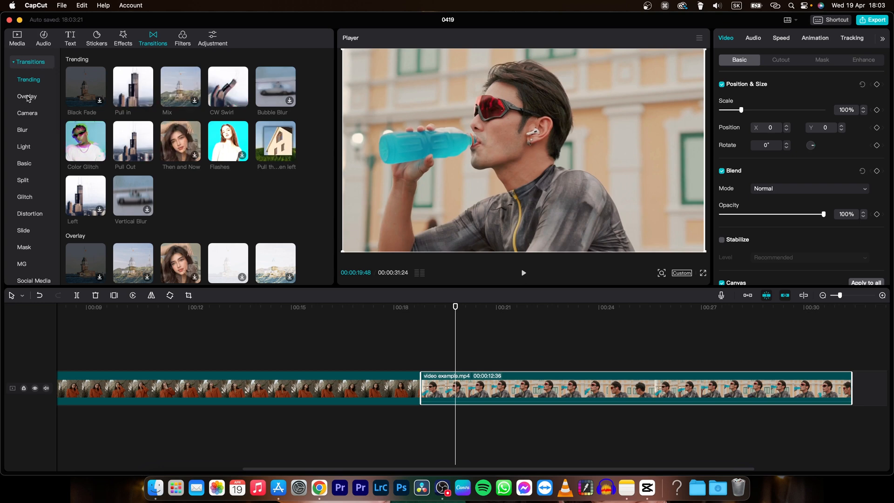
scroll(33, 157, down, 1)
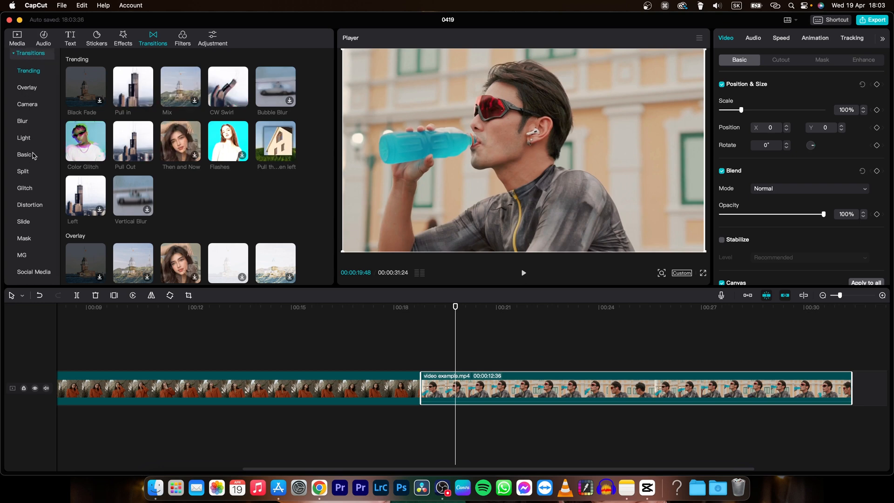
scroll(22, 185, up, 1)
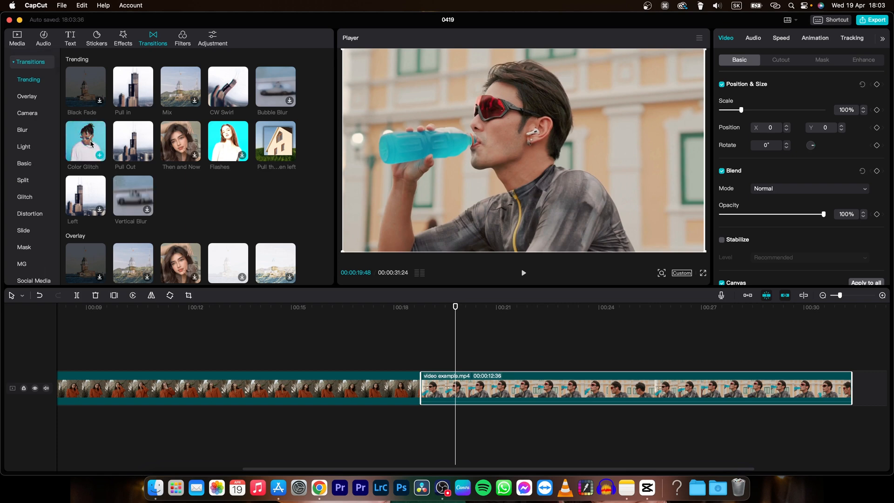
drag(91, 145, 438, 375)
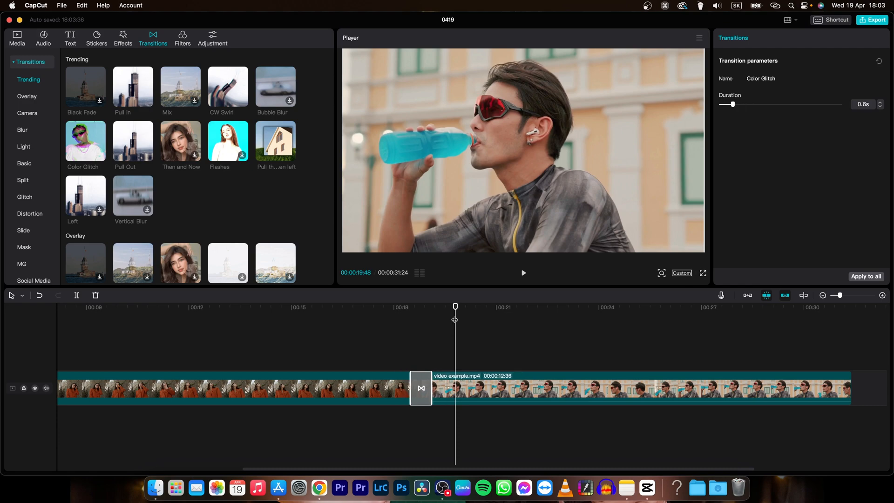
Play back the Color Glitch transition from just before the cut, then replay it
drag(455, 320, 392, 325)
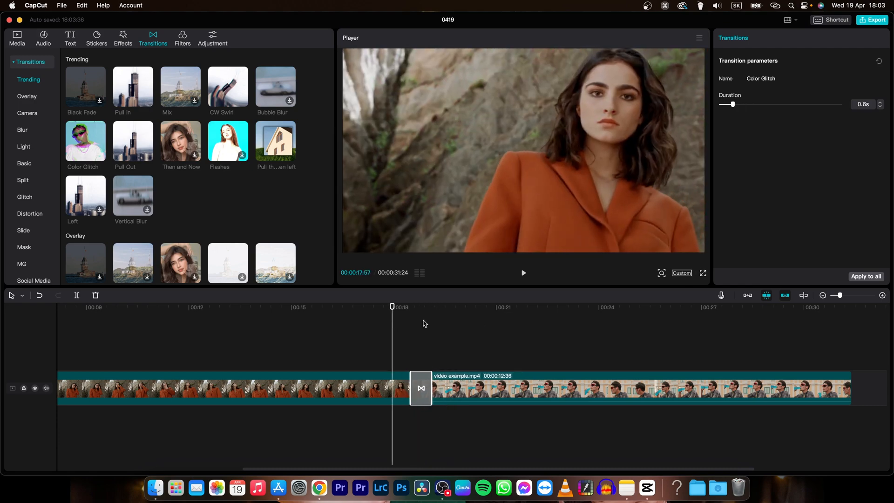
key(space)
key(space)
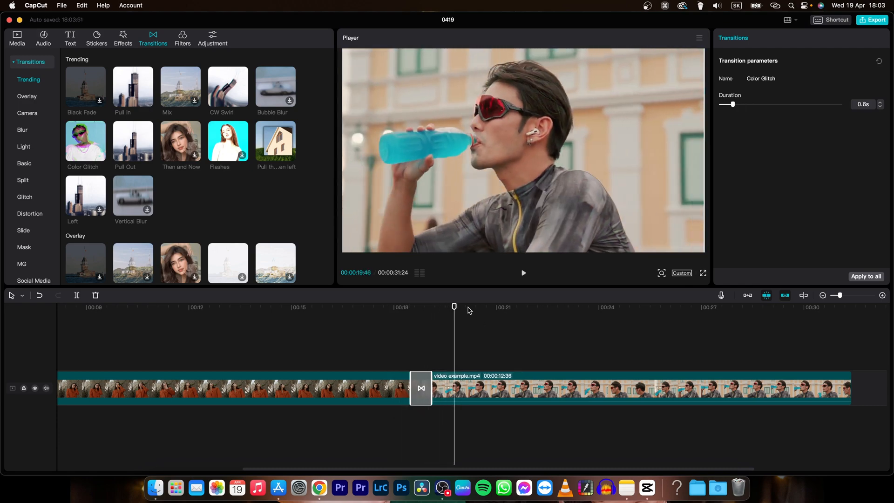
drag(453, 315, 388, 308)
key(space)
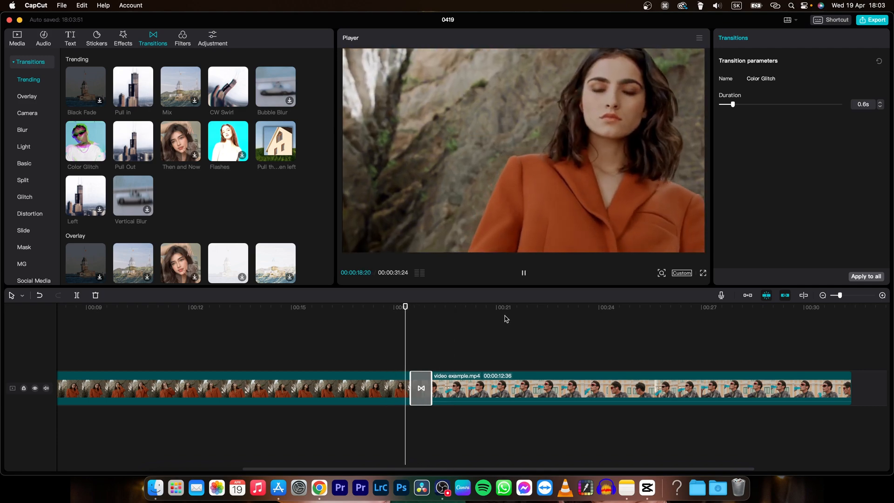
key(space)
Lengthen the Color Glitch transition to 2.0 s on the timeline and play through it
drag(410, 393, 387, 392)
click(378, 308)
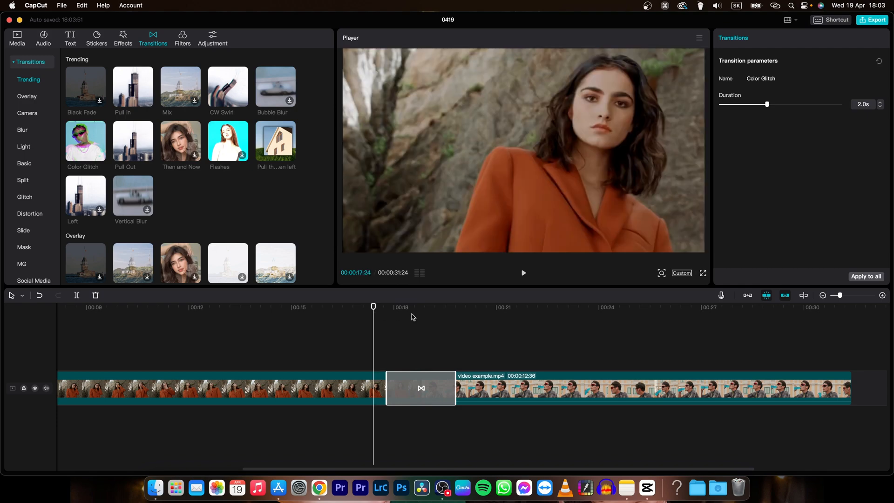
key(space)
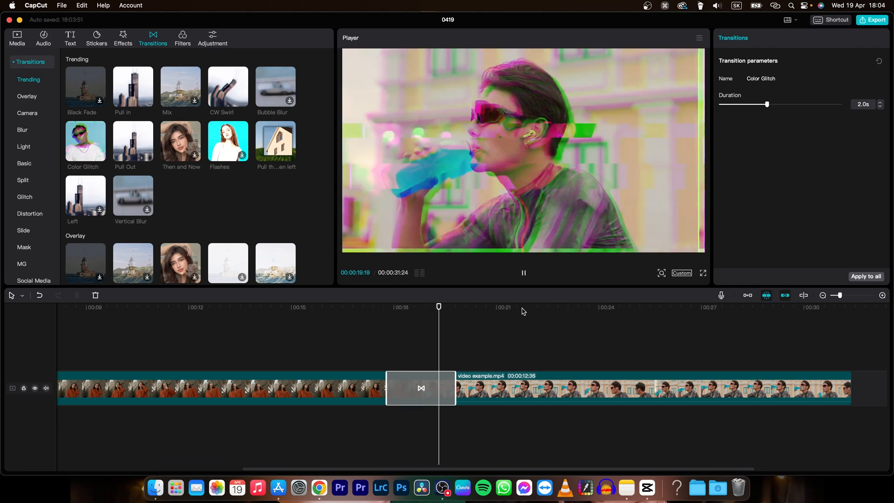
key(space)
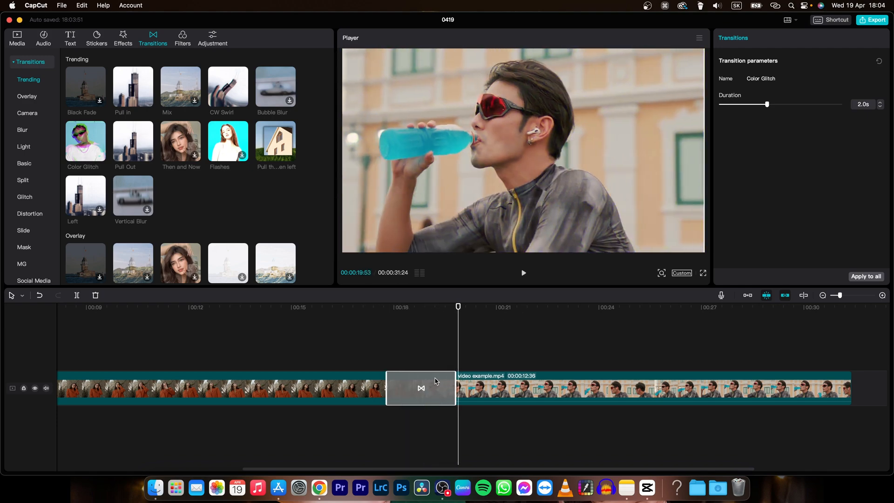
Replace the Color Glitch transition with CW Swirl at the same cut and play through it
right_click(436, 382)
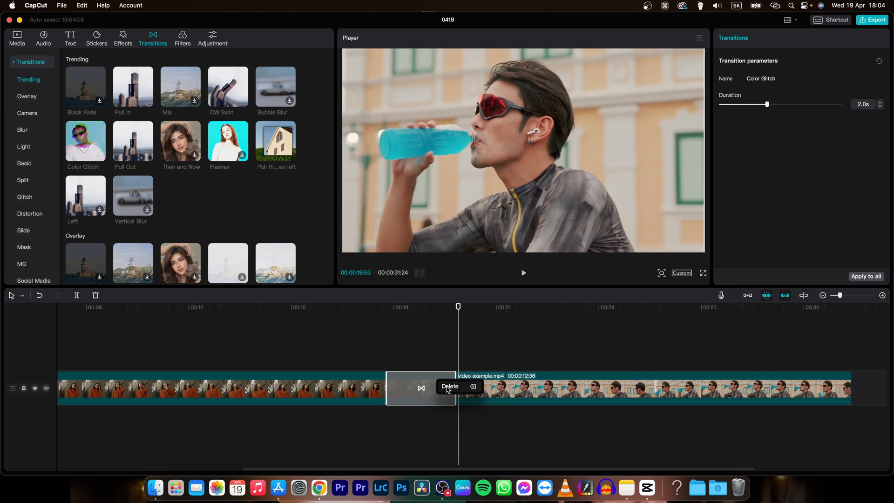
click(449, 387)
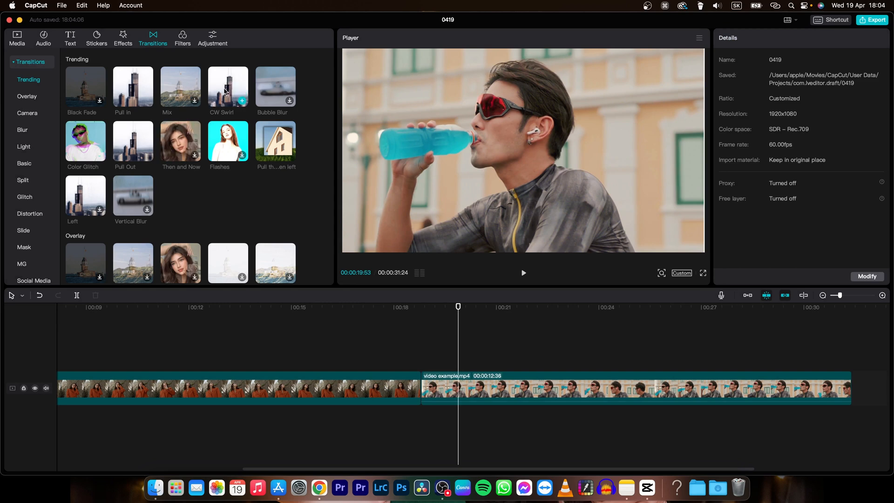
drag(225, 90, 420, 387)
click(392, 315)
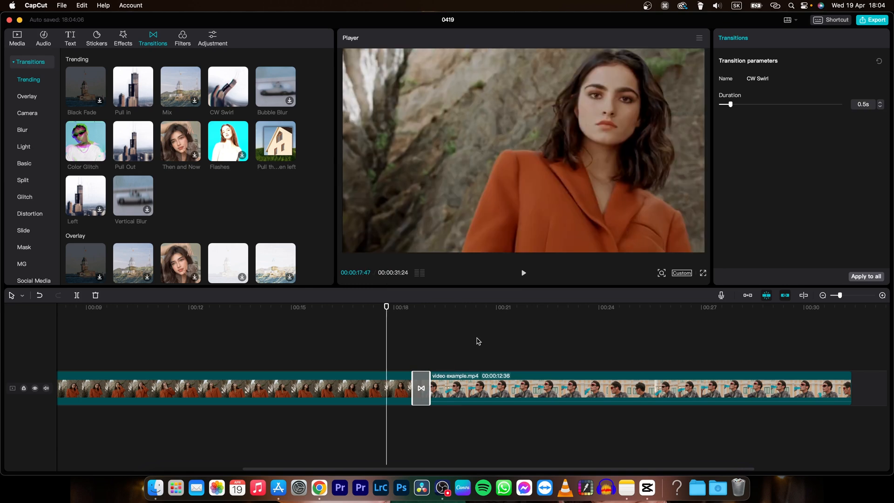
key(space)
key(space)
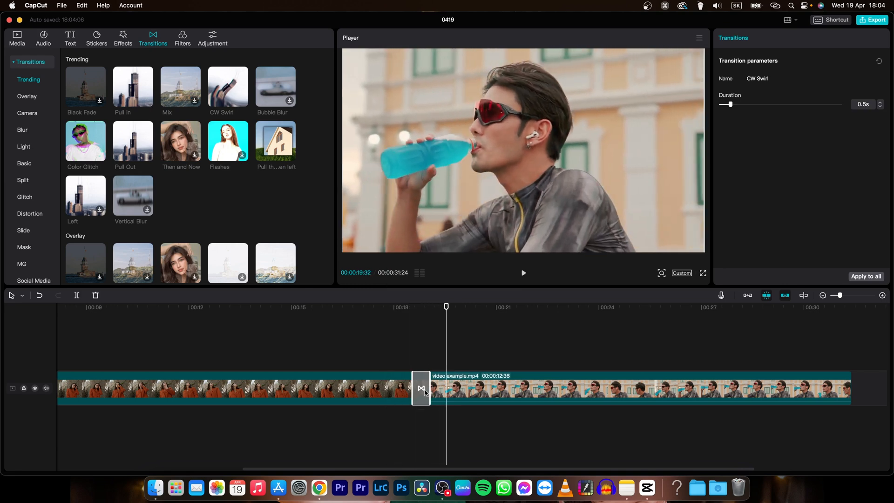
Shorten the CW Swirl transition to 0.2 s on the timeline and play through it
mouse_move(428, 388)
mouse_down()
mouse_move(463, 388)
mouse_move(423, 392)
mouse_up()
click(377, 311)
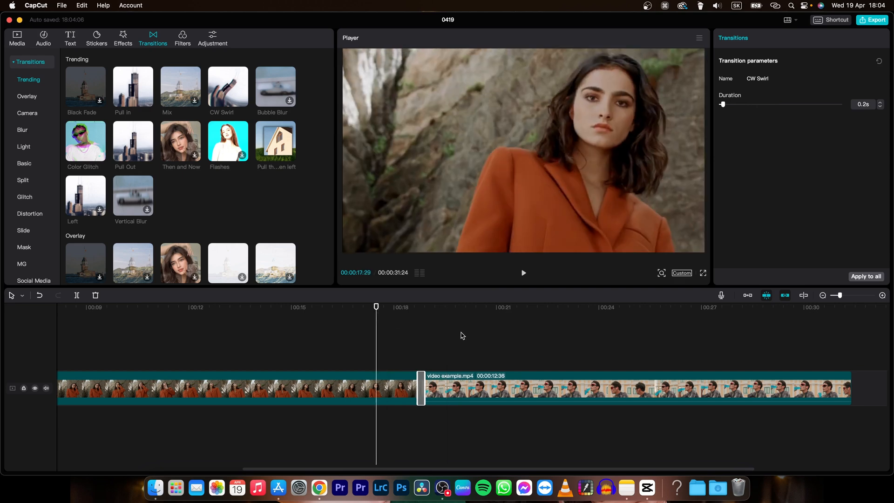
key(space)
key(space)
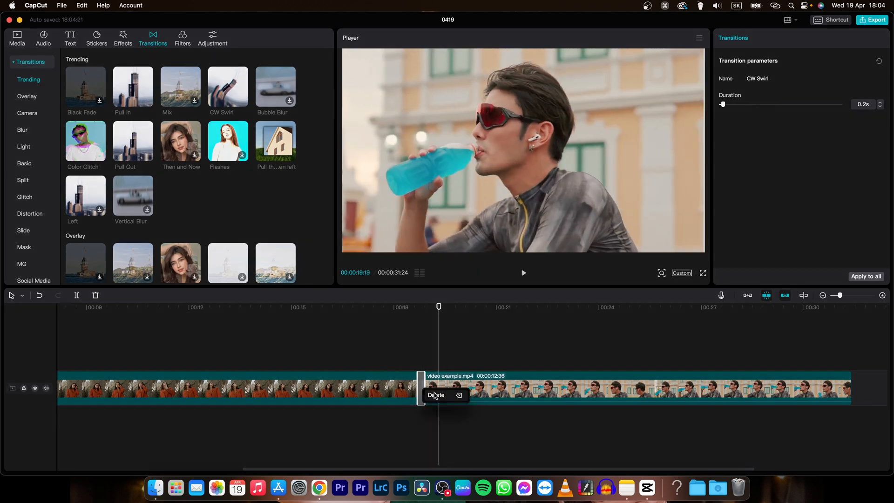
Delete the CW Swirl transition between the two clips
key(Delete)
scroll(395, 372, right, 5)
scroll(341, 372, down, 10)
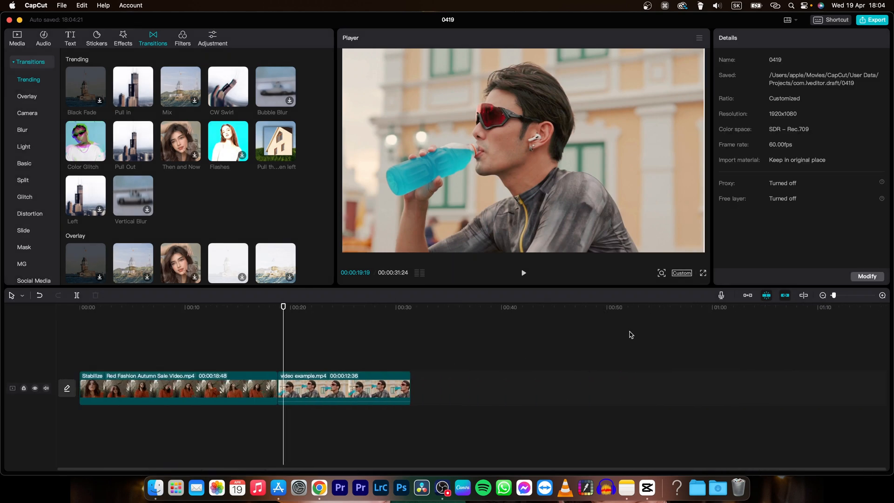
drag(834, 297, 833, 297)
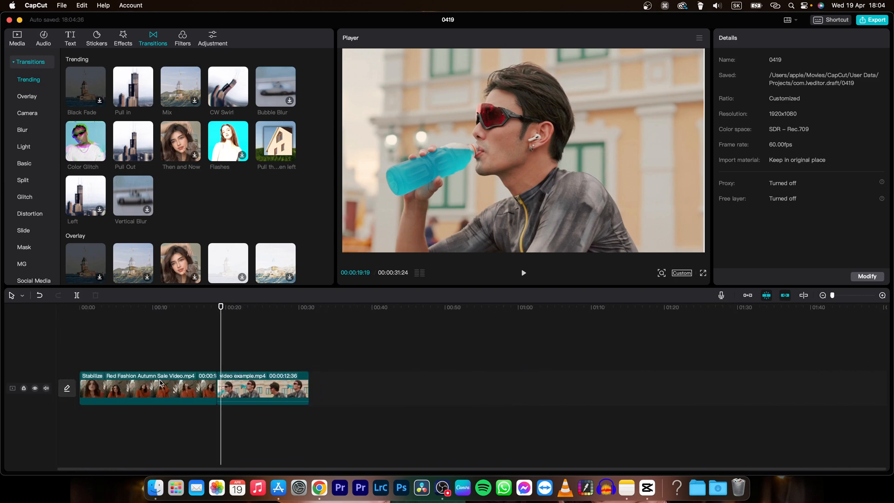
scroll(160, 383, up, 5)
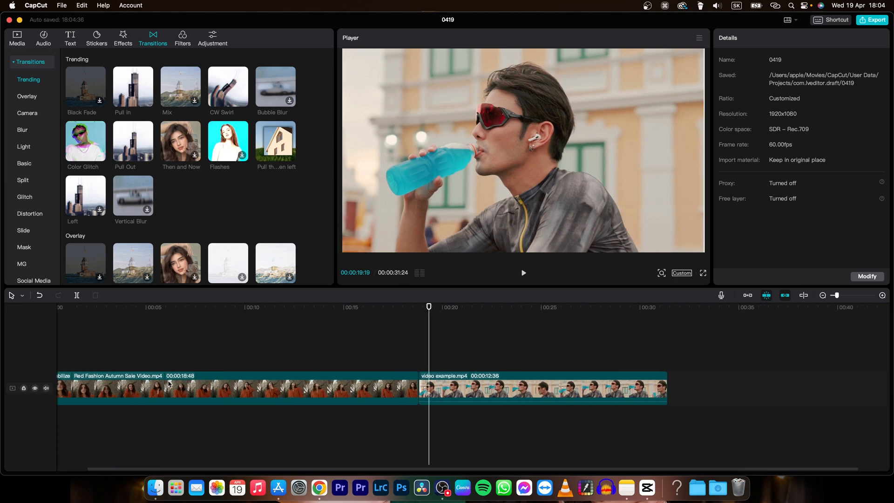
scroll(237, 377, left, 2)
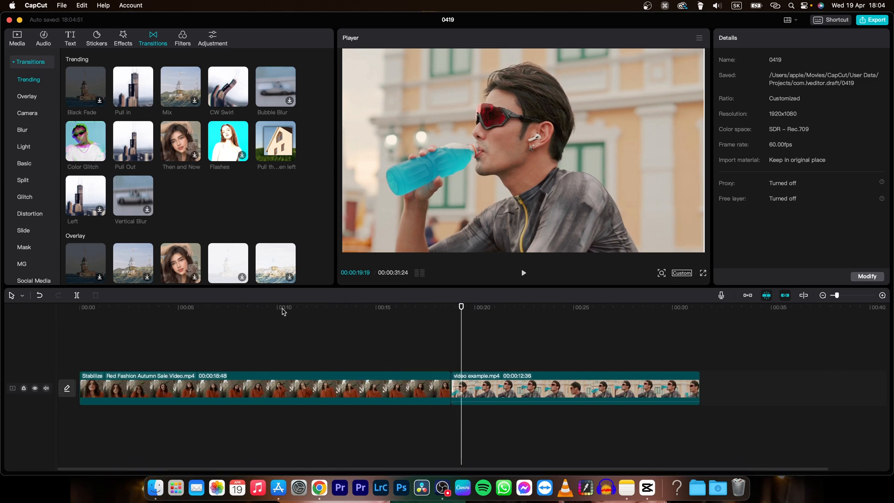
Browse the effects library, examining the favorite and trending effects and the list of video effect categories
click(124, 38)
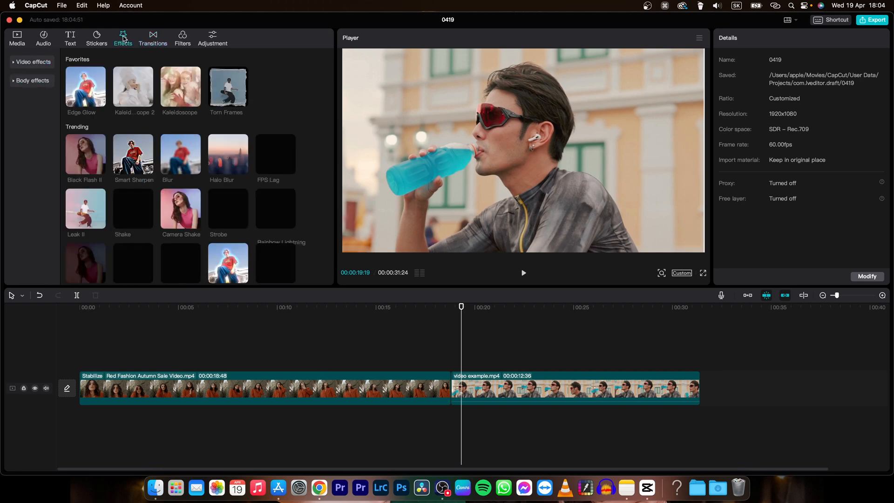
mouse_move(83, 90)
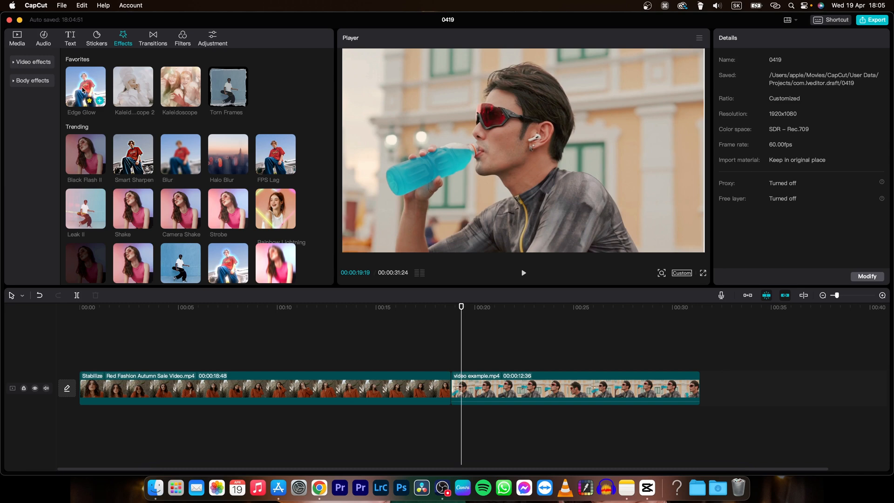
scroll(93, 93, down, 3)
scroll(105, 121, up, 3)
click(15, 63)
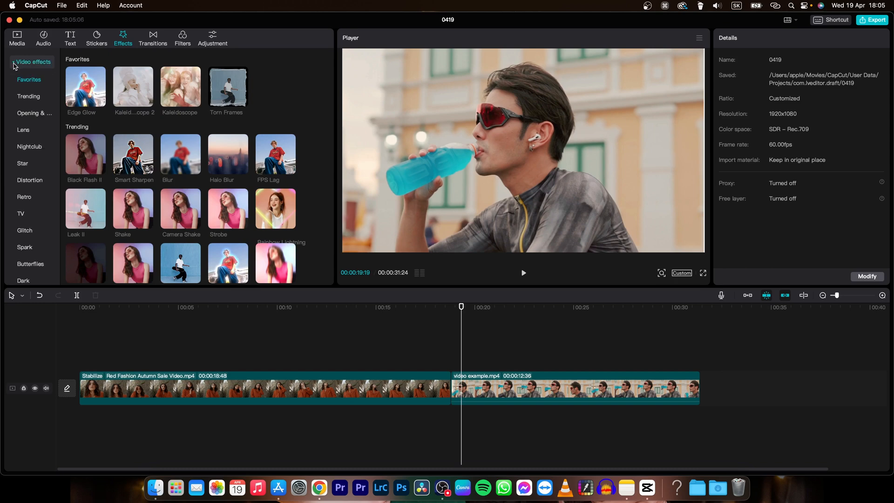
scroll(43, 142, down, 3)
scroll(34, 150, down, 4)
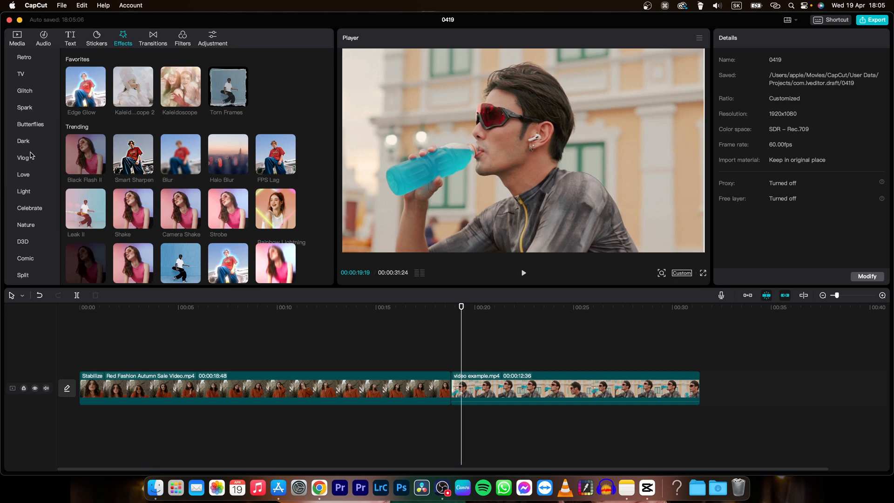
scroll(32, 153, up, 6)
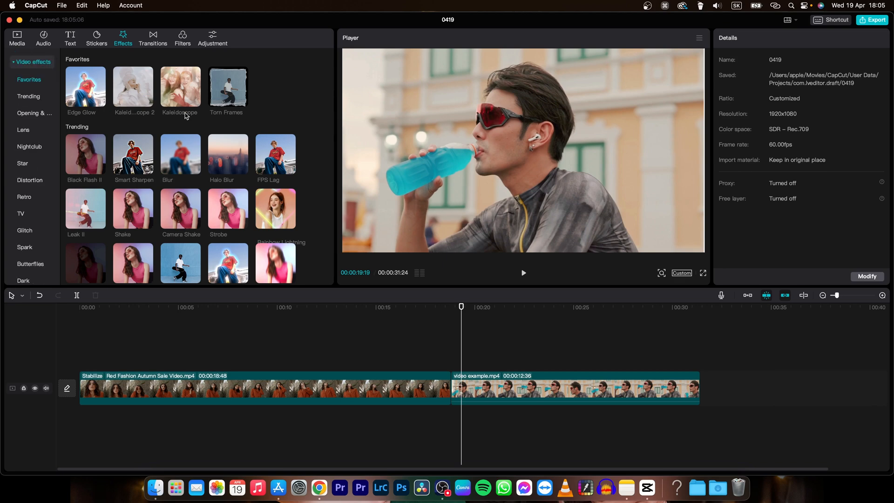
Mark the trending Halo Blur video effect as a favorite
mouse_move(234, 77)
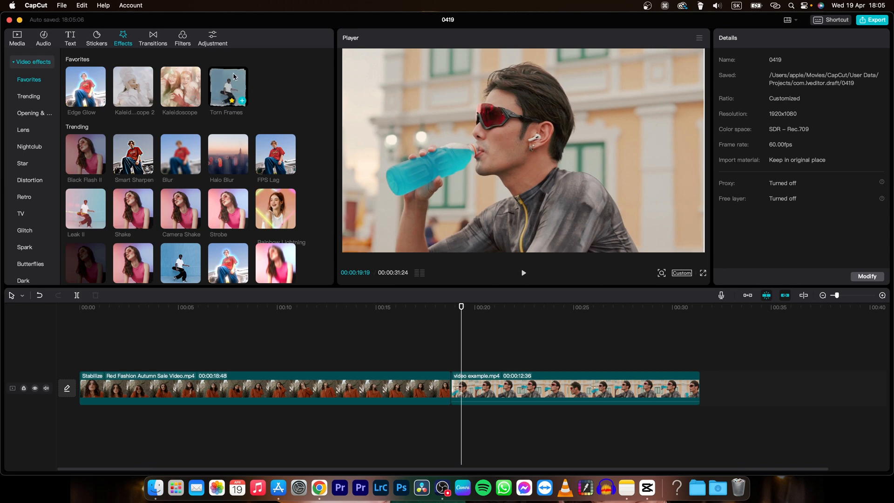
mouse_move(235, 156)
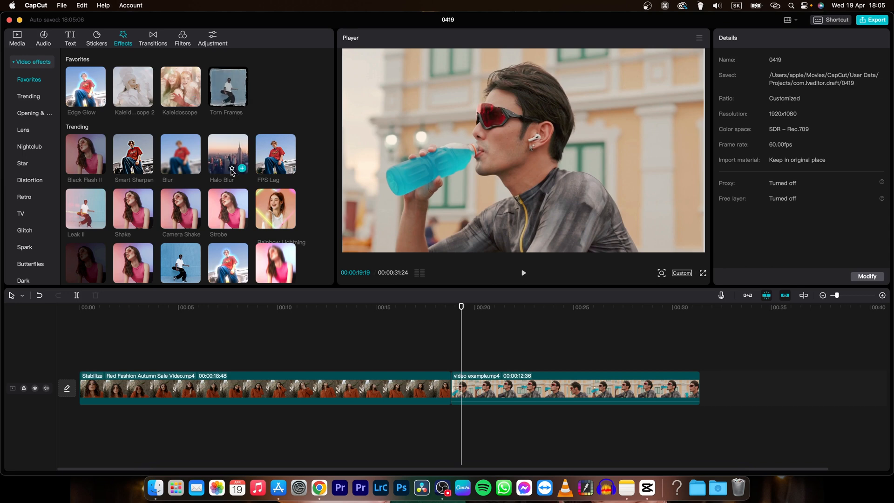
mouse_move(190, 175)
click(232, 169)
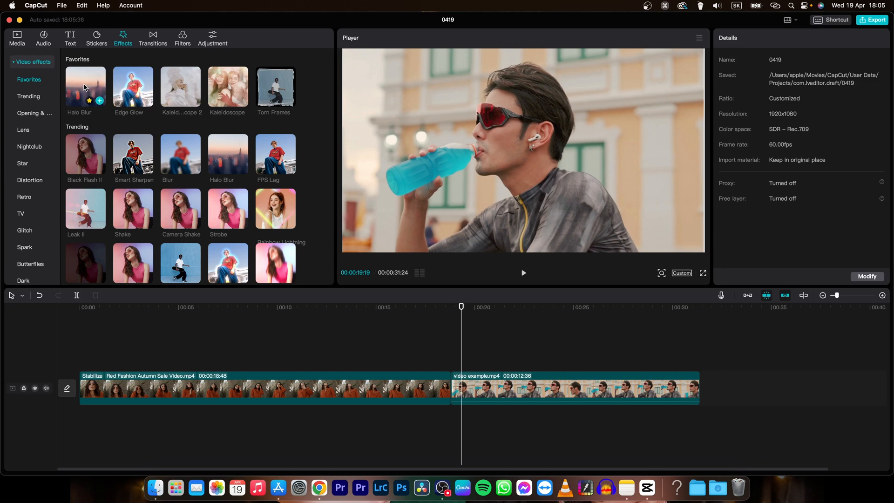
Add the Halo Blur effect above the Red Fashion clip from about 7 to 10 seconds and place the playhead at 00:00:08:55
drag(91, 92, 257, 350)
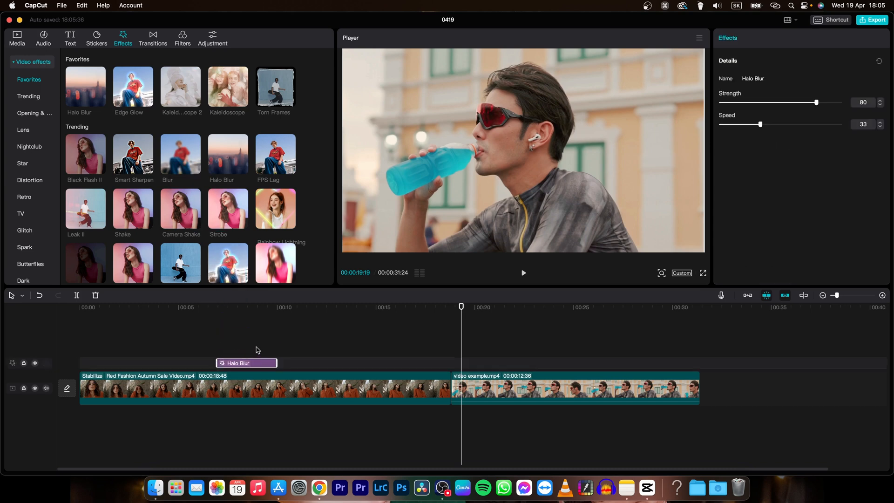
click(250, 312)
mouse_move(251, 312)
mouse_down()
mouse_move(218, 319)
mouse_move(256, 326)
mouse_up()
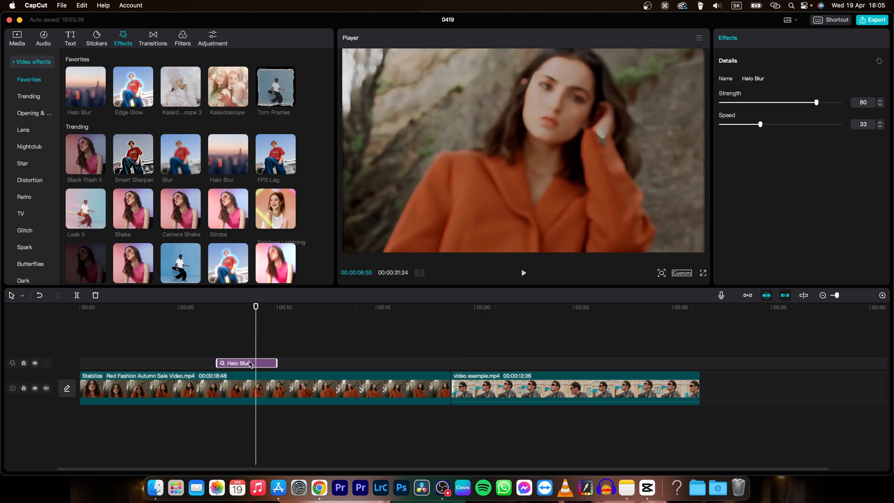
Move the Halo Blur effect to the start of the timeline, extend it to about 10 seconds and preview it
drag(245, 367, 111, 368)
drag(116, 309, 76, 326)
key(space)
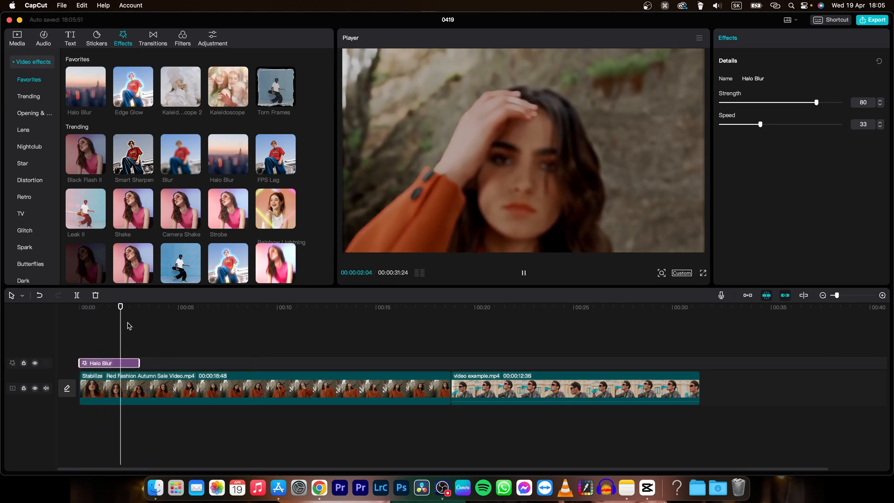
key(space)
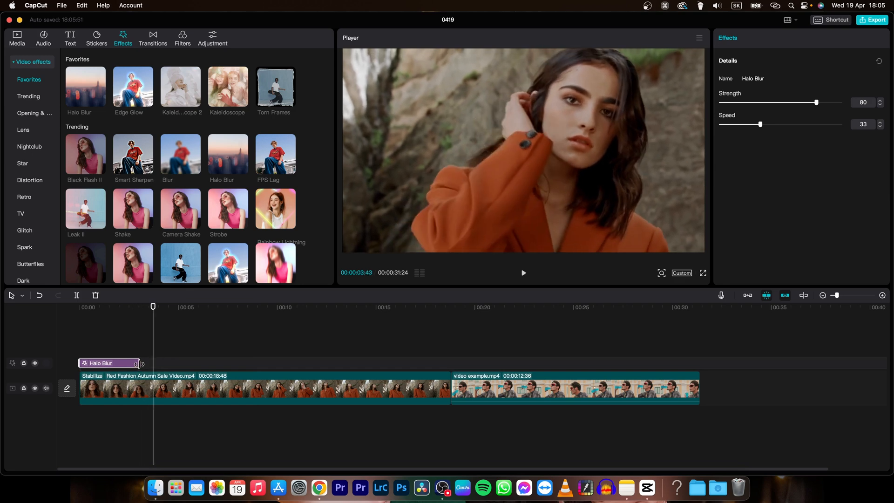
drag(141, 364, 240, 364)
drag(119, 363, 79, 364)
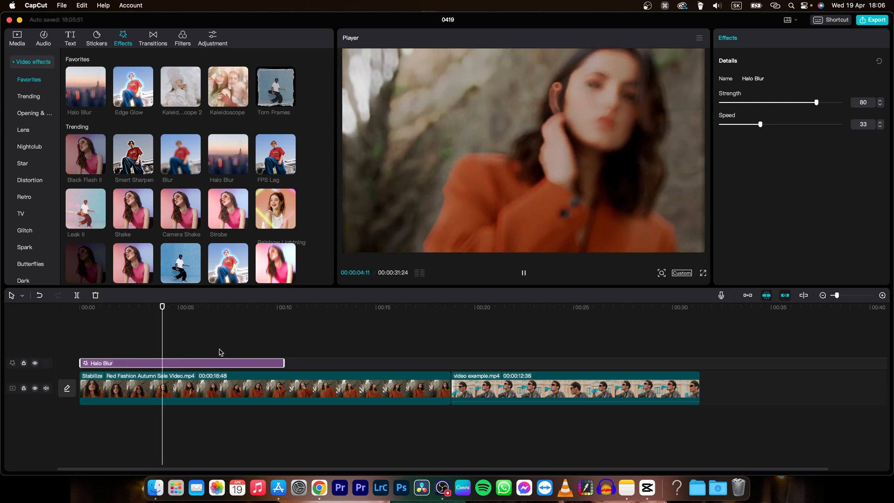
Delete the Halo Blur effect above the Red Fashion clip
right_click(201, 366)
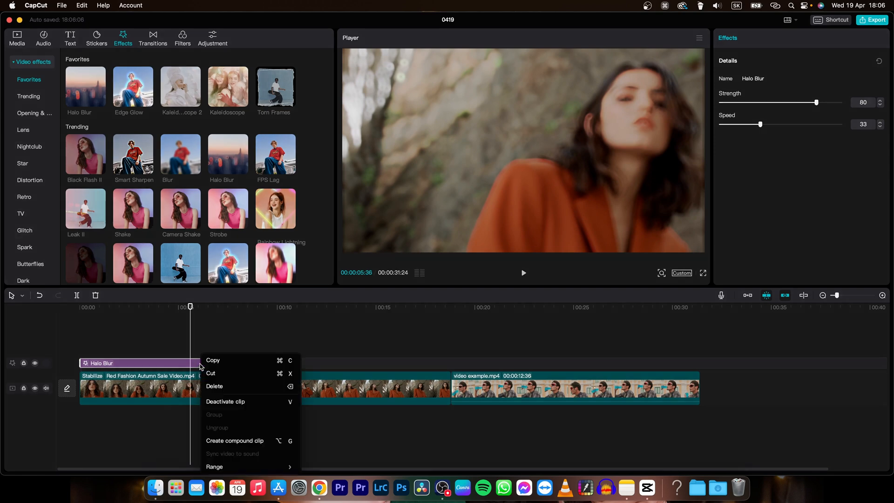
click(238, 388)
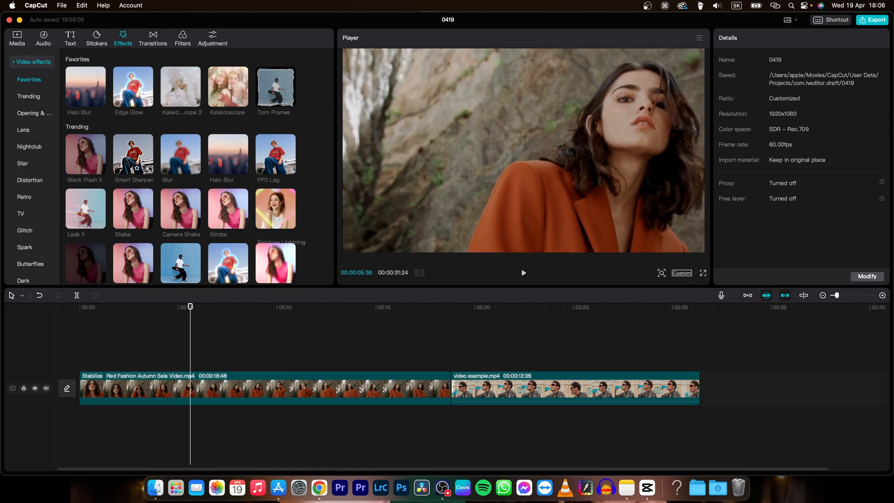
Add the favorite Torn Frames effect over the cut between the two clips, from about 17.5 to 20.5 seconds, and preview it
drag(270, 91, 425, 367)
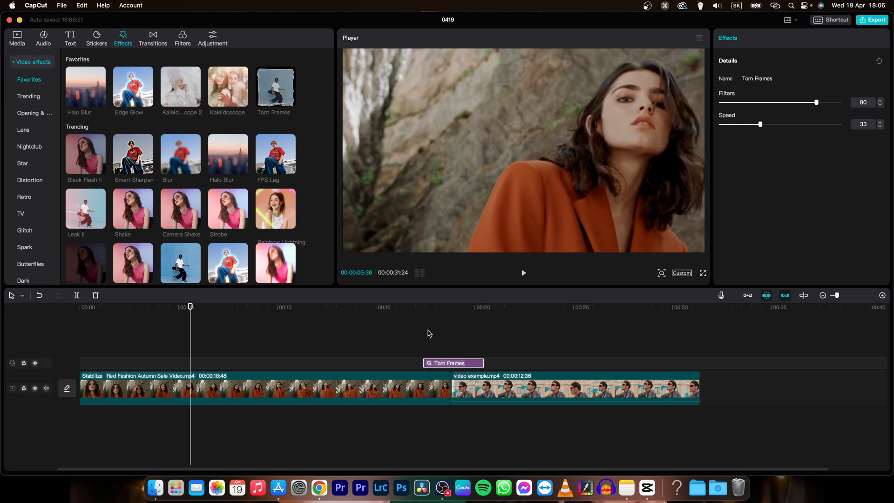
click(400, 307)
key(space)
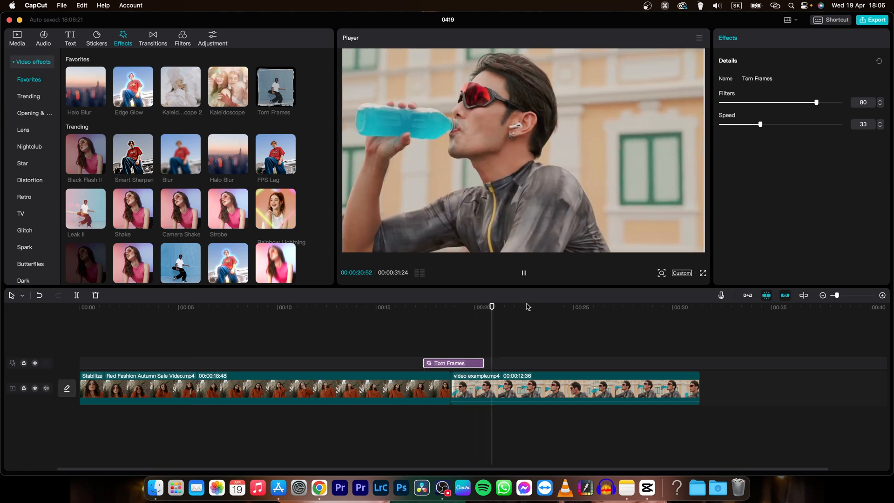
Shorten the Torn Frames effect to about one second around the cut, play it back, and delete it
drag(483, 362, 444, 363)
drag(457, 308, 413, 311)
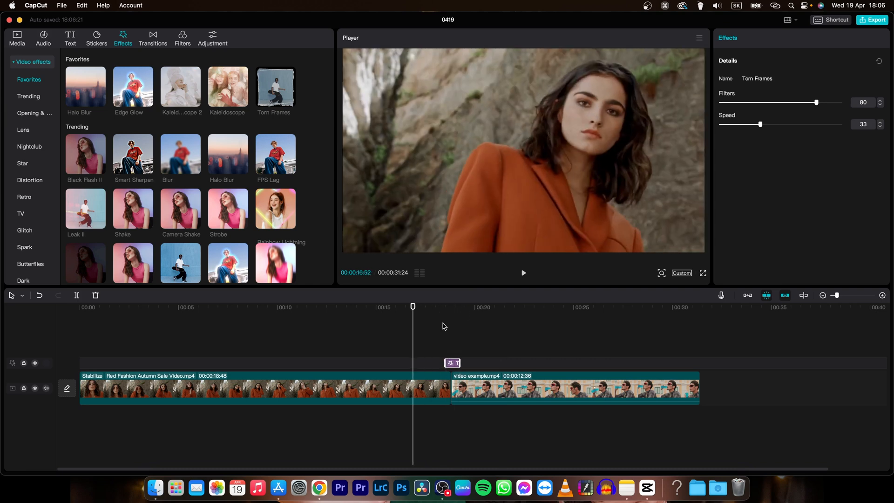
key(space)
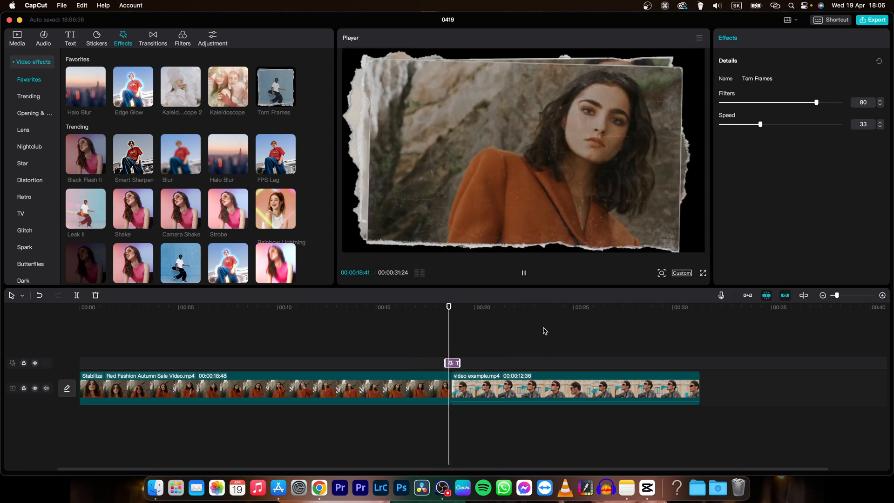
key(space)
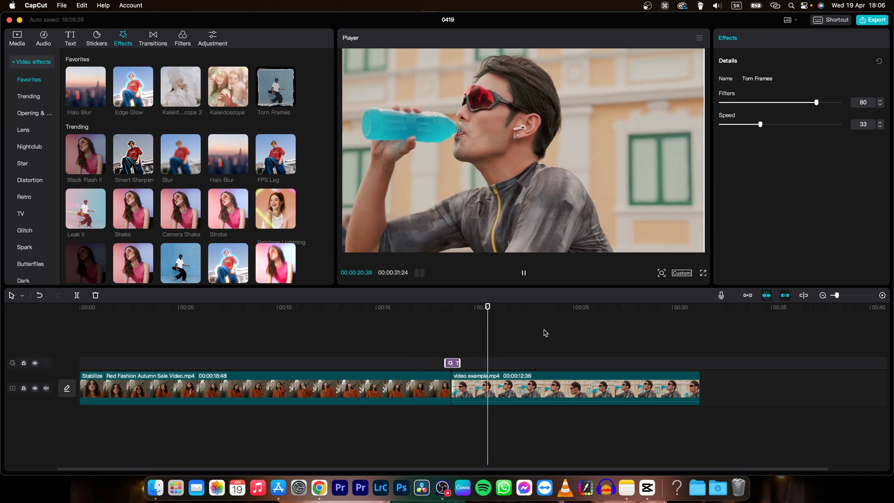
key(Delete)
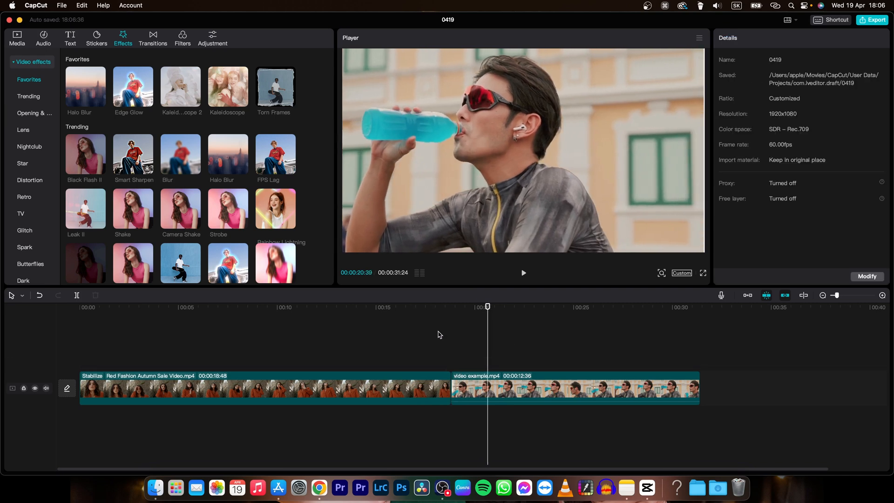
Browse the video effects library through the Opening & closing, Nightclub and Star categories
scroll(152, 123, down, 15)
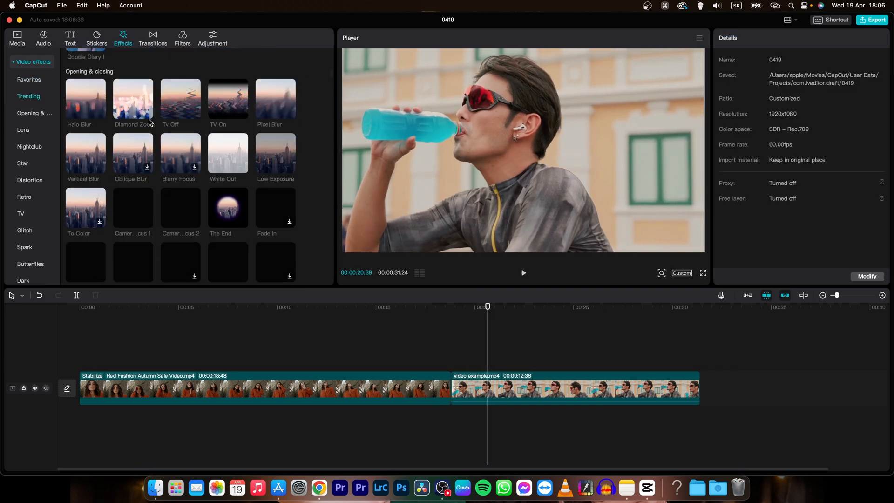
scroll(152, 123, down, 10)
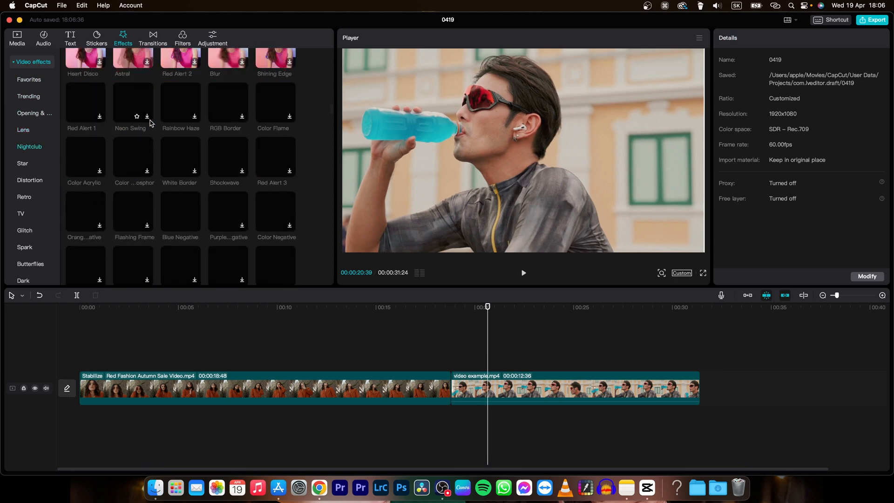
scroll(150, 123, down, 5)
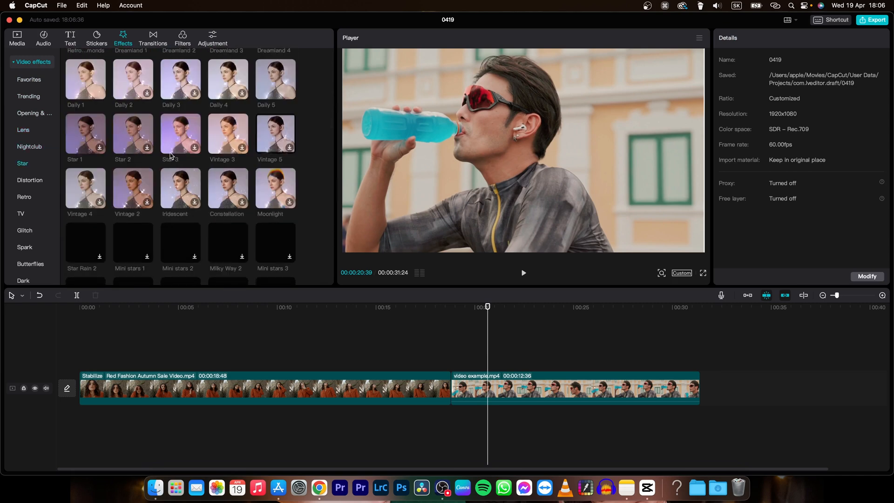
scroll(169, 162, up, 3)
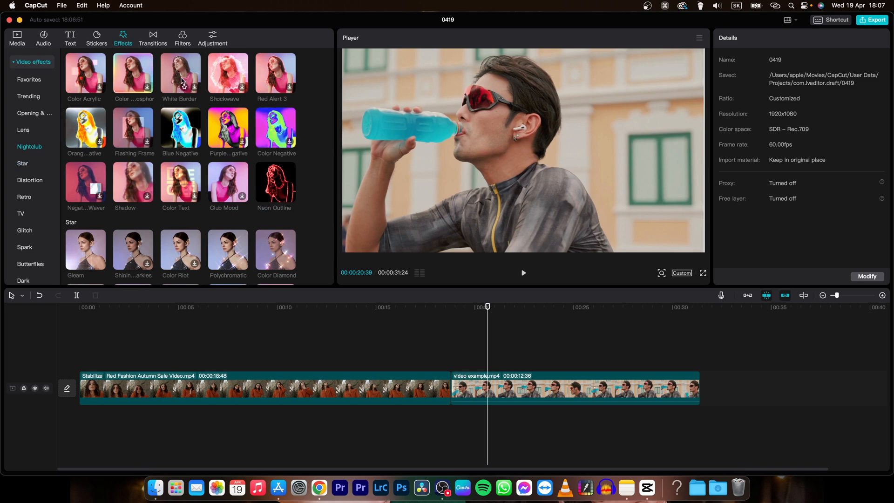
Add a default text above the clips from about 17.5 to 20.5 seconds and place the playhead at 00:00:19:28
click(70, 38)
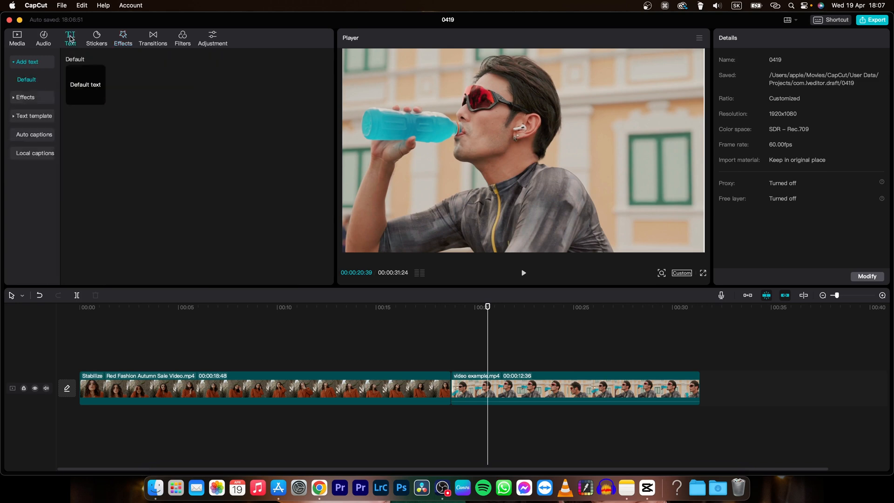
click(100, 99)
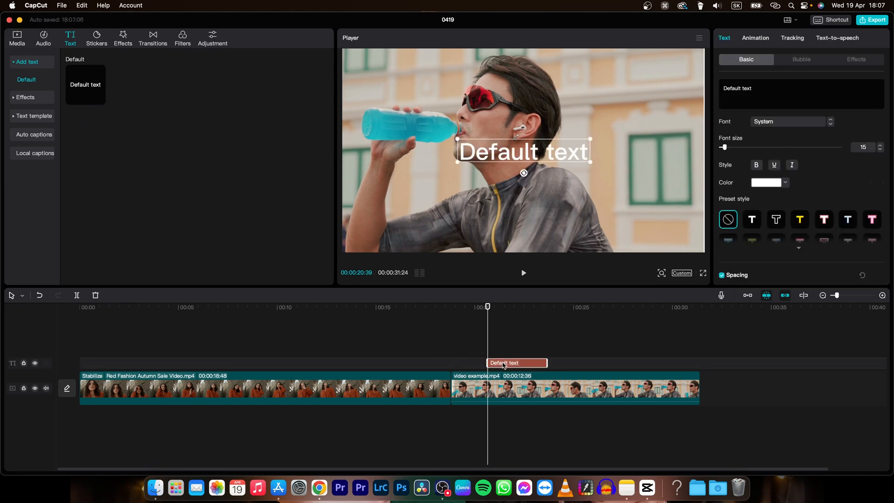
drag(502, 365, 444, 365)
click(464, 327)
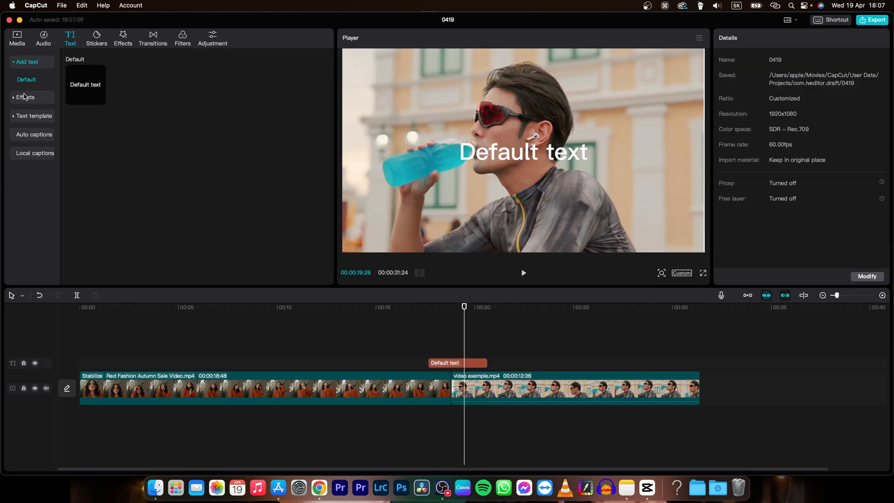
Add the READ MORE > text template above the Red Fashion clip from about 4.5 to 7.5 seconds and play it back
click(14, 118)
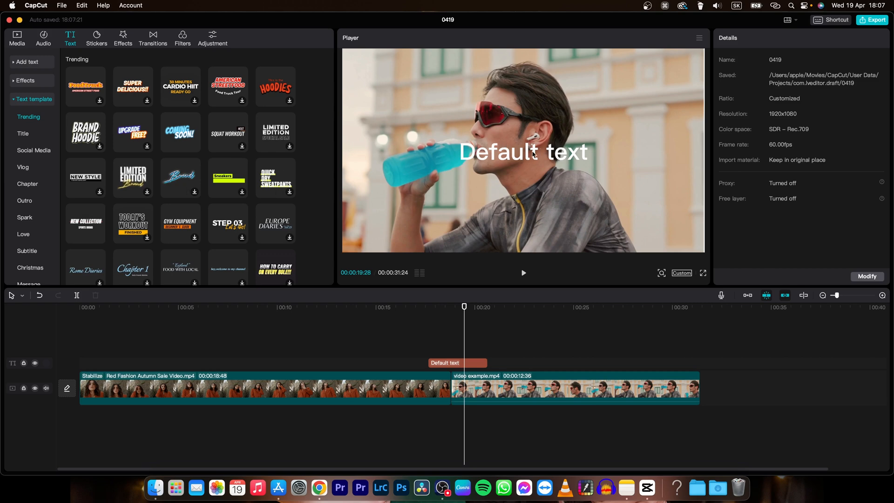
click(458, 364)
scroll(158, 180, down, 5)
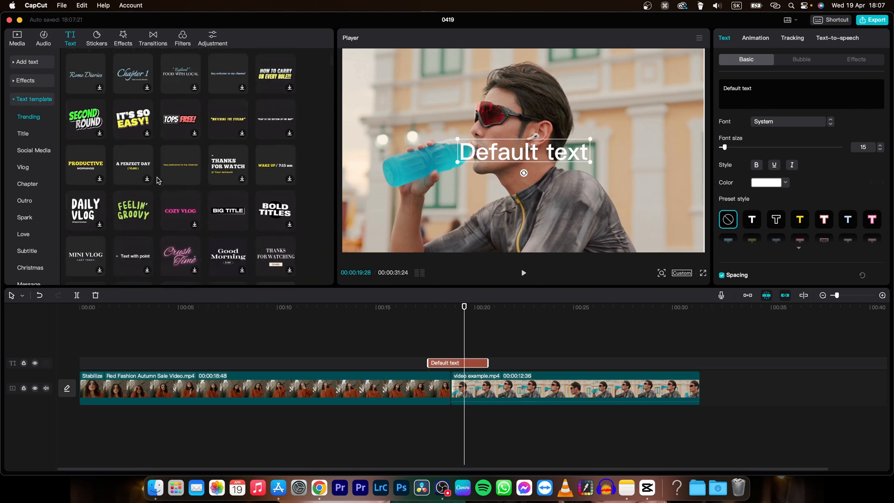
scroll(158, 181, down, 10)
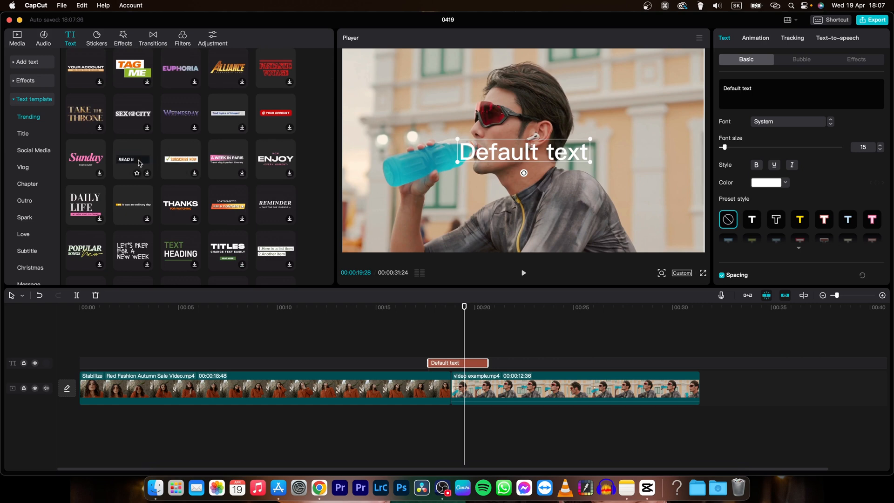
drag(137, 164, 225, 351)
drag(309, 352, 201, 356)
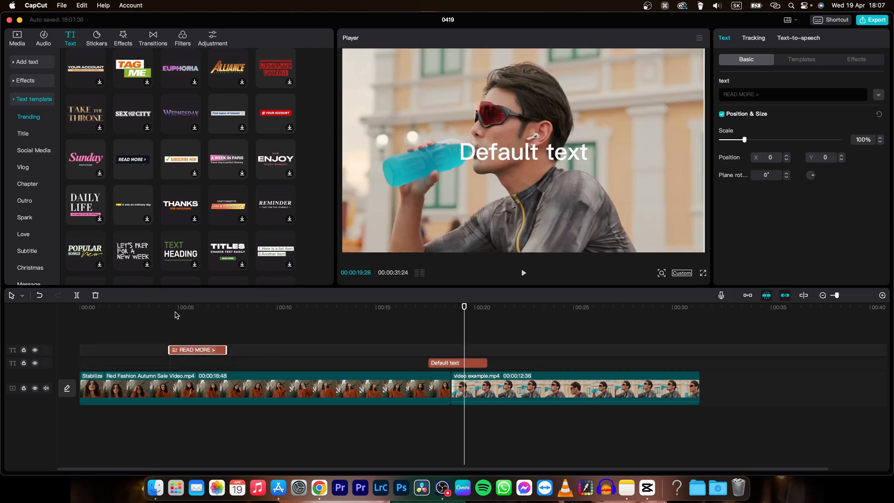
click(158, 307)
key(space)
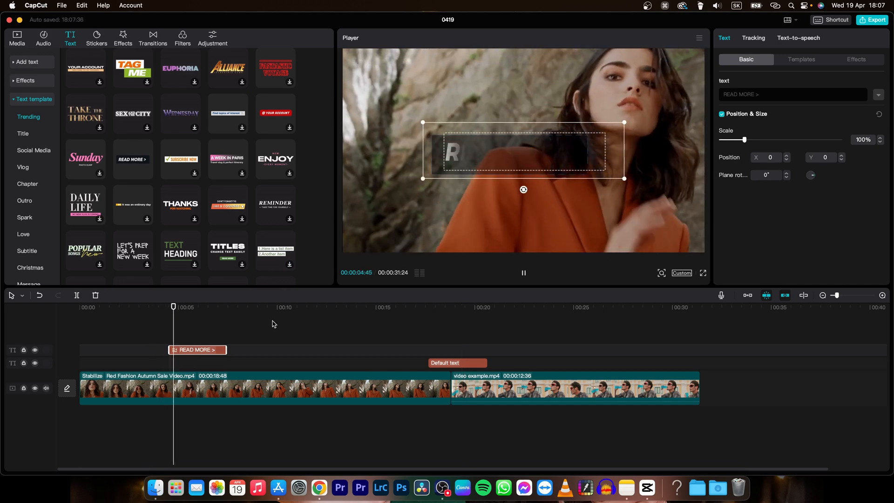
key(space)
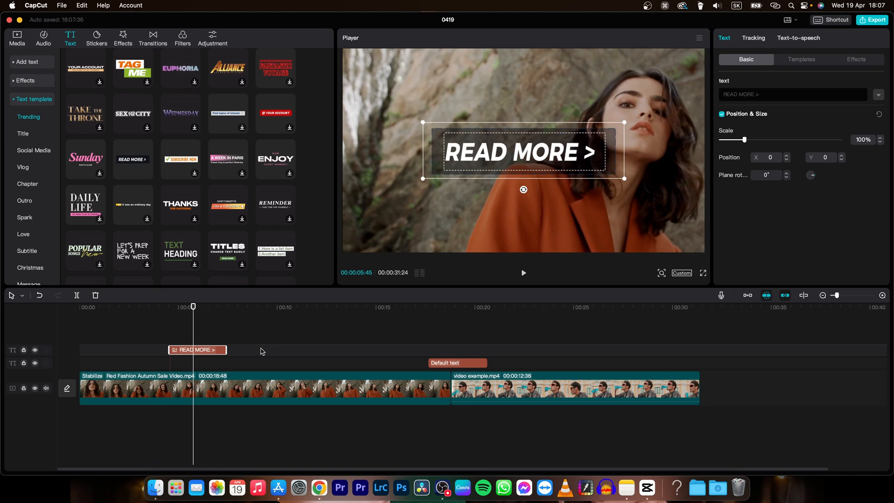
Replace the READ MORE > template's text with GIRL and play back its animation
click(767, 98)
drag(760, 96, 720, 99)
text(GIRL)
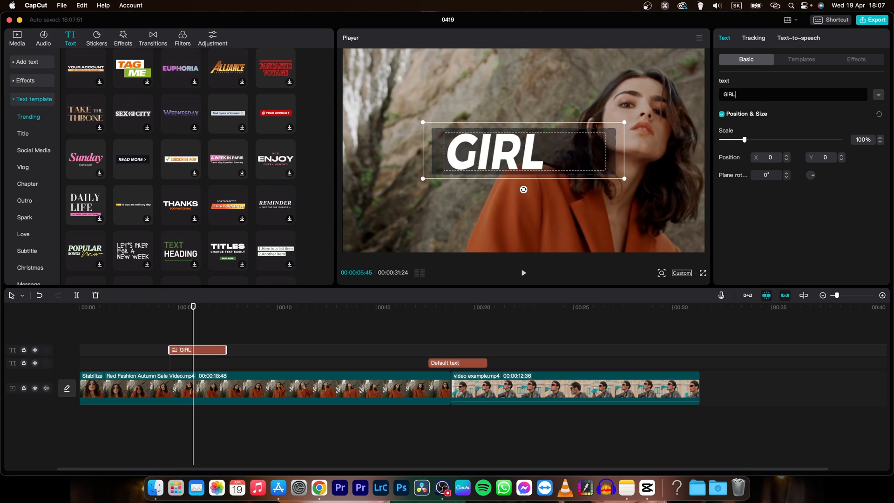
key(Return)
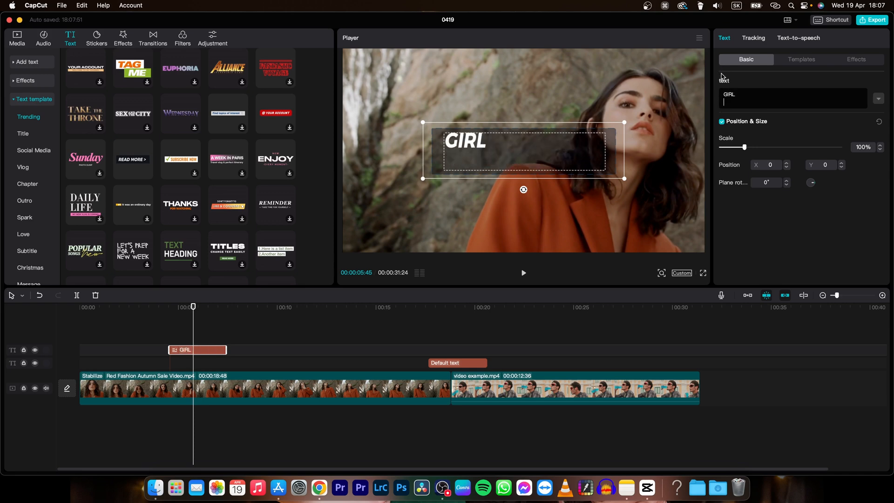
key(BackSpace)
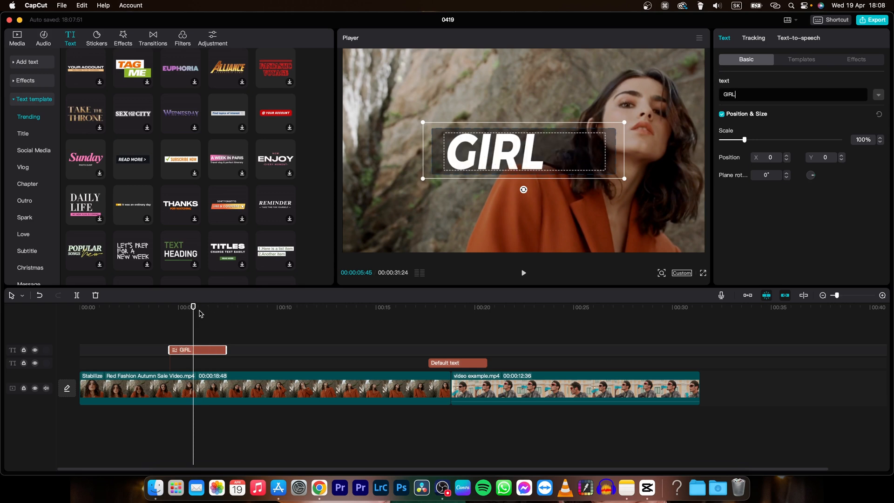
drag(194, 308, 146, 318)
key(space)
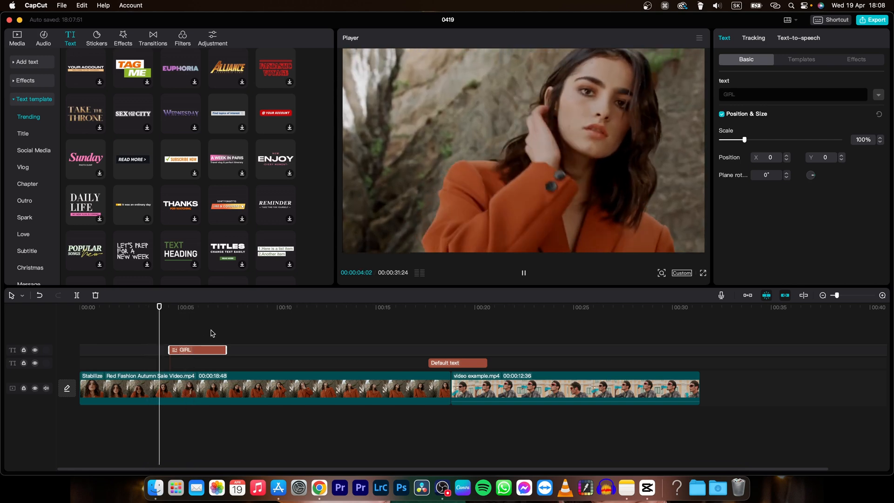
key(space)
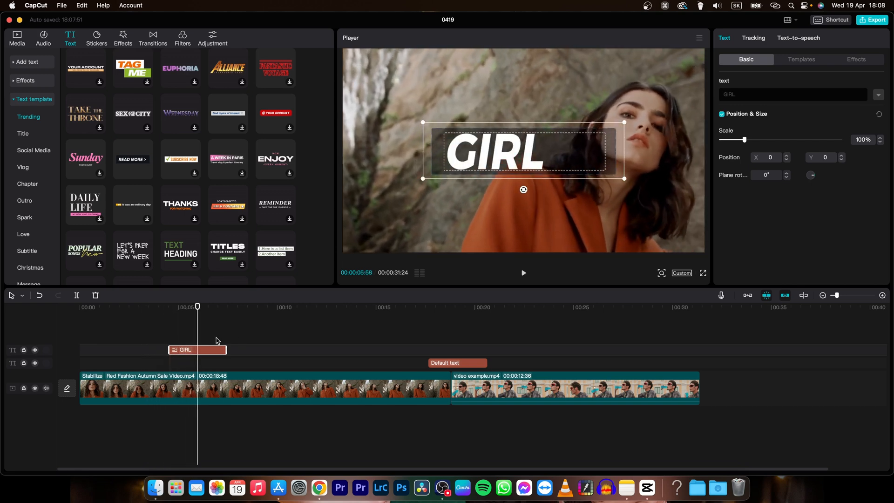
Delete the GIRL text template from the timeline
right_click(213, 352)
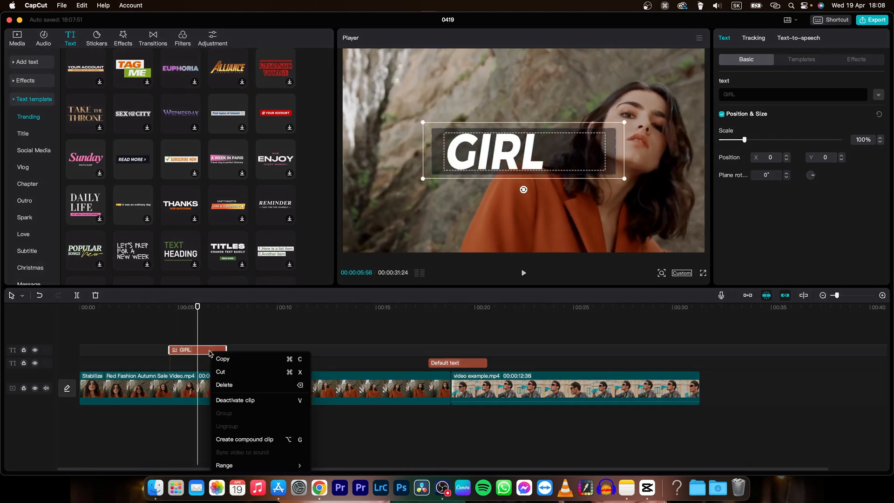
click(235, 383)
Move the default text above the video example clip to about 20 to 23 seconds and place the playhead at 00:00:20:31
drag(443, 307, 451, 308)
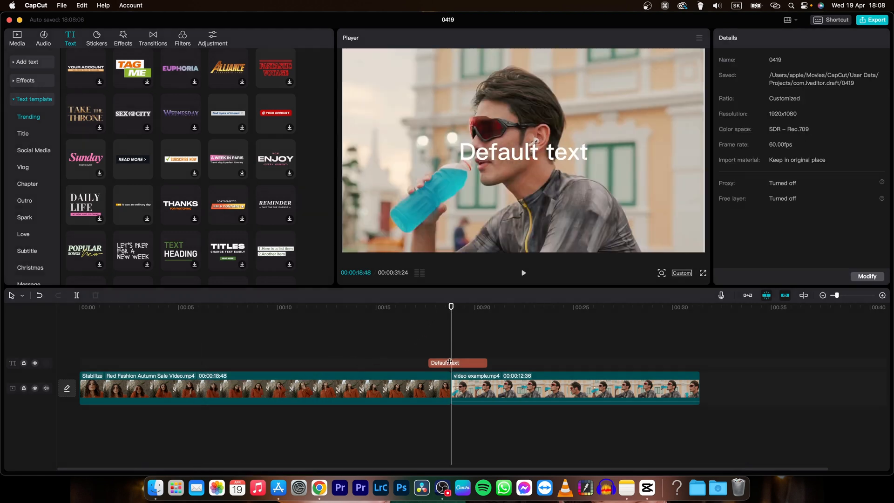
drag(451, 362, 496, 362)
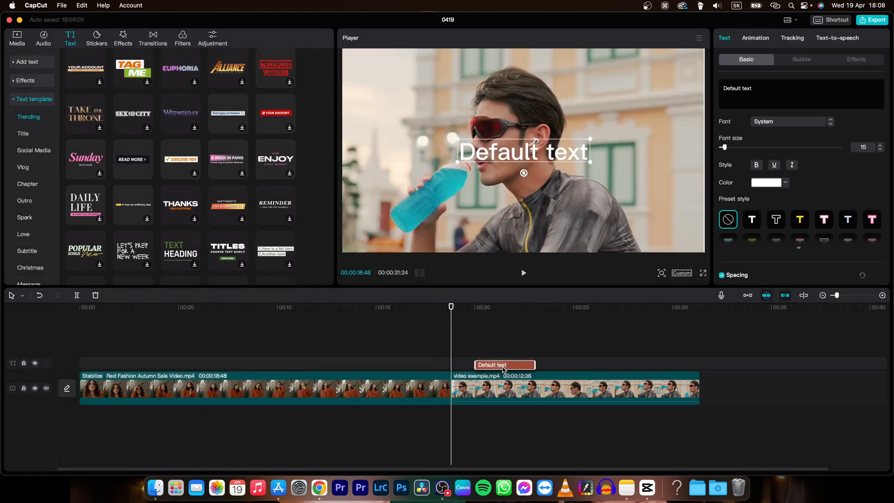
click(470, 313)
drag(467, 311, 484, 308)
Replace the default text's wording with SPORT
drag(760, 90, 720, 87)
text(SPORT)
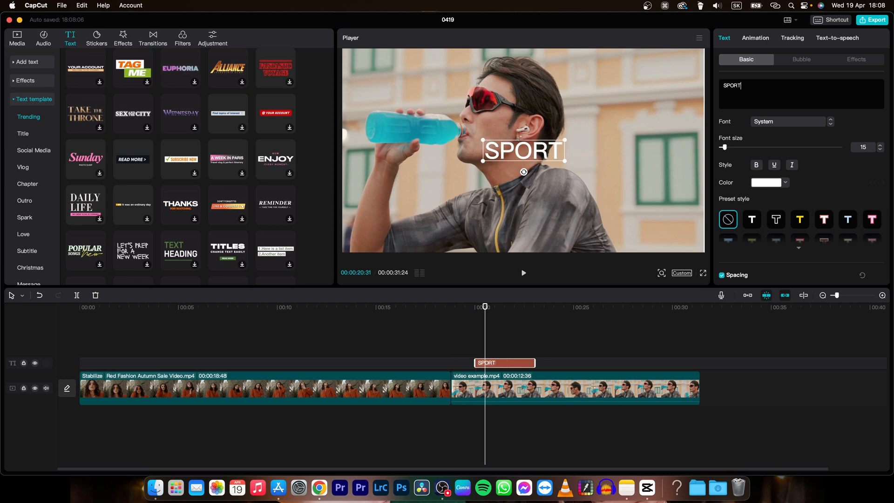
key(Return)
key(BackSpace)
Change the SPORT text's font to sequel100wide-75
click(831, 124)
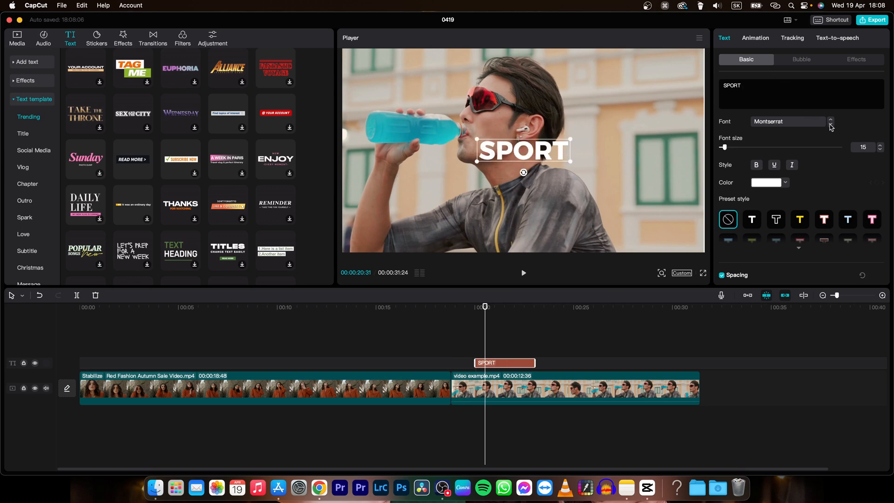
click(830, 124)
click(830, 124)
click(830, 124)
click(830, 124)
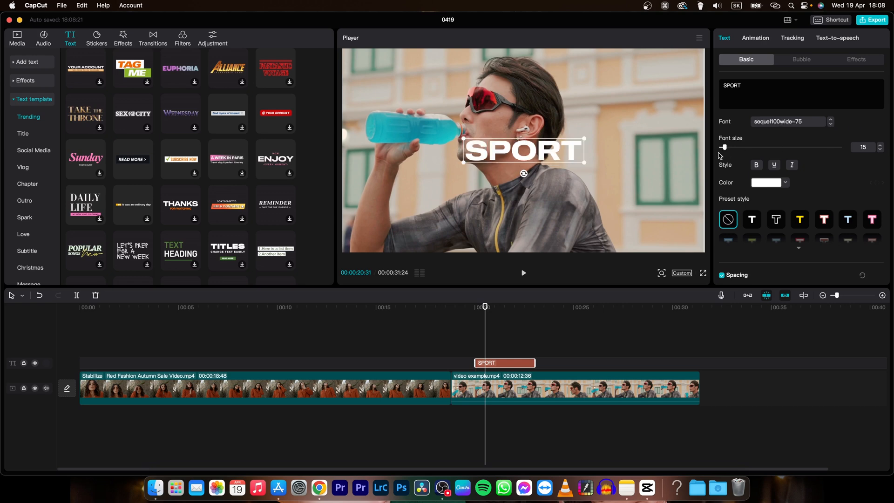
Set the SPORT text's font size to 19 and apply underline, italic and bold styling
mouse_move(725, 149)
mouse_down()
mouse_move(736, 149)
mouse_move(726, 149)
mouse_up()
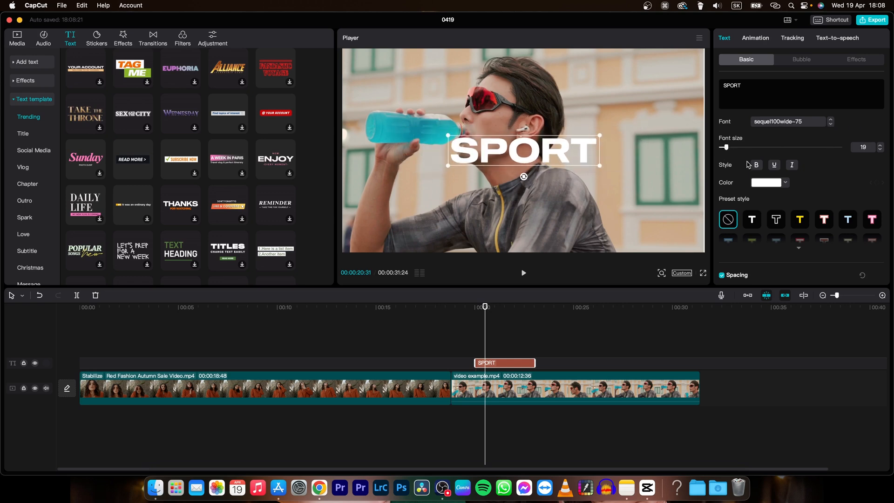
click(775, 165)
click(793, 165)
click(757, 165)
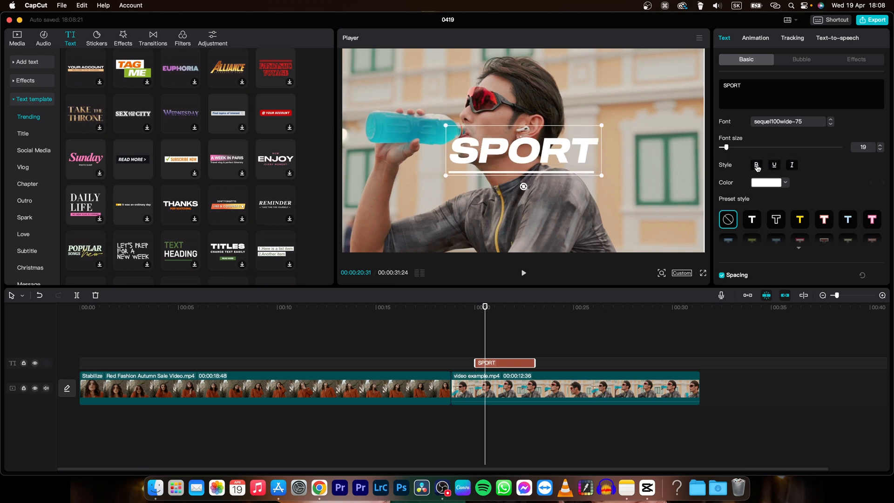
Try red and green as the SPORT text's color and settle on cyan
click(786, 183)
click(787, 299)
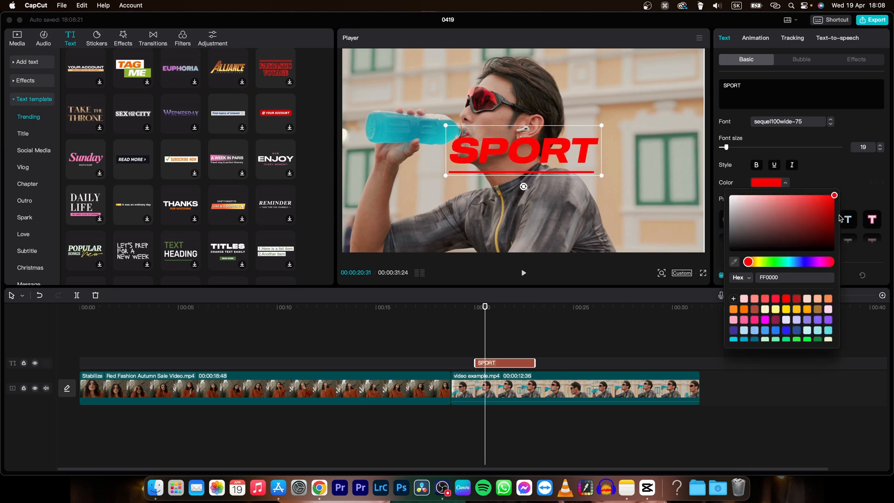
click(774, 262)
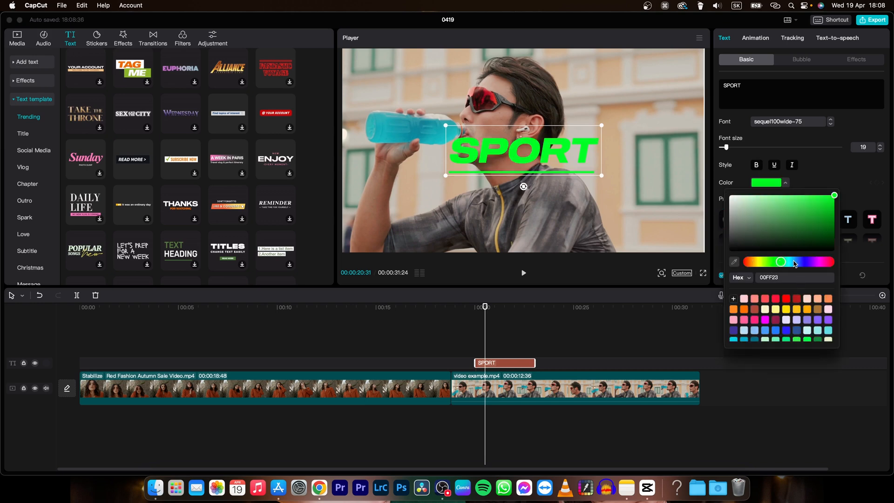
click(794, 263)
click(849, 175)
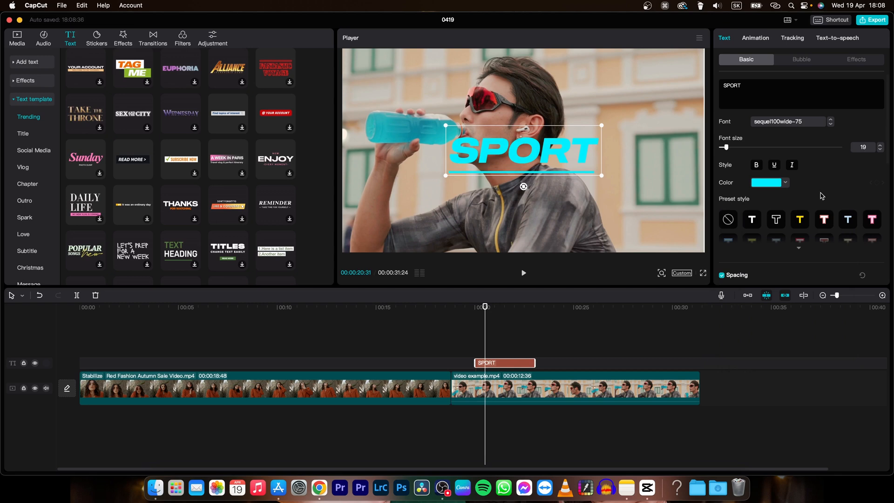
Try several preset styles on the SPORT text, including yellow ones, and settle on black lettering with a white background
click(800, 249)
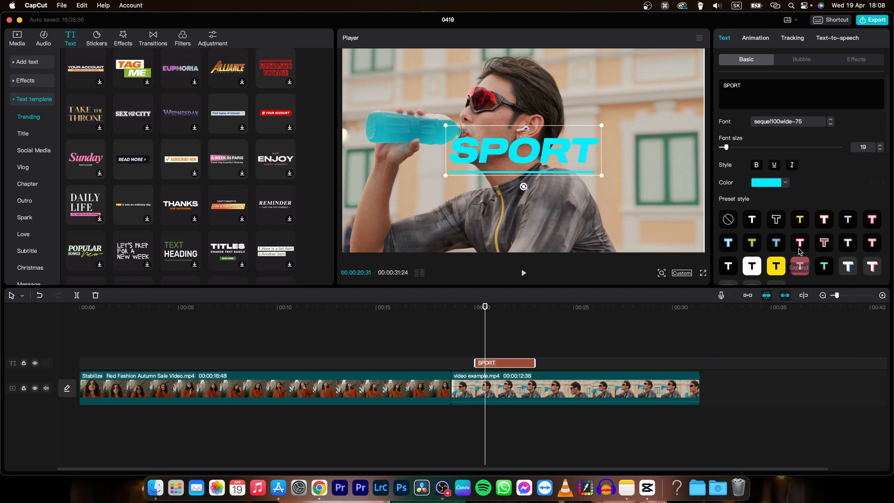
scroll(764, 242, down, 3)
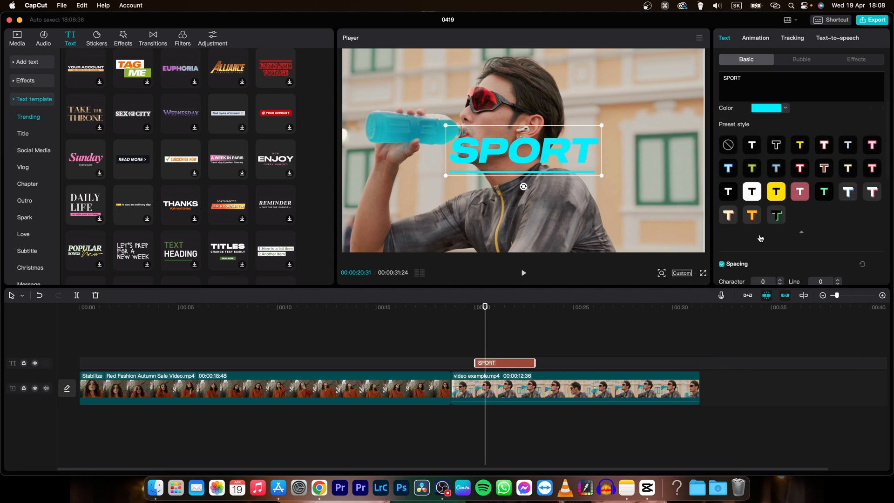
click(753, 145)
click(778, 145)
click(804, 146)
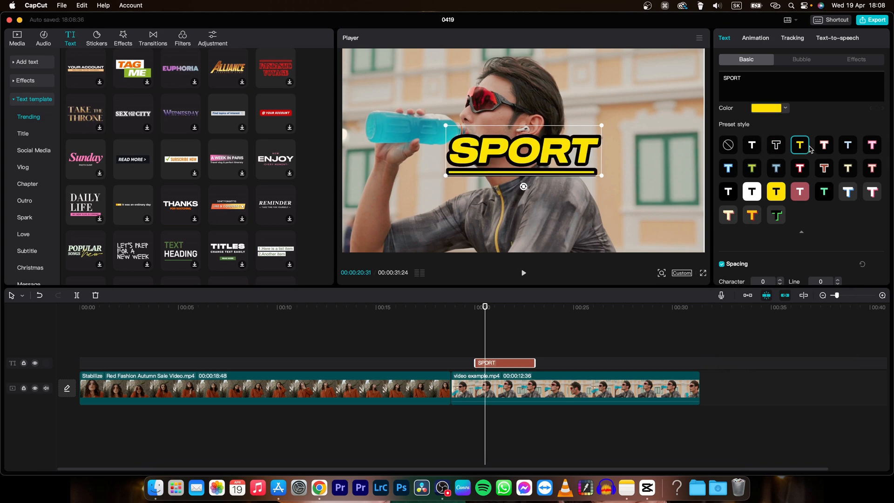
click(776, 194)
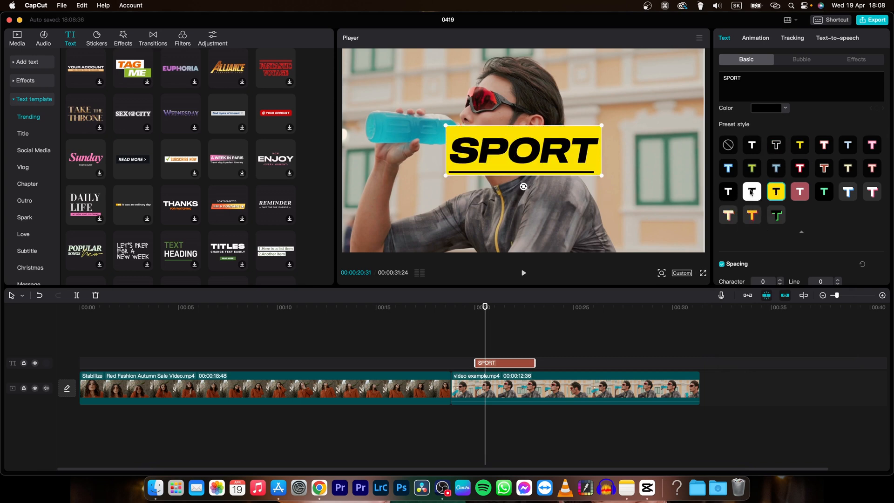
click(729, 168)
click(751, 191)
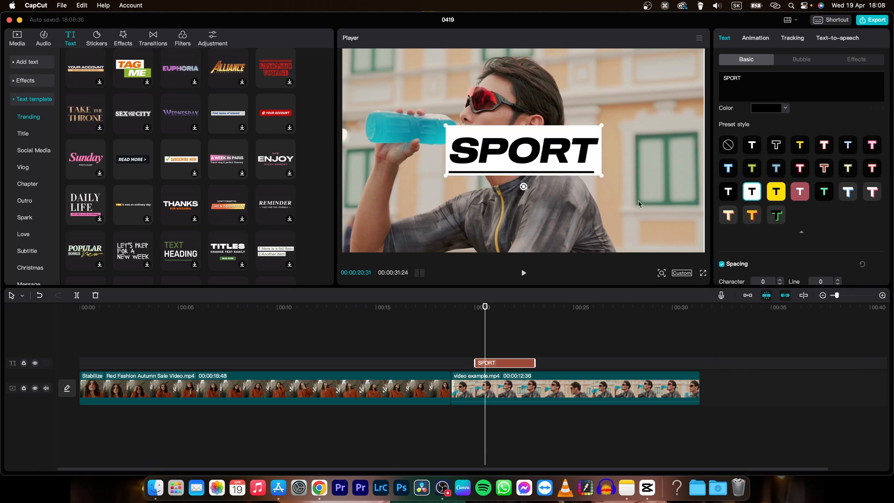
With the playhead at 00:00:20:02, try a glow on the SPORT text, switch it off and enable a shadow instead
click(536, 337)
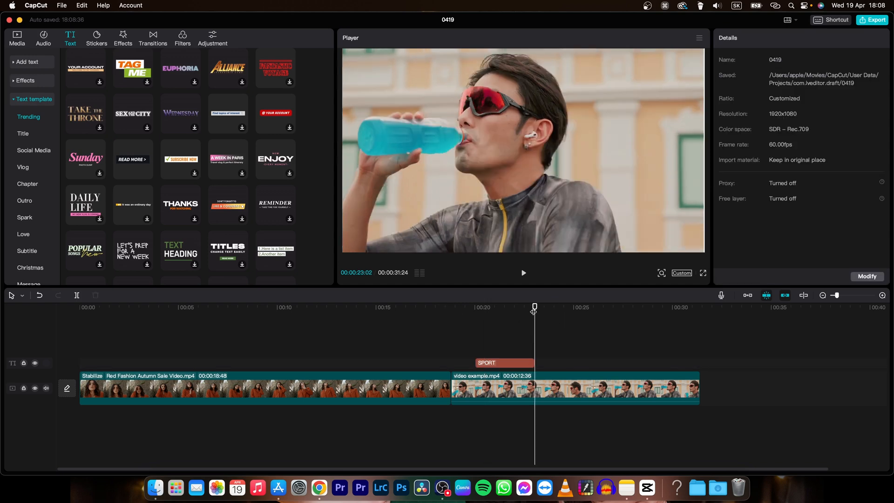
drag(534, 311, 476, 321)
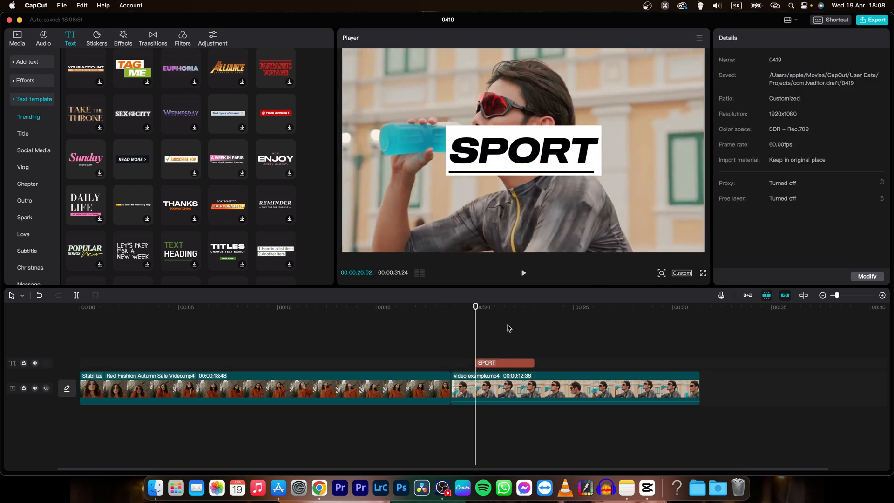
click(506, 363)
scroll(822, 217, down, 8)
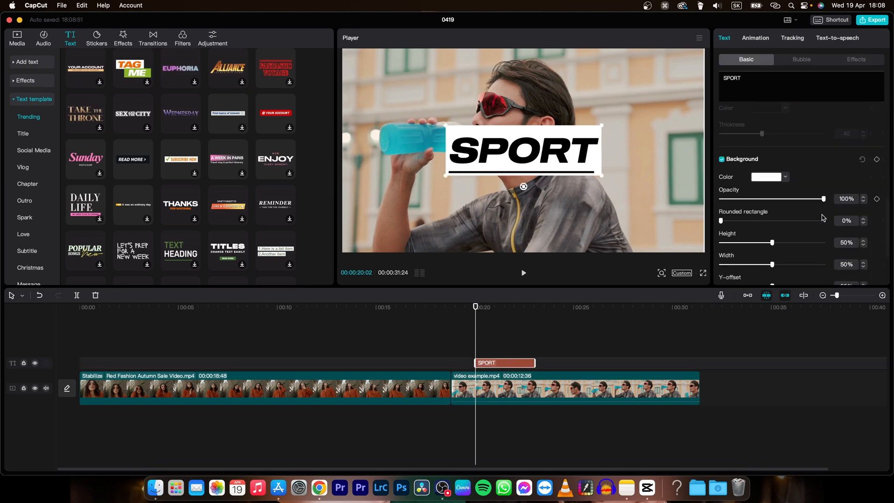
scroll(823, 217, down, 4)
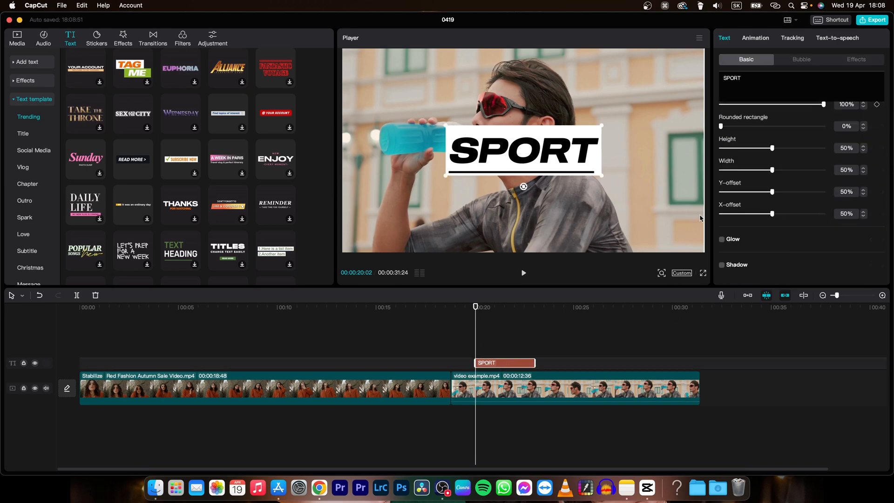
click(722, 240)
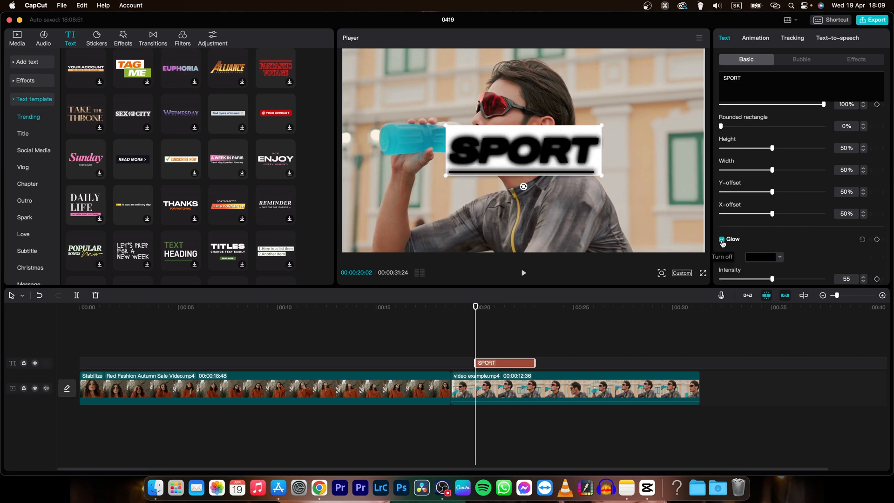
click(722, 239)
scroll(726, 261, down, 3)
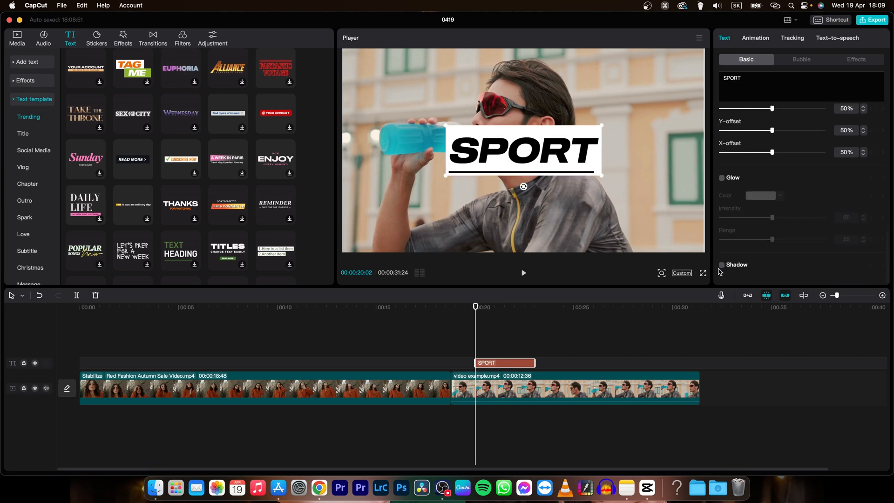
click(722, 265)
Scrub over the SPORT text, park the playhead just before it at 00:00:19:42 and delete the text
click(512, 328)
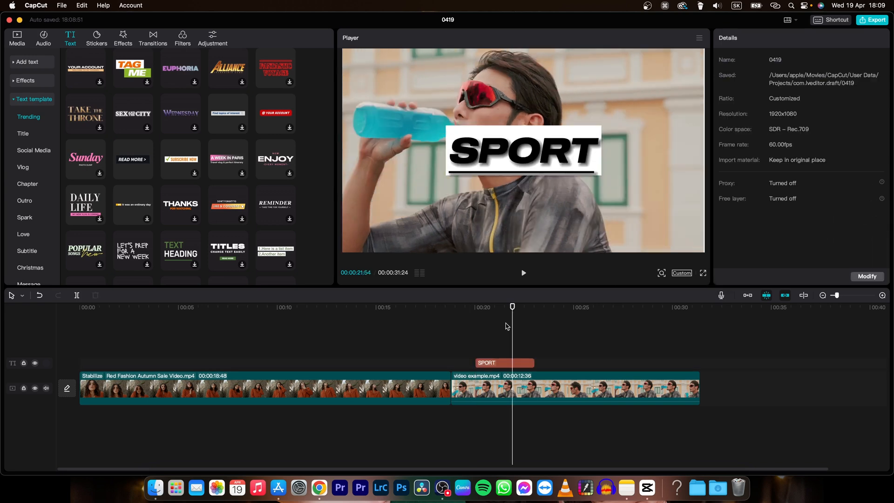
drag(477, 309, 469, 312)
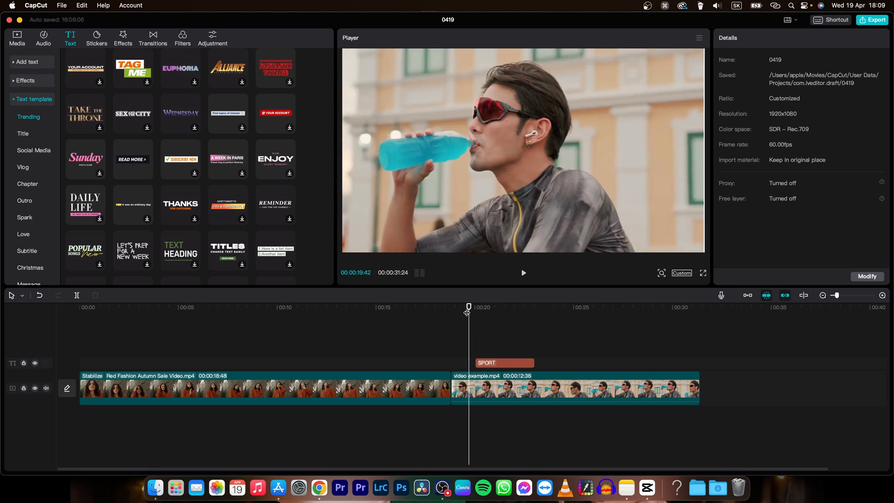
click(494, 363)
key(Delete)
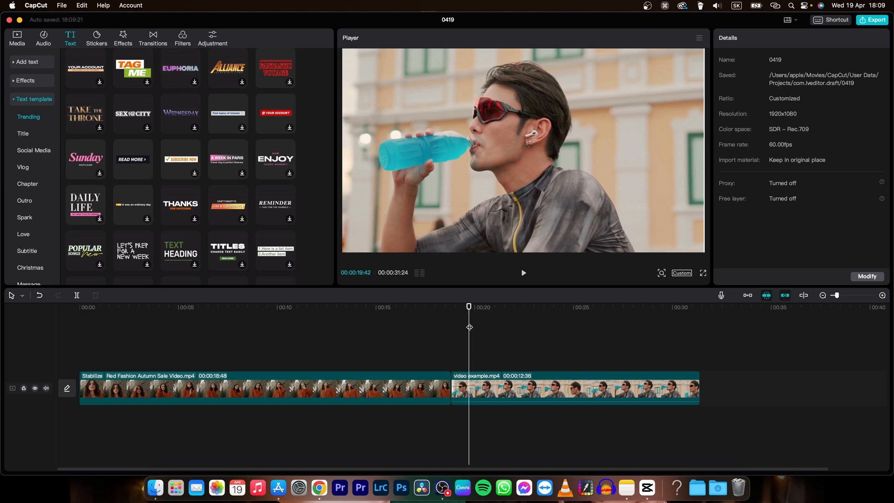
Shorten the Red Fashion Autumn Sale clip to 00:00:06:23 by trimming its end
drag(469, 346, 271, 362)
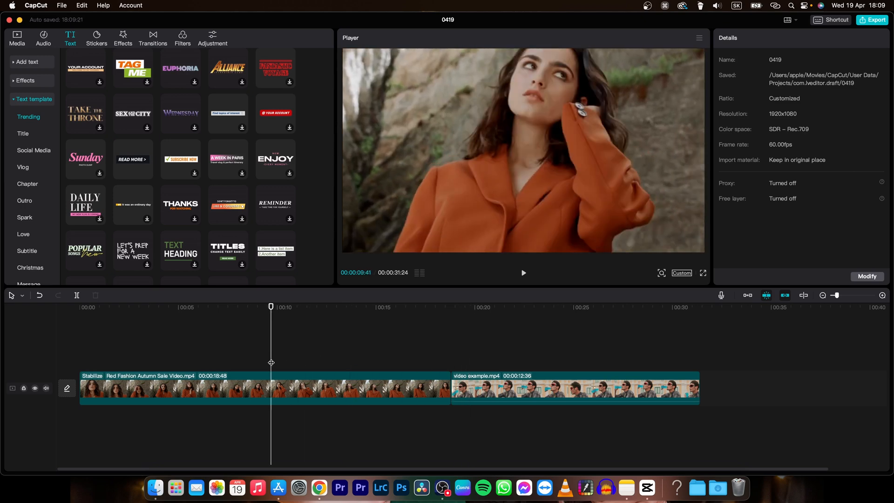
click(439, 388)
drag(451, 389, 205, 394)
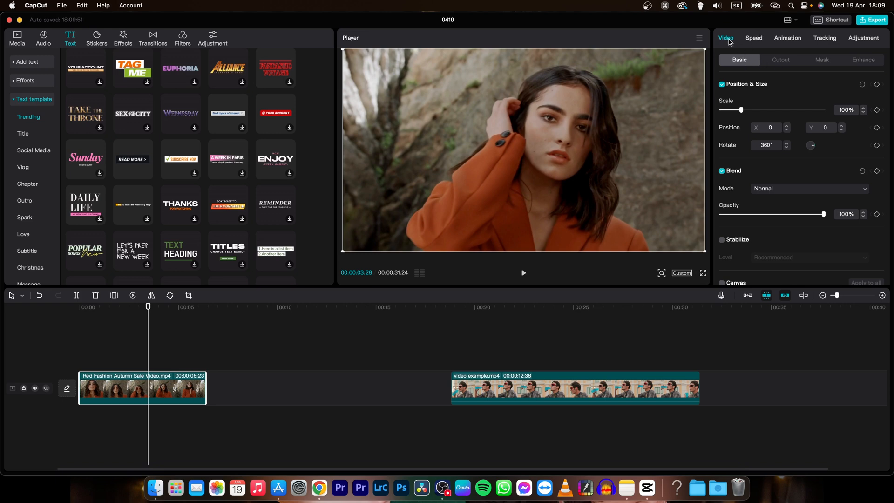
Apply Auto cutout to the Red Fashion Autumn Sale clip and play the result from the clip's start
click(778, 62)
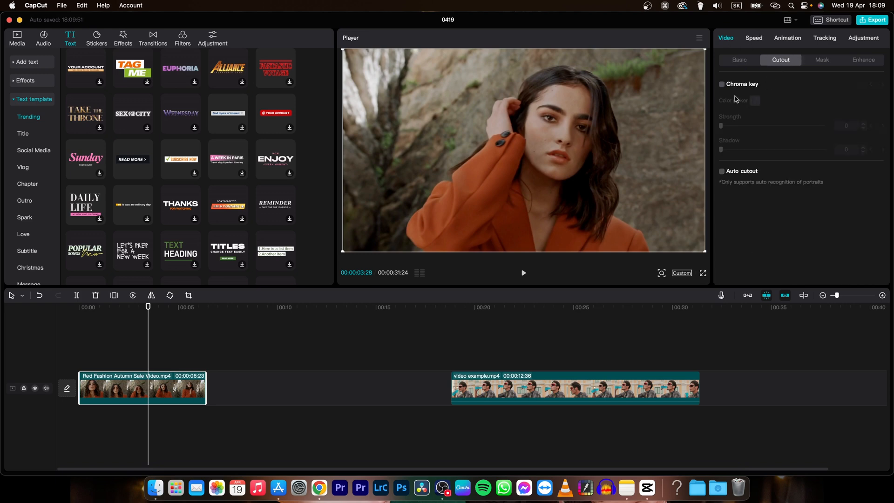
click(722, 172)
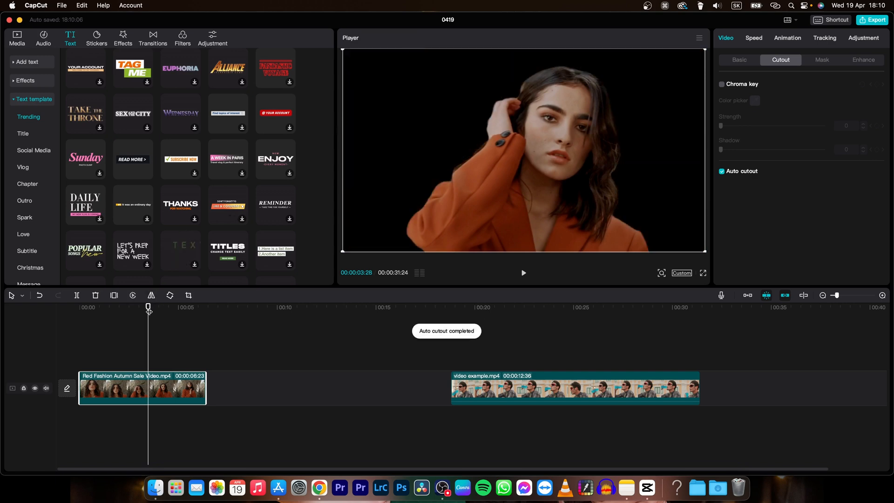
drag(148, 311, 79, 321)
key(space)
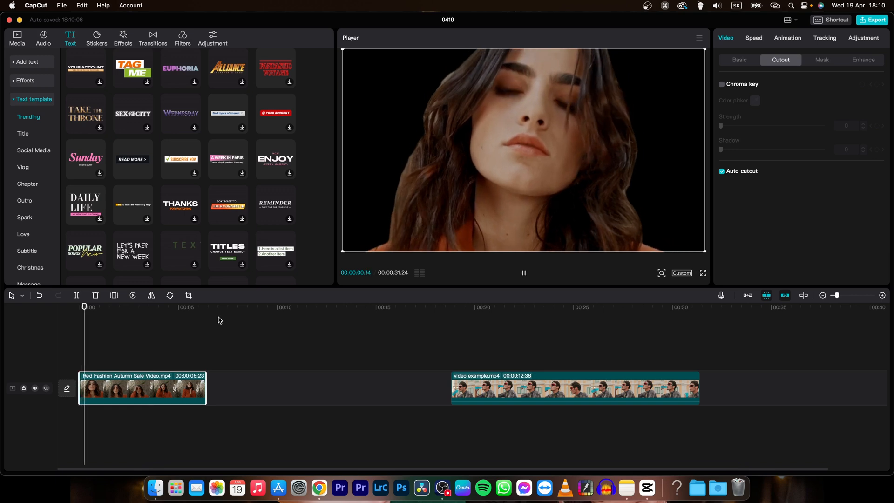
drag(202, 321, 79, 343)
key(space)
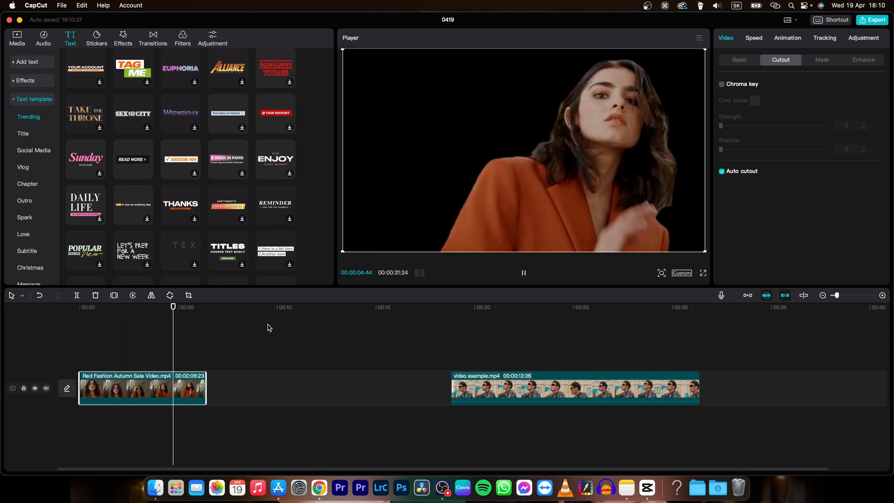
key(space)
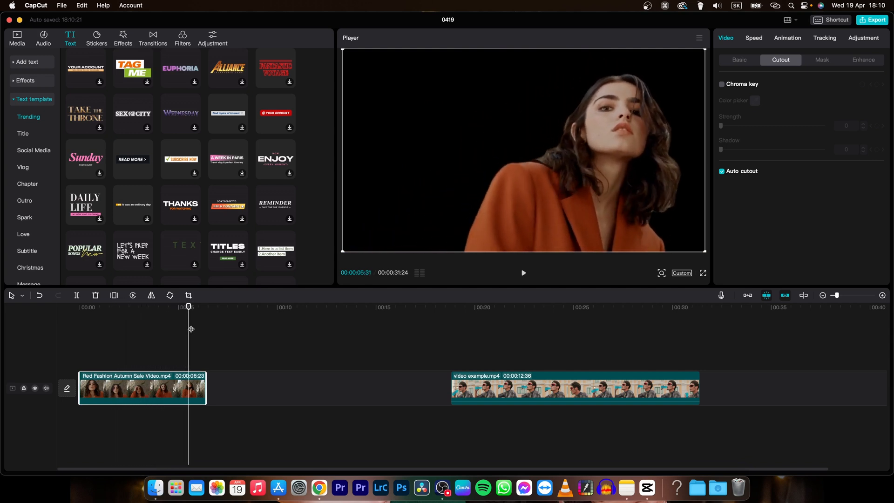
click(173, 329)
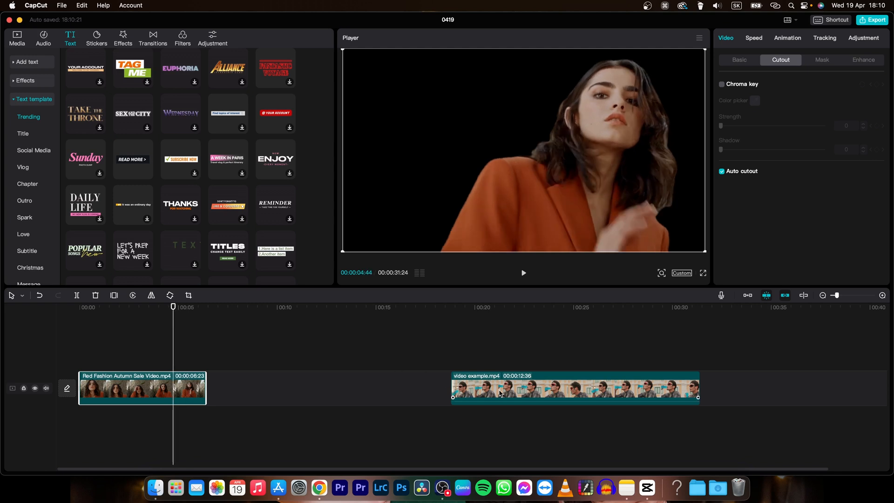
Move the video example clip to start at about 23 seconds and place man on green screen.mp4 in the gap at about 8 seconds
drag(499, 394, 593, 394)
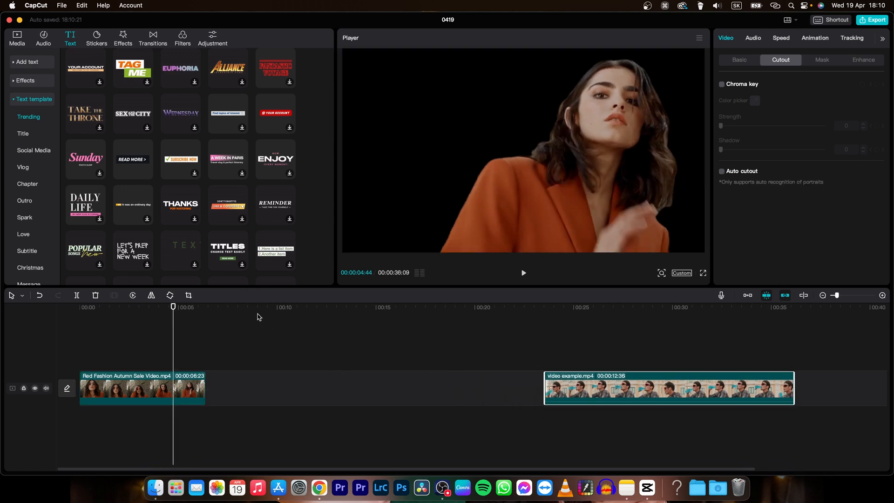
drag(254, 309, 230, 309)
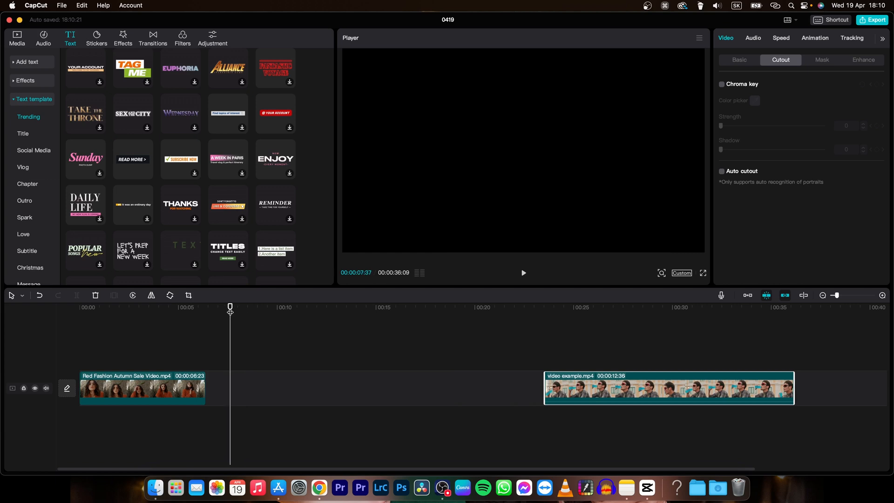
click(19, 38)
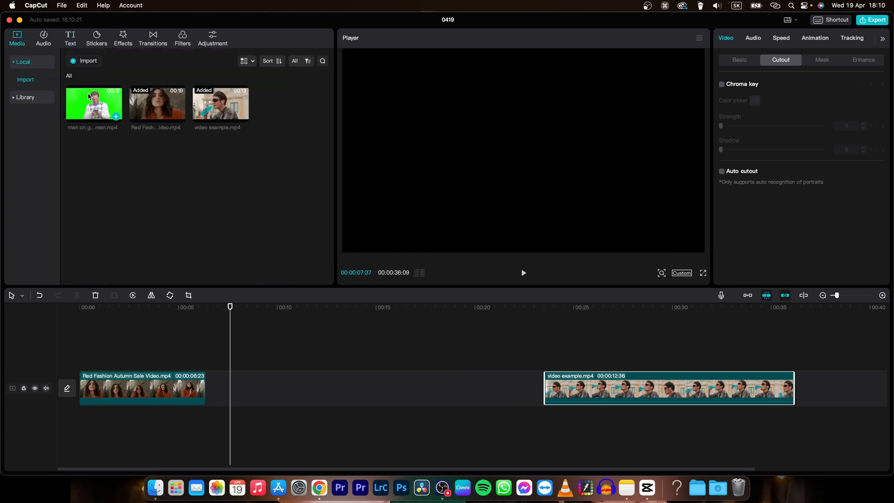
drag(98, 106, 242, 393)
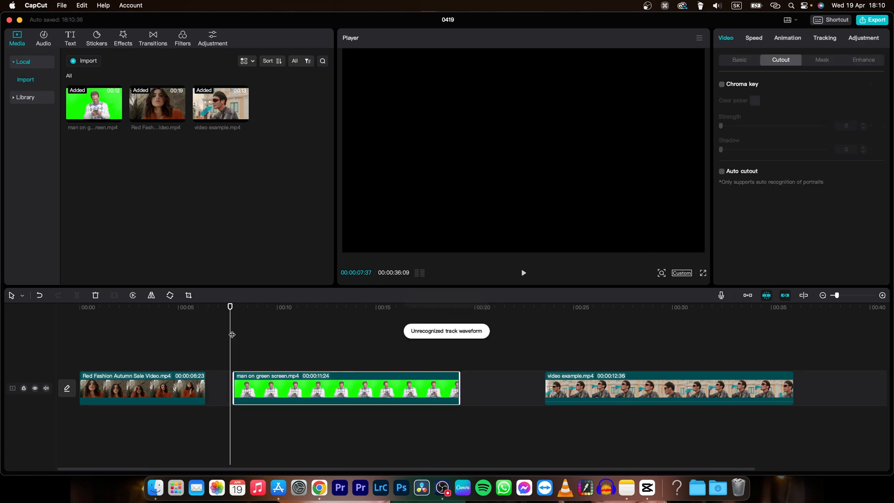
With the playhead at 00:00:09:53, enable Chroma key on the man on green screen clip and pick its green background as the key color
drag(230, 307, 275, 333)
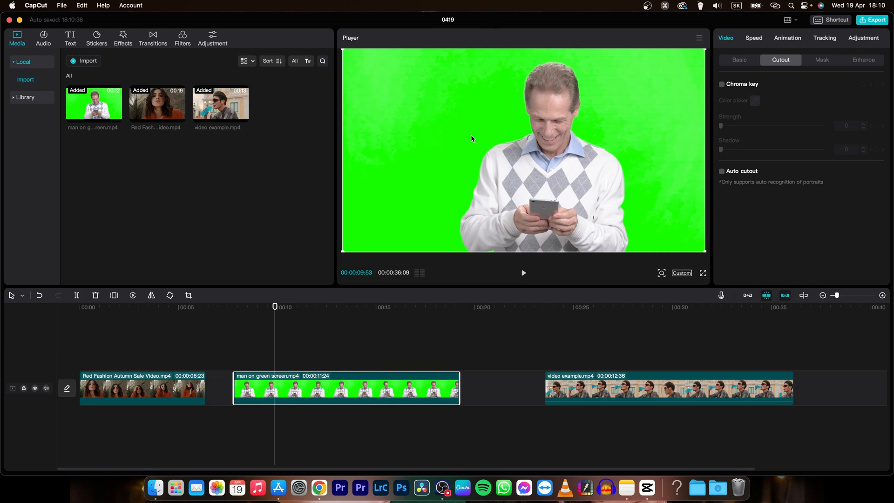
click(722, 85)
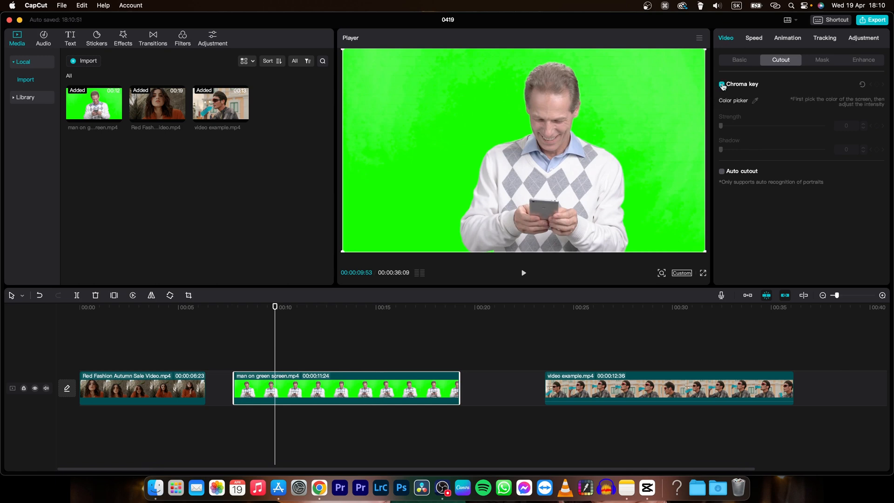
click(755, 101)
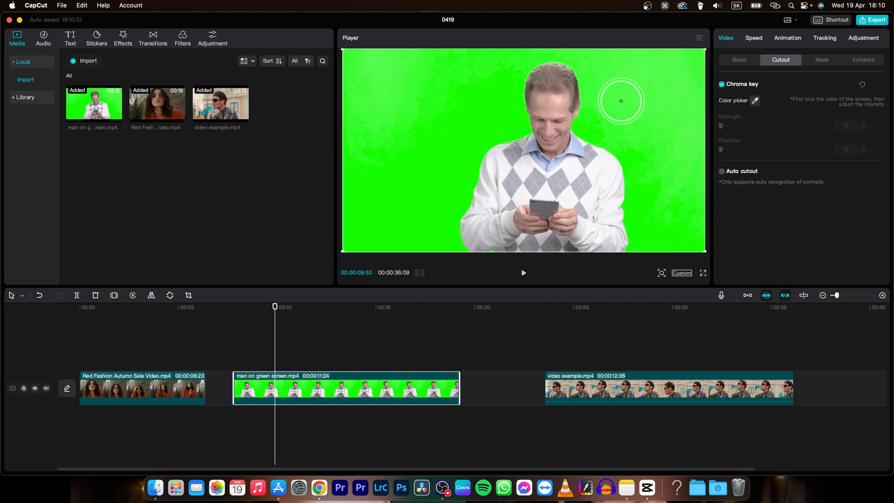
click(631, 96)
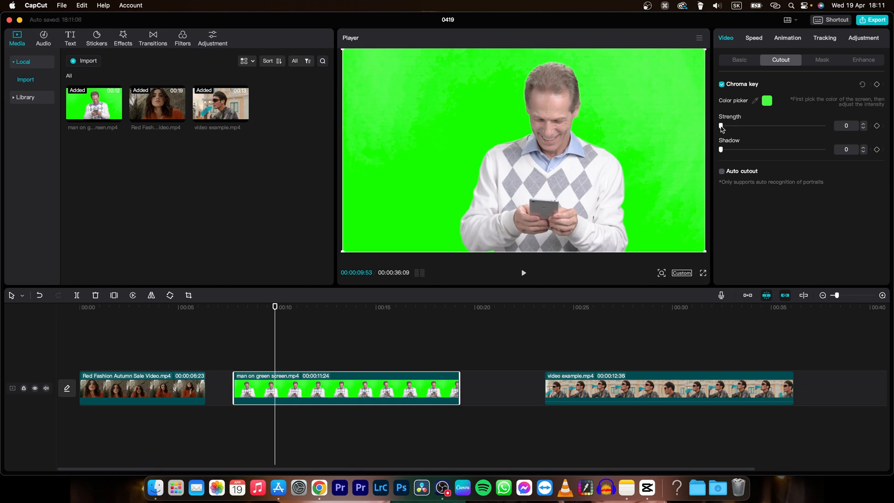
Set the Chroma key strength to 73 and inspect the cutout edges around the man's head in a magnified preview
drag(722, 127, 797, 126)
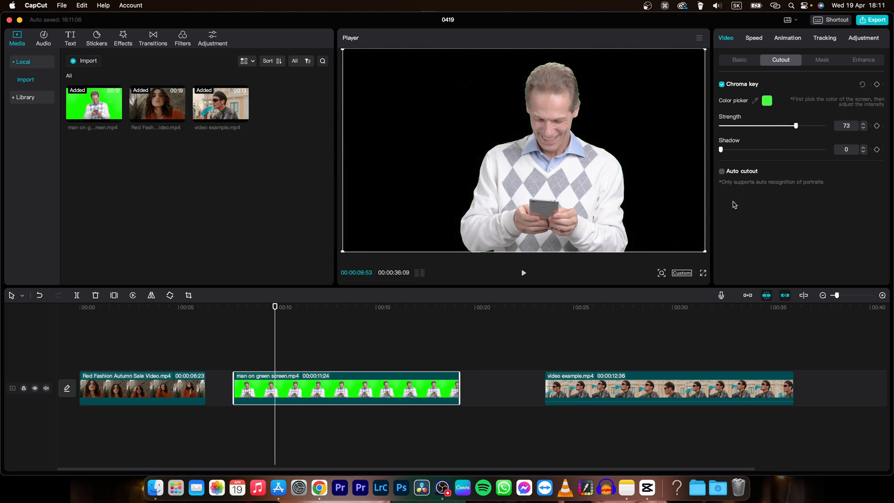
click(663, 273)
drag(645, 290, 686, 288)
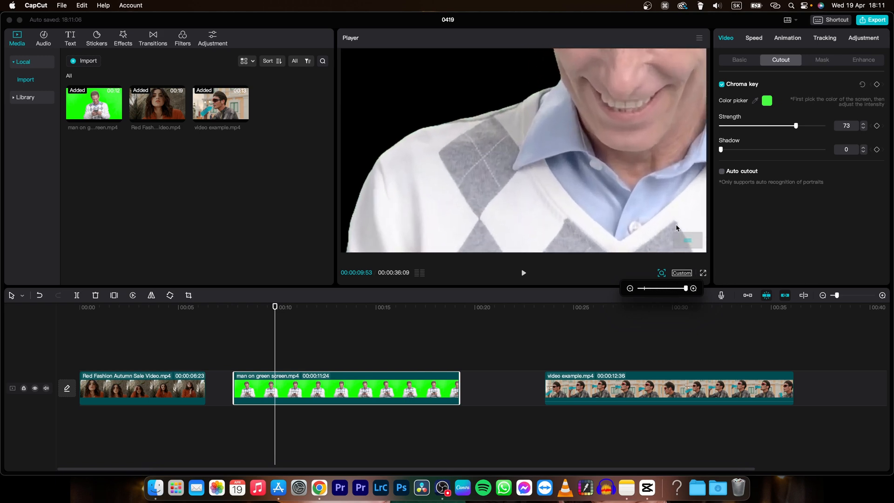
drag(685, 240, 683, 235)
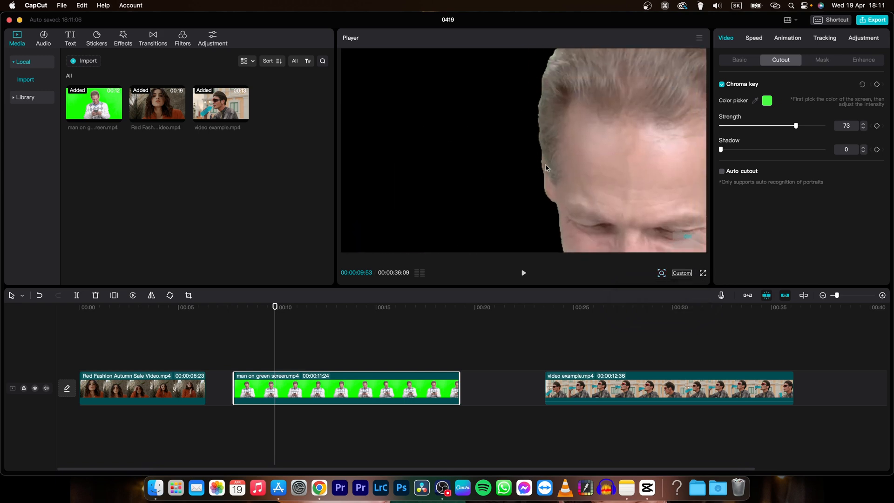
Raise the Chroma key strength to 99 and play the keyed clip in the full-frame preview
drag(796, 125, 823, 126)
click(662, 272)
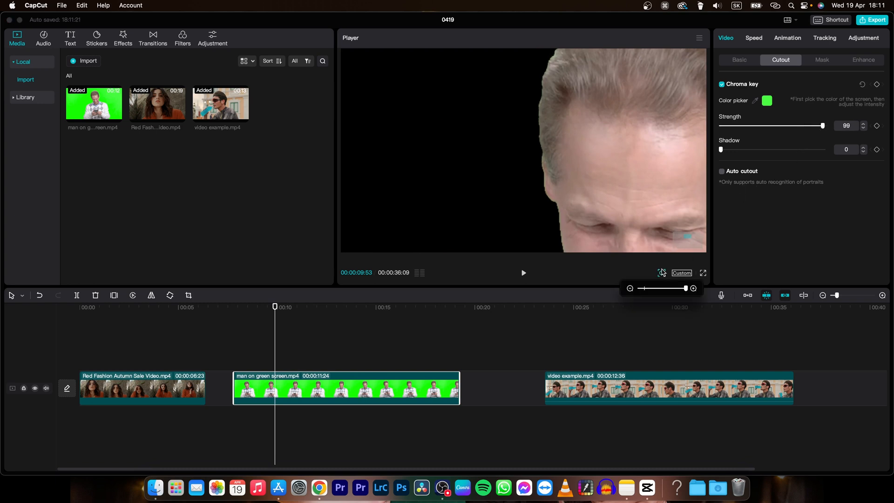
click(645, 289)
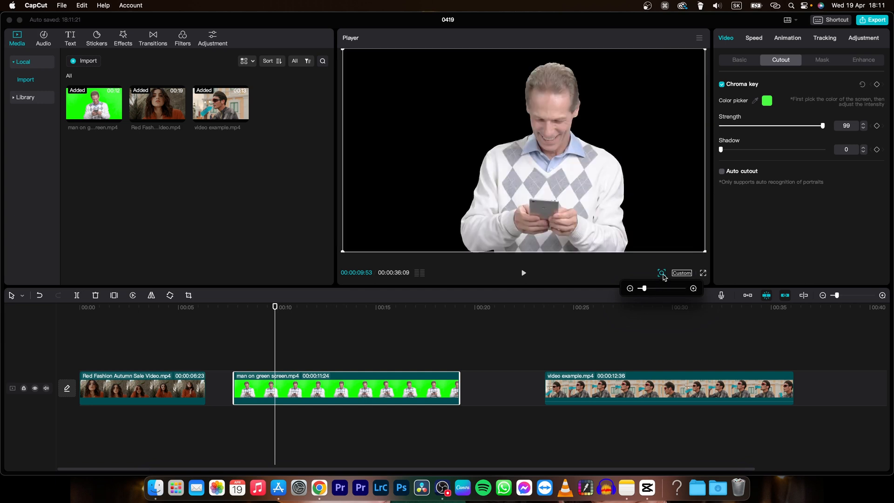
click(379, 349)
key(space)
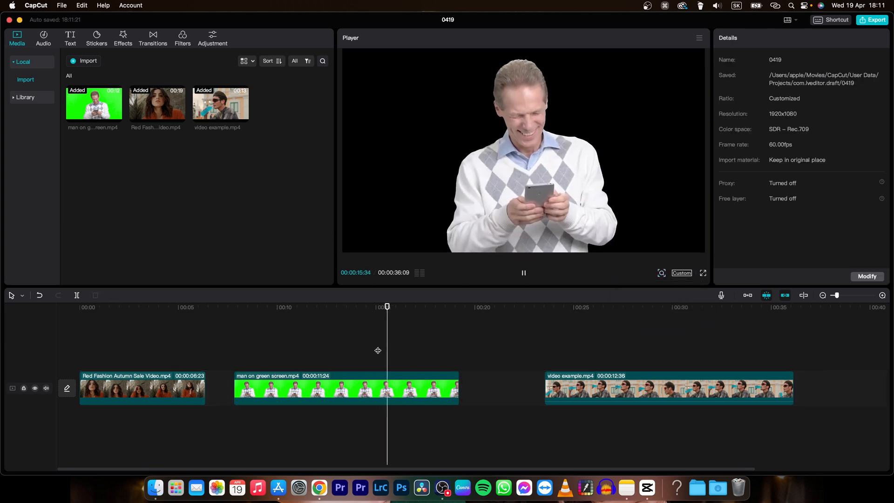
Scale down the man on green screen clip and place it in the lower-left corner of the video frame
click(394, 386)
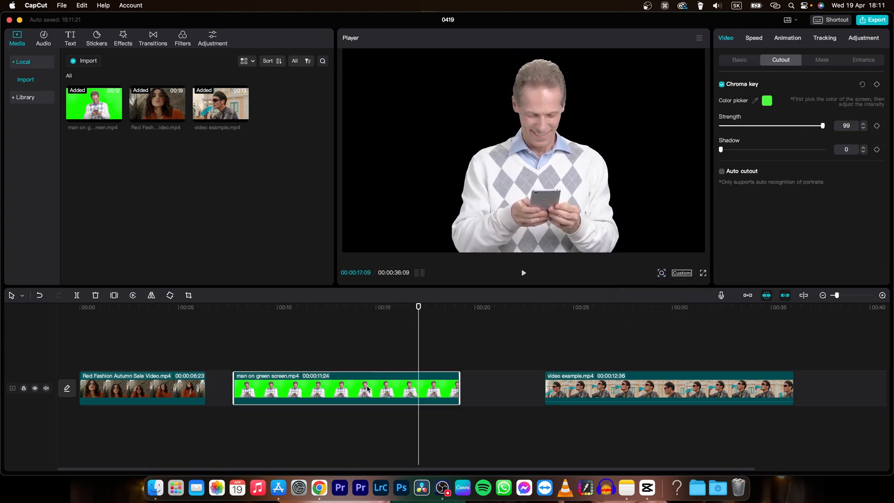
drag(343, 254, 419, 205)
drag(532, 167, 403, 223)
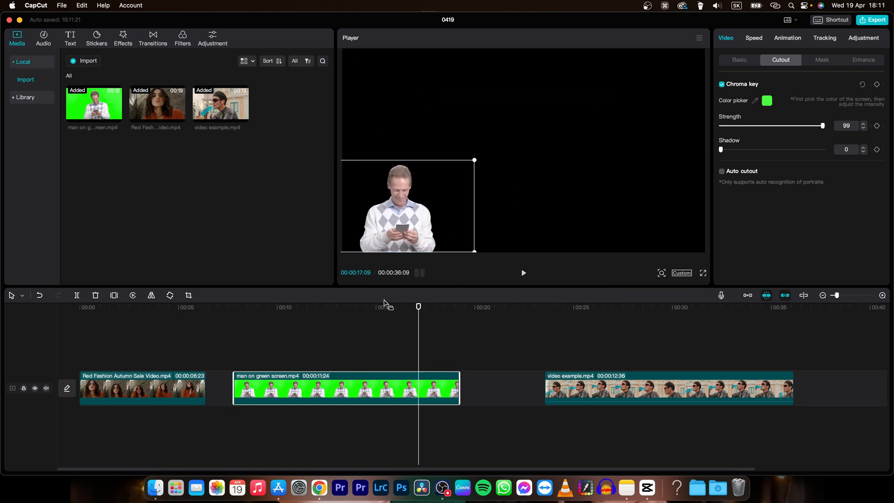
Place the man on green screen clip on a track above the video example clip, aligning their starts, and play the composite
drag(321, 390, 631, 355)
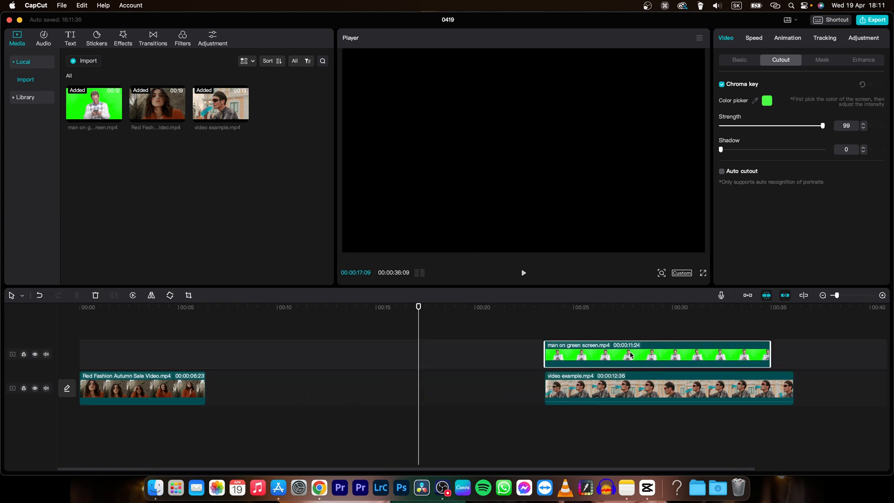
click(552, 318)
click(565, 317)
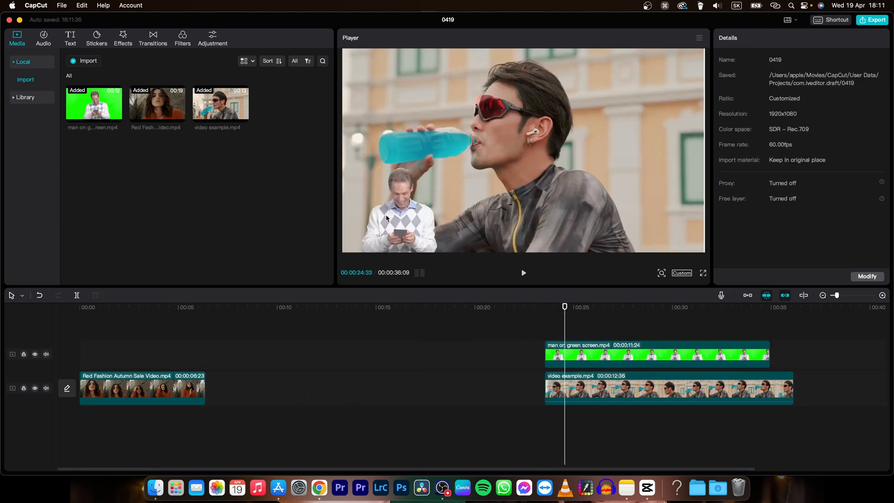
key(space)
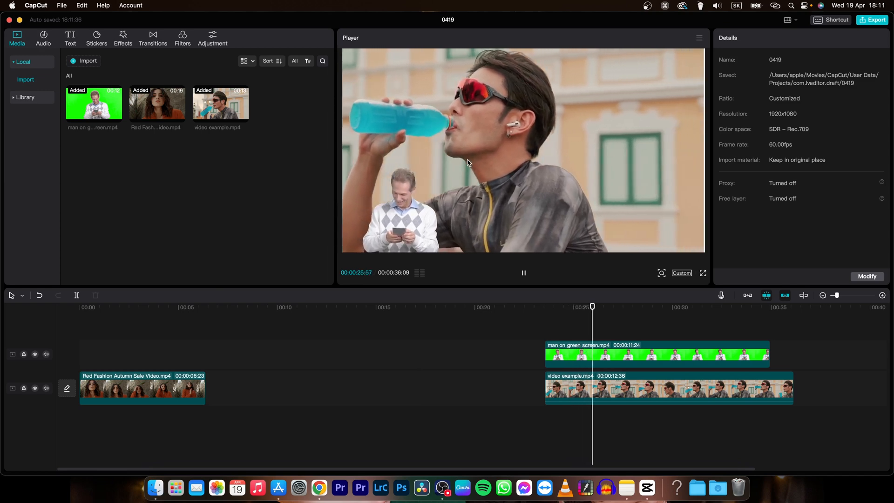
key(space)
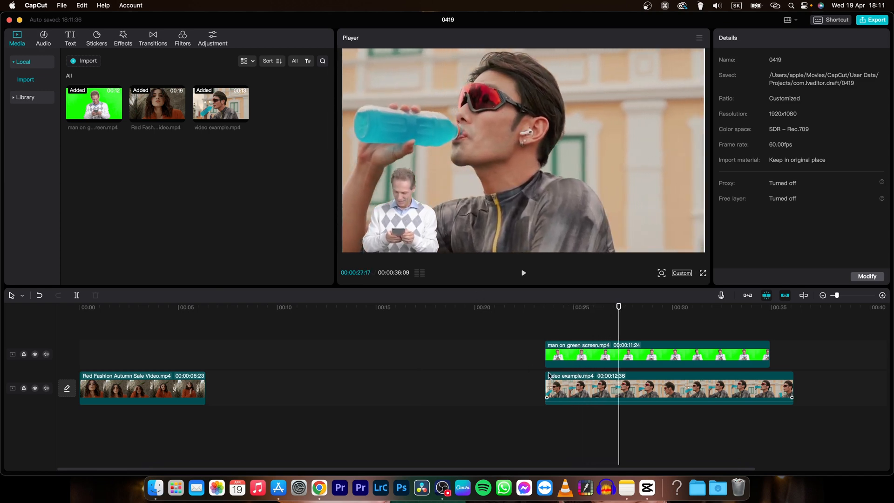
Delete the man on green screen overlay and move the video example clip directly after the Red Fashion Autumn Sale clip
drag(503, 352, 280, 392)
click(272, 311)
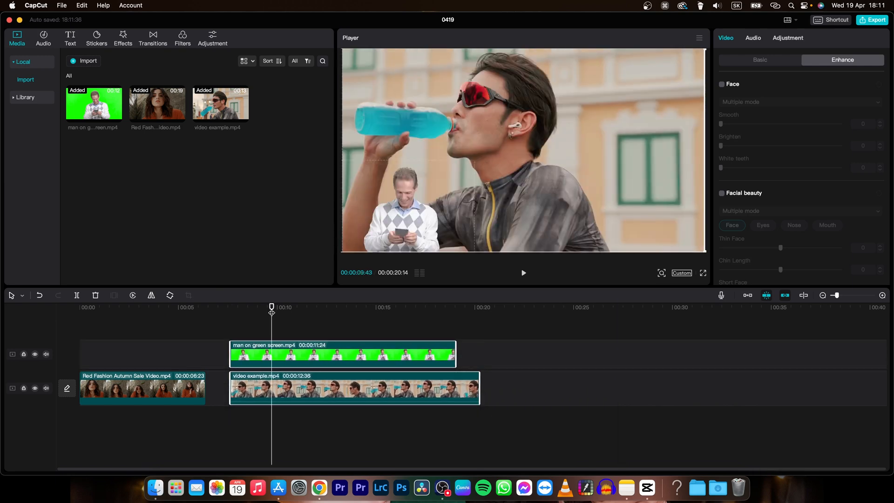
click(305, 335)
click(297, 352)
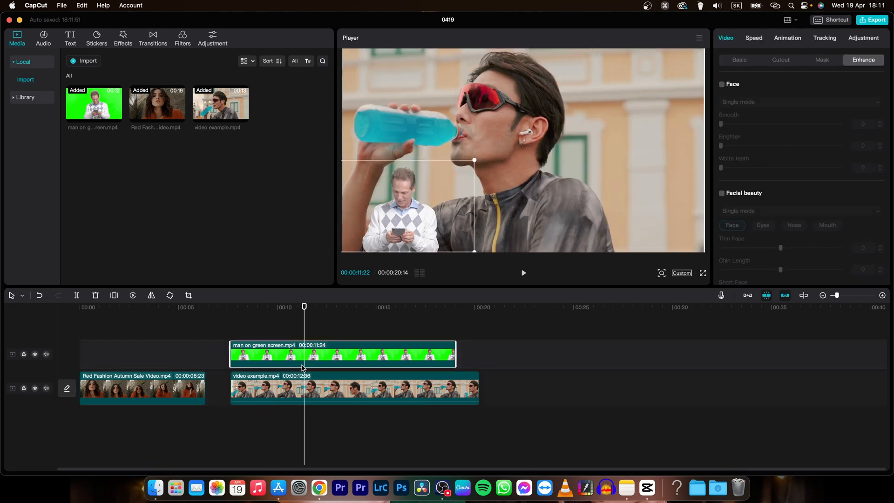
key(Delete)
drag(280, 391, 255, 390)
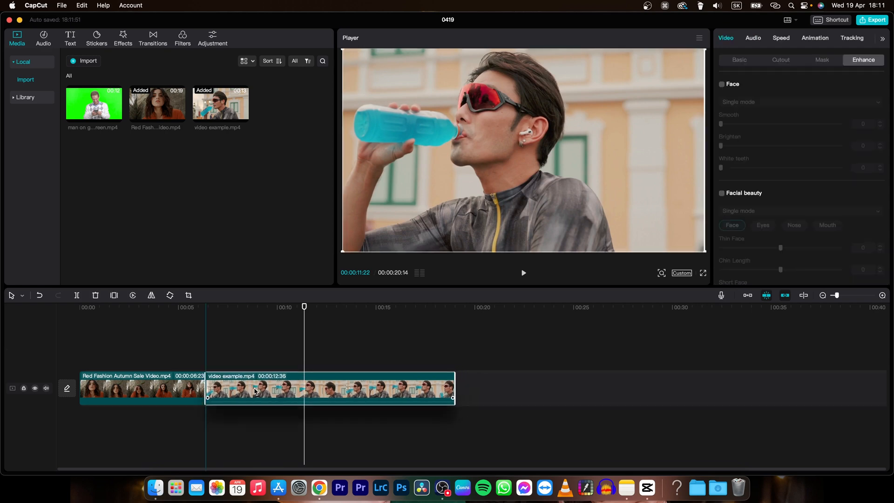
Delete the Red Fashion Autumn Sale clip from the timeline
drag(304, 313, 199, 347)
click(164, 396)
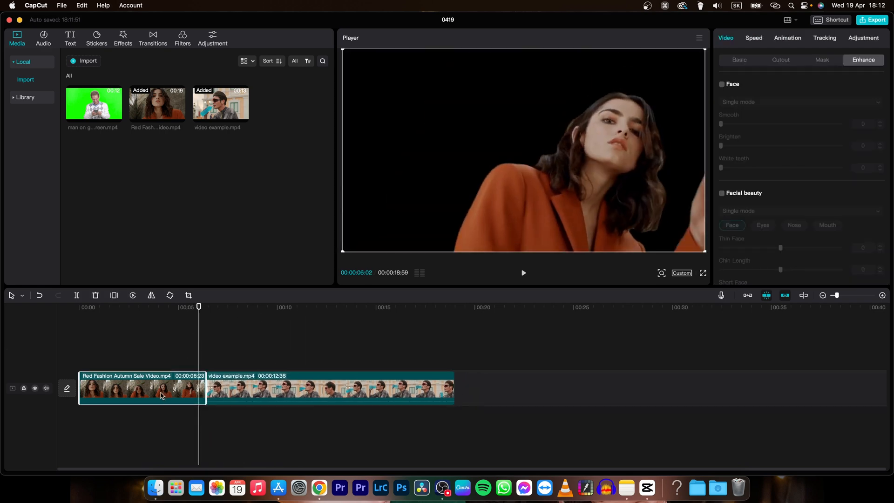
key(Delete)
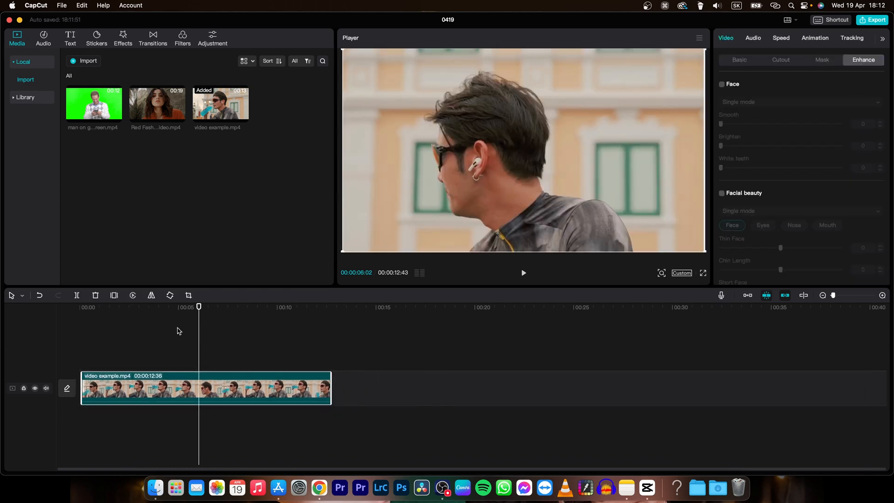
Open the voiceover recorder with the playhead at the timeline's start, set its volume to 173 and keep MacBook Pro Microphone as input
click(81, 354)
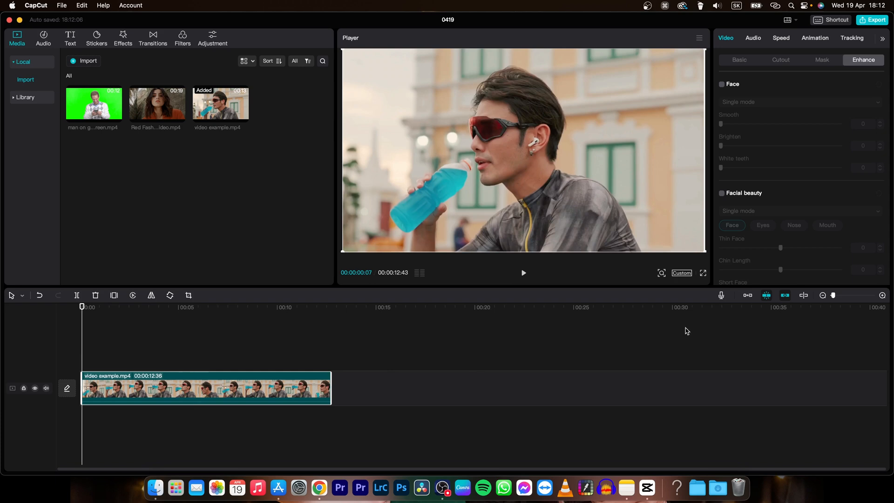
click(721, 296)
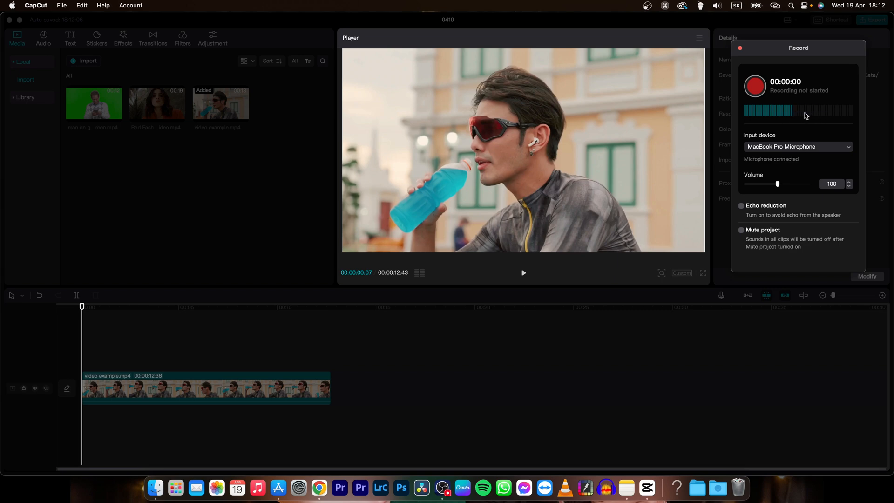
drag(778, 184, 800, 184)
click(787, 148)
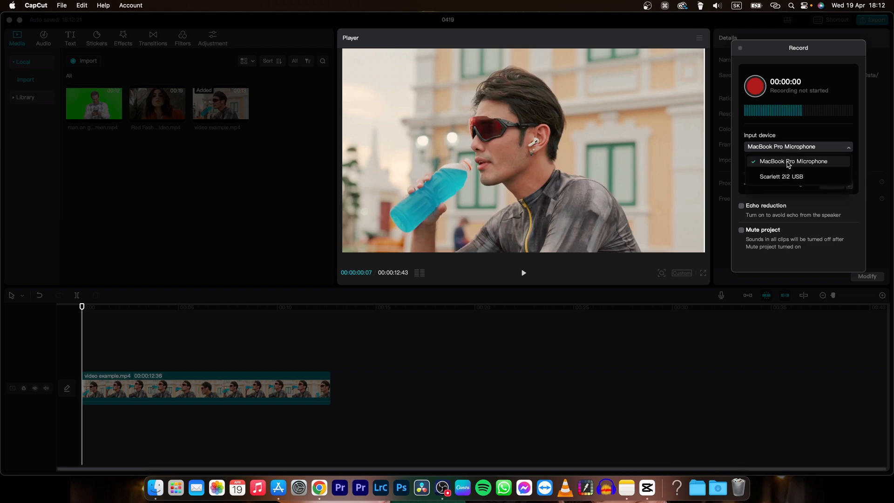
click(827, 150)
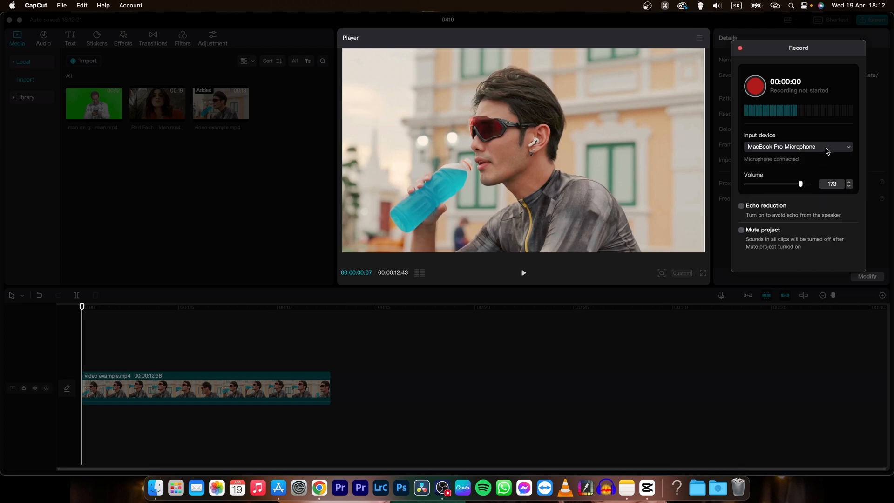
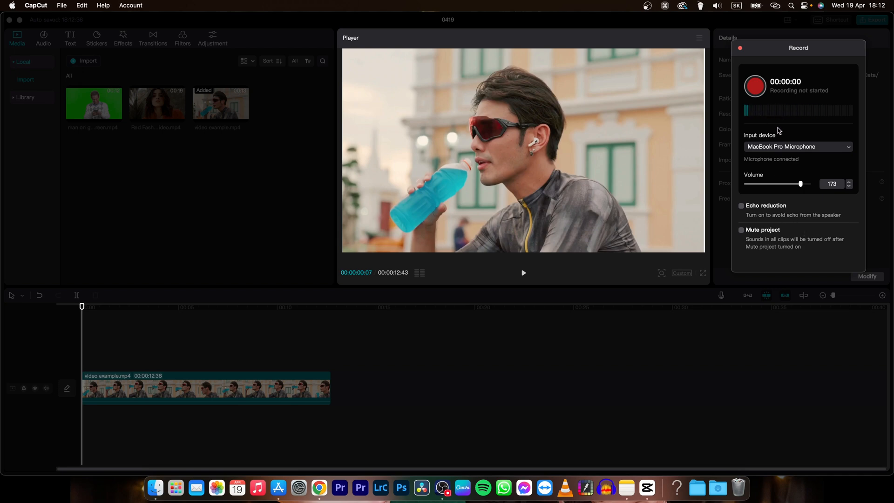
Enable Echo reduction and record a voiceover of about 10 seconds under the video example clip
click(742, 206)
click(755, 87)
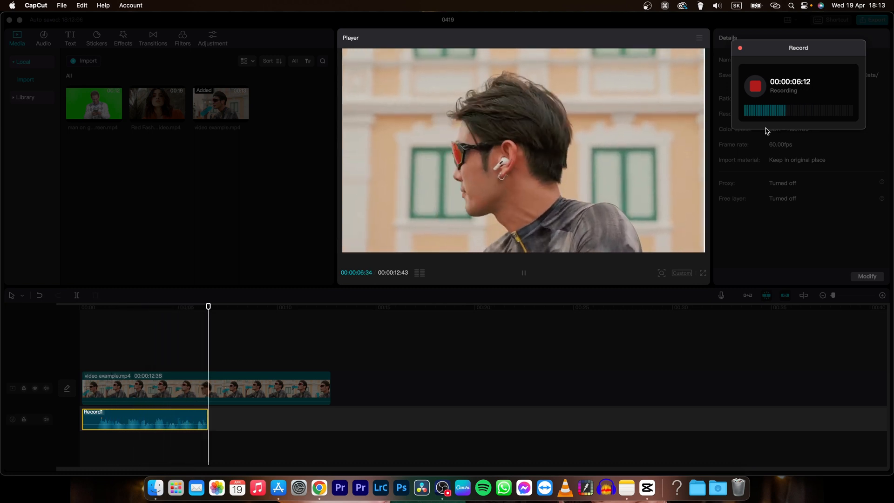
click(757, 93)
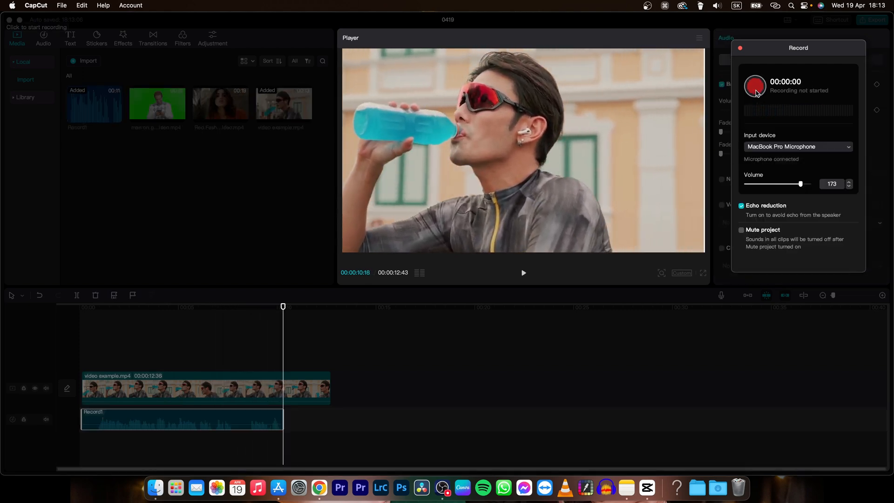
click(740, 48)
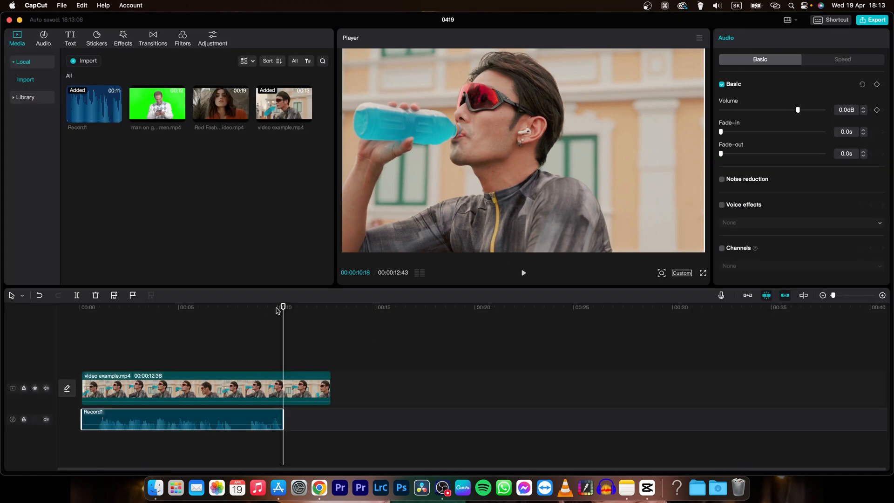
Play the recorded voiceover from near the beginning of the timeline
drag(282, 309, 95, 348)
key(space)
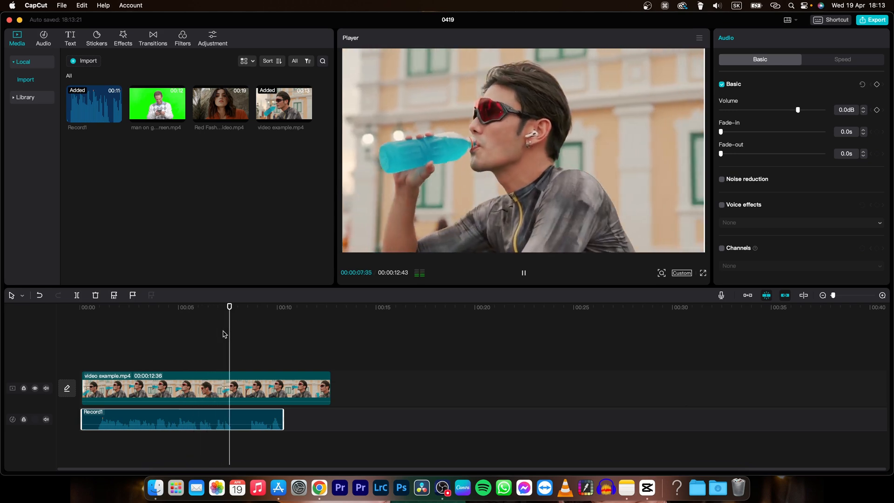
key(space)
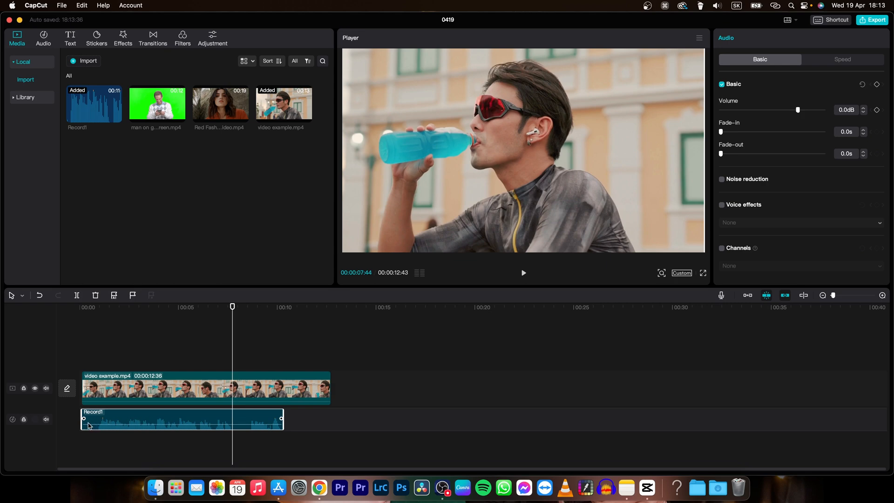
Trim about 0.8 seconds off the start of the Record1 clip, then add a 3.0 s fade-in and listen to it
drag(82, 426, 98, 428)
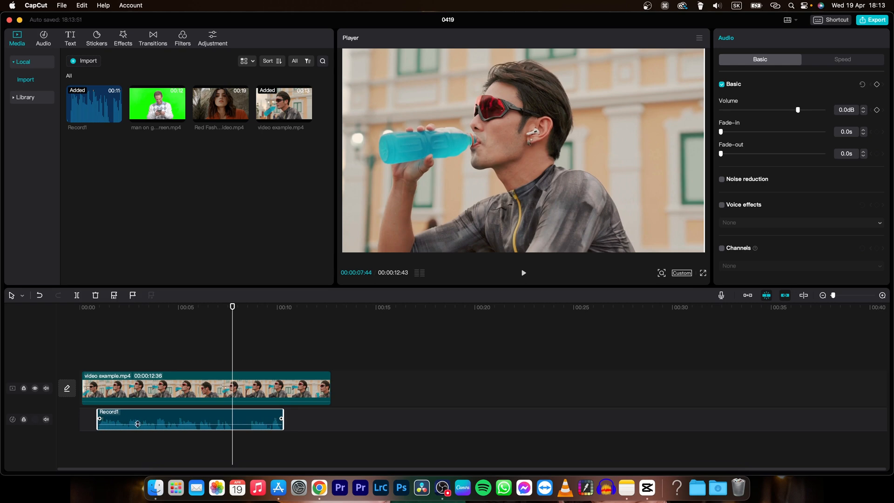
drag(100, 419, 159, 423)
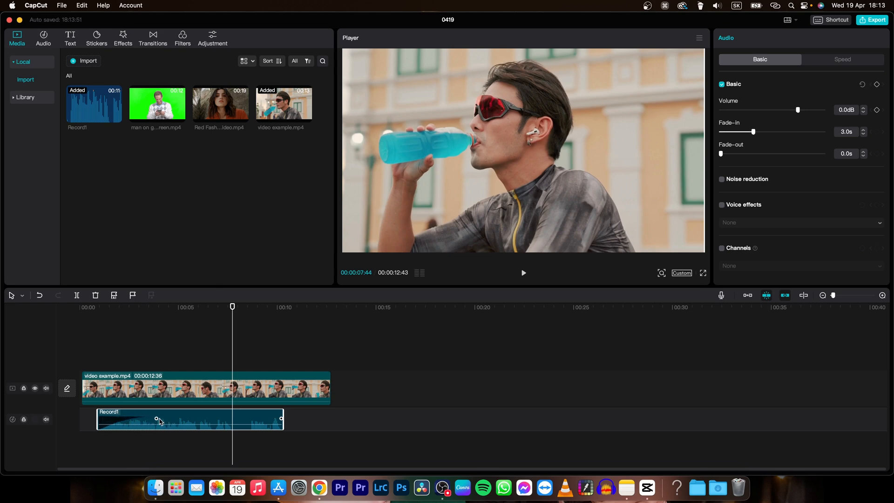
click(93, 308)
key(space)
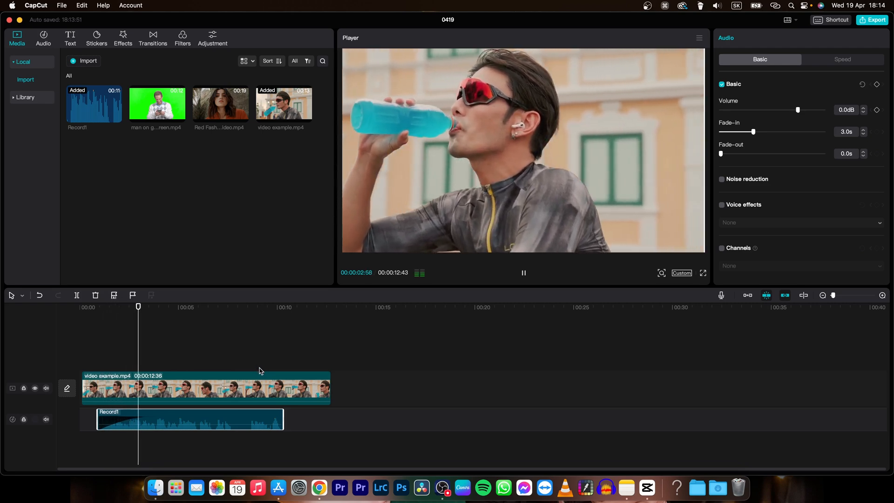
key(space)
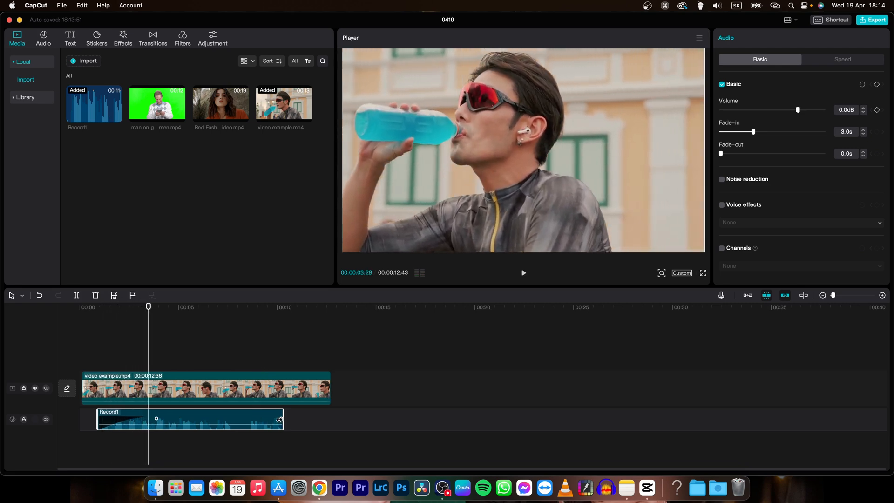
Add a 4.2 s fade-out to the Record1 clip and play its ending
drag(280, 418, 199, 424)
click(248, 313)
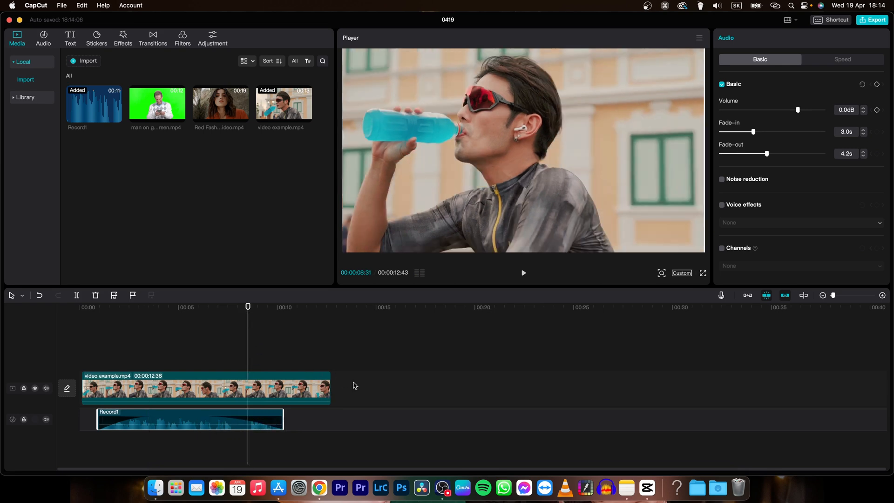
key(space)
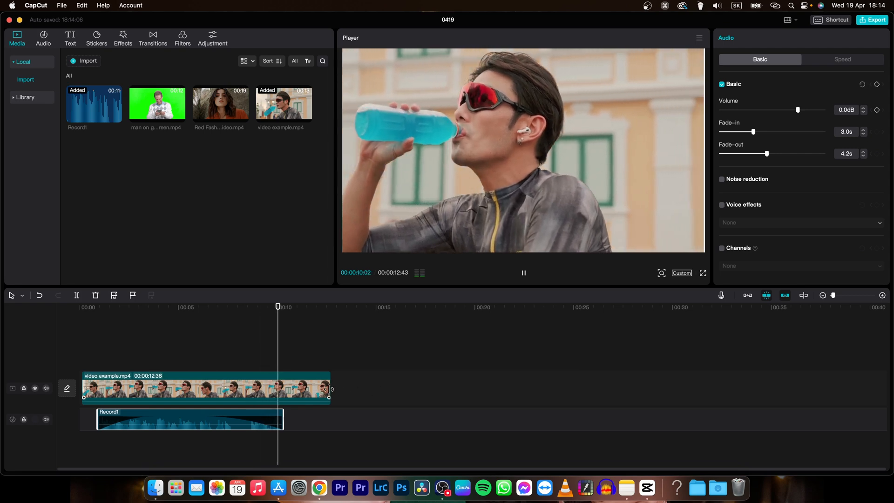
key(space)
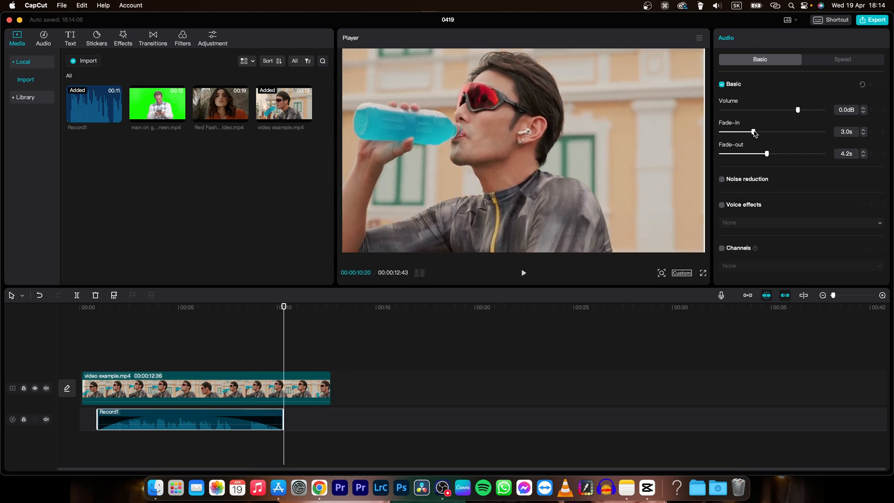
Adjust the Record1 clip to a 3.2 s fade-in, 2.5 s fade-out and 5.0 dB volume
drag(754, 134, 754, 159)
mouse_move(740, 159)
mouse_down()
mouse_move(773, 159)
mouse_move(749, 157)
mouse_up()
drag(798, 111, 804, 112)
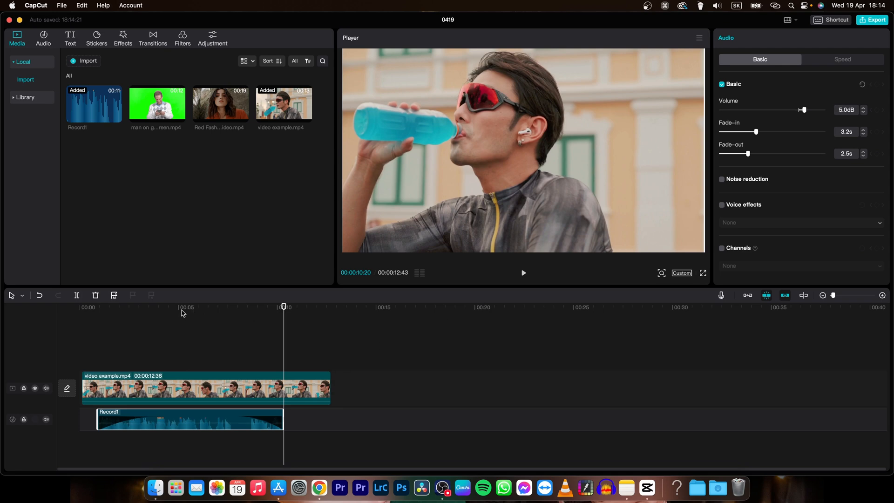
Play the Record1 clip from about 4 seconds to hear its fade and volume settings
click(157, 315)
key(space)
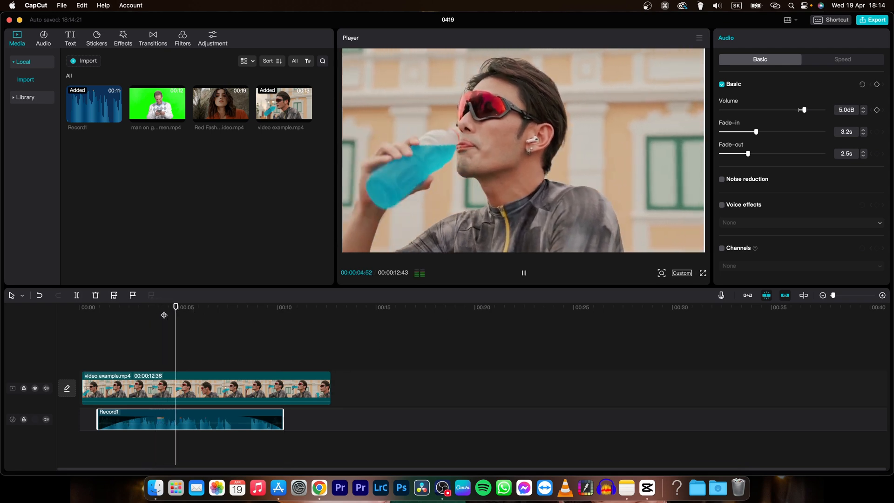
key(space)
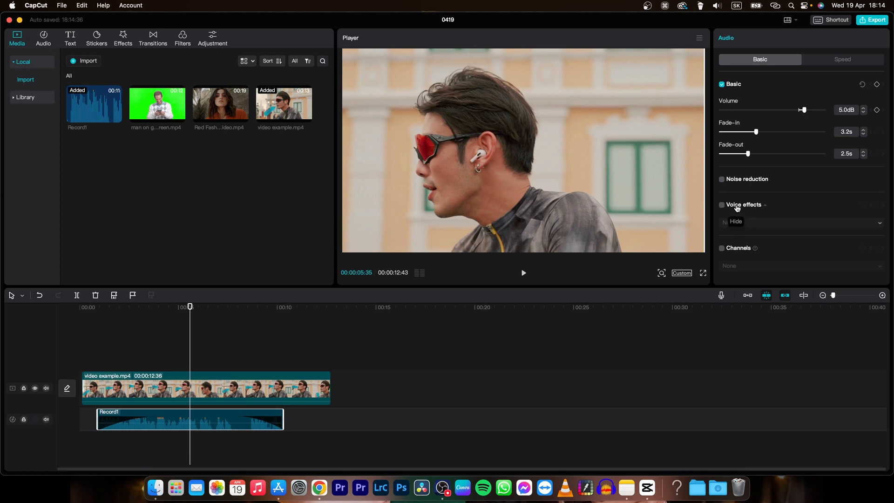
Set the Record1 clip's speed to 2.0x and listen to it from about 2 seconds
click(840, 60)
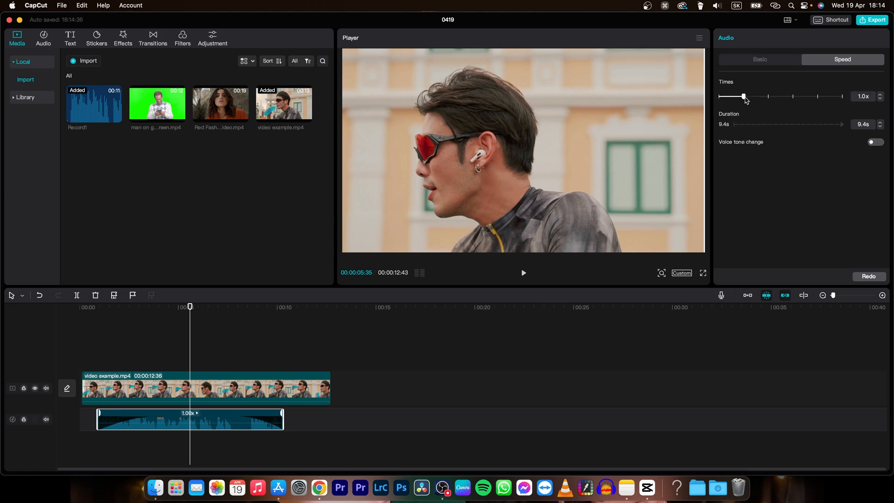
drag(744, 96, 769, 96)
click(121, 307)
key(space)
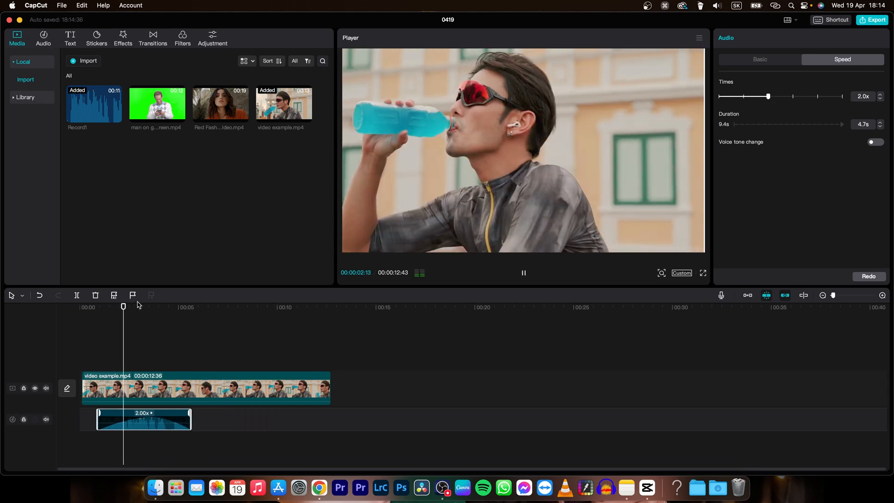
key(space)
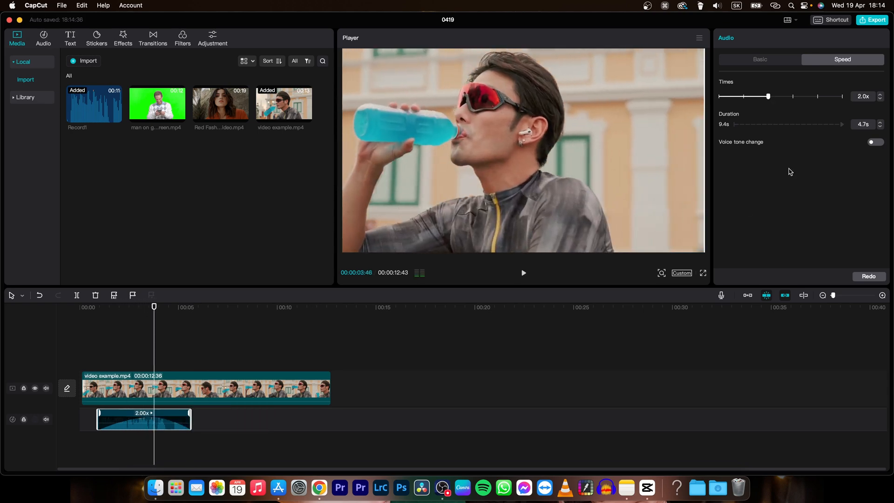
Slow the Record1 clip down to 0.5x speed and listen to it
drag(768, 96, 731, 105)
key(space)
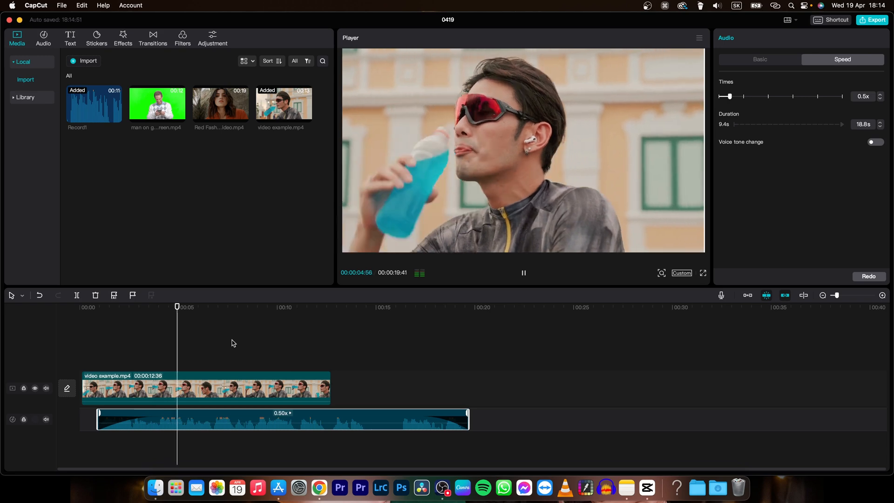
key(space)
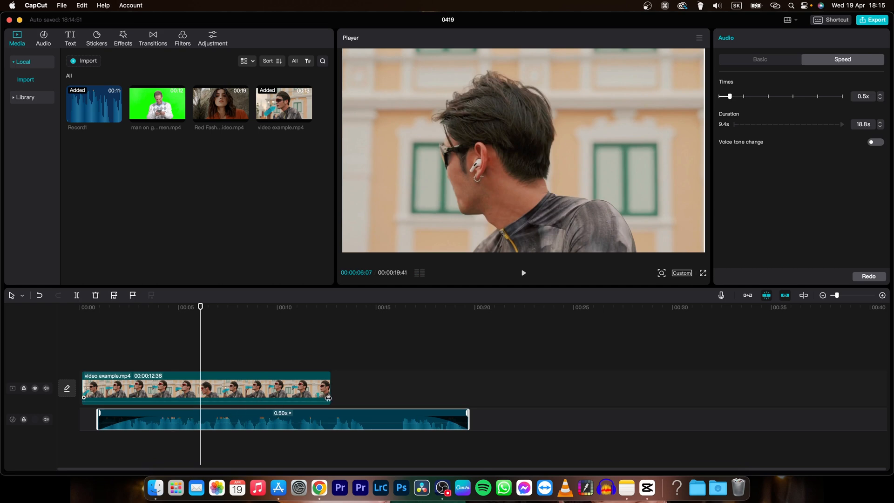
Try to add an audio fade-out at the end of the video example.mp4 clip and play its last seconds
drag(329, 398, 280, 402)
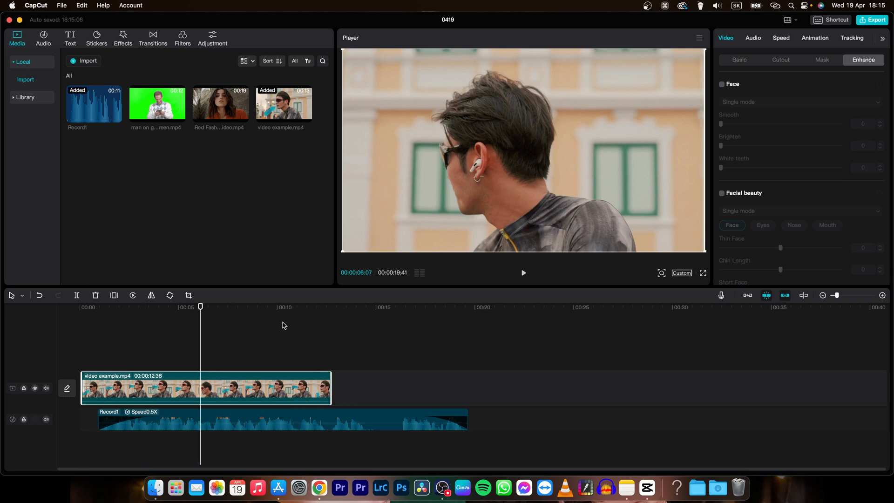
click(266, 308)
key(space)
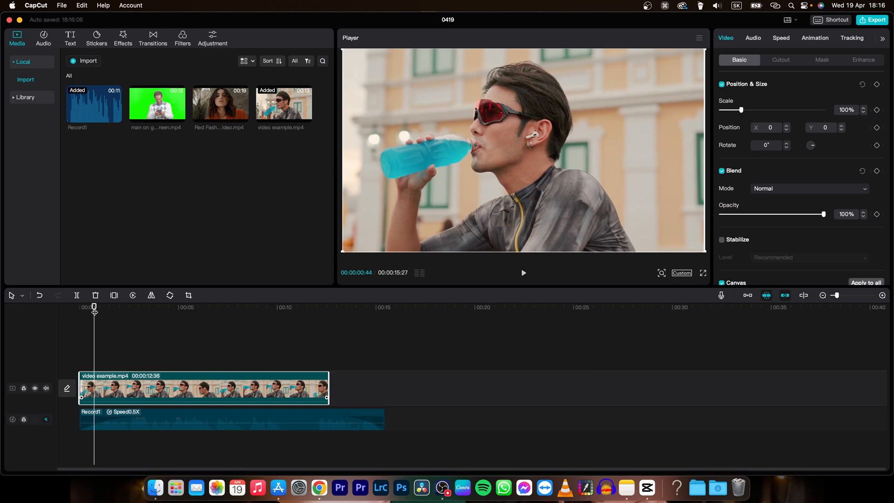
Examine the In, Out and Combo animations available for the video example.mp4 clip
mouse_move(95, 312)
mouse_down()
mouse_move(78, 312)
mouse_move(92, 324)
mouse_up()
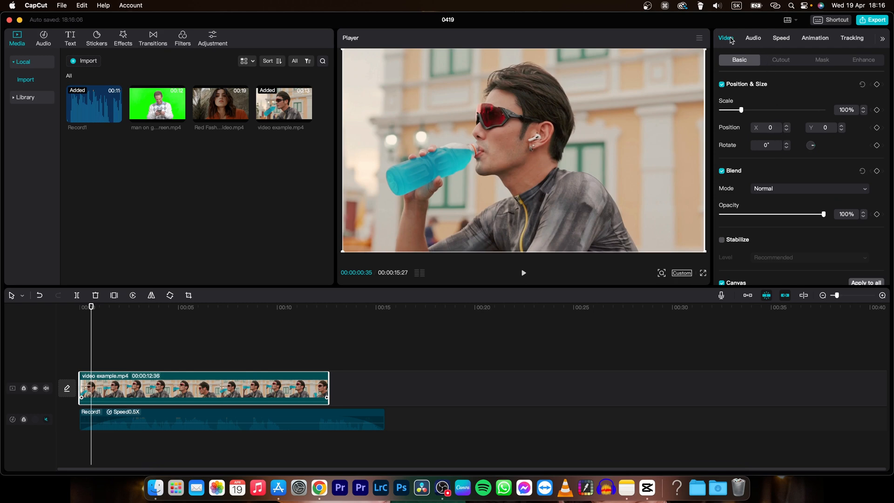
click(808, 39)
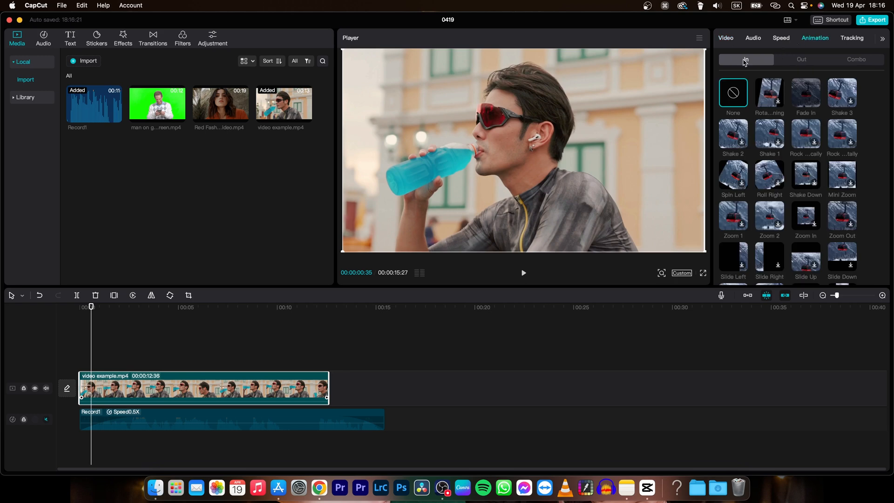
click(802, 60)
click(750, 62)
click(801, 61)
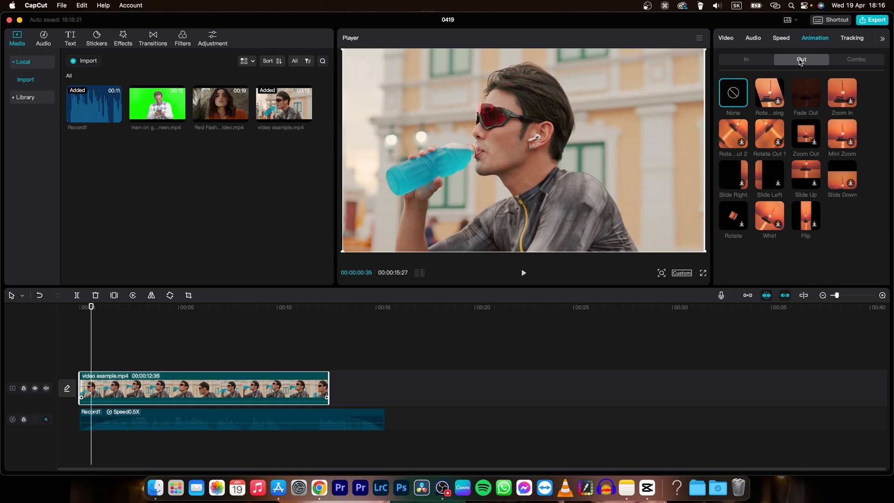
click(856, 60)
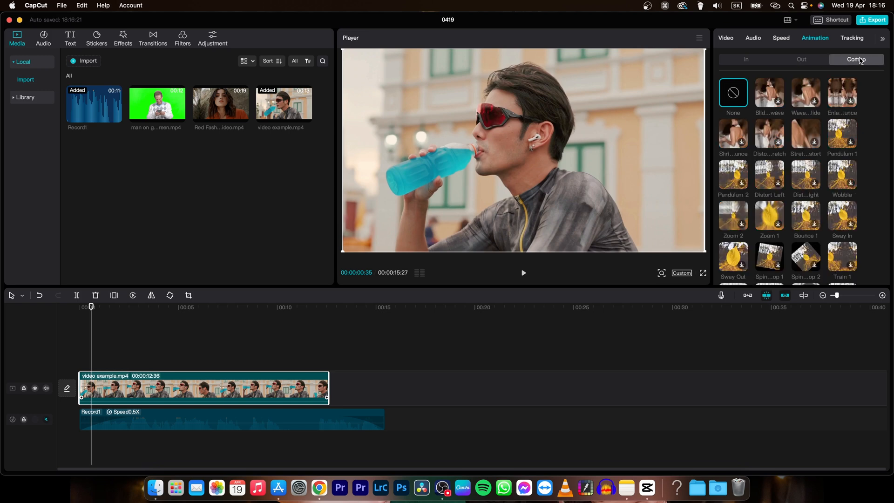
Apply the Fade In entrance animation to the video example.mp4 clip with a duration of 5.0 s
click(750, 62)
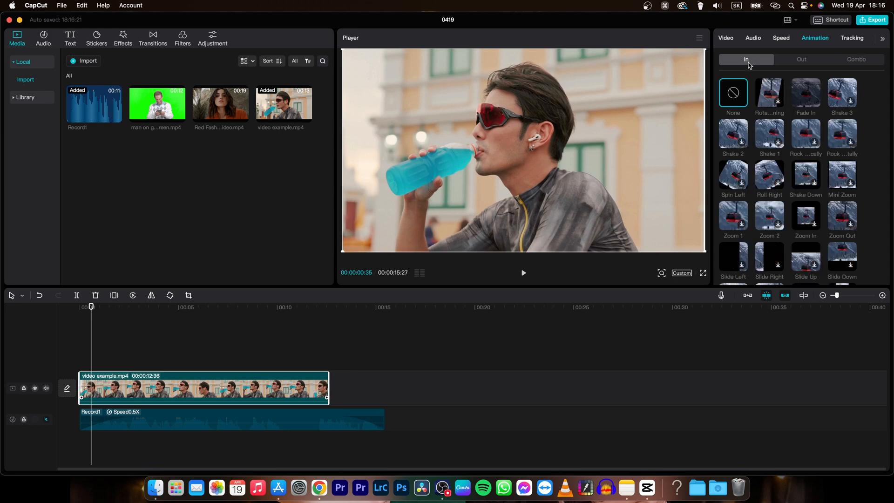
click(810, 99)
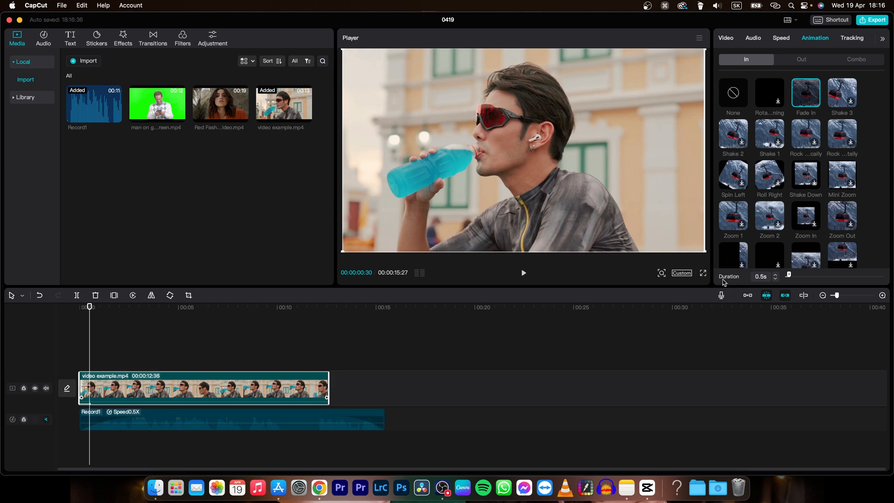
drag(789, 275, 824, 272)
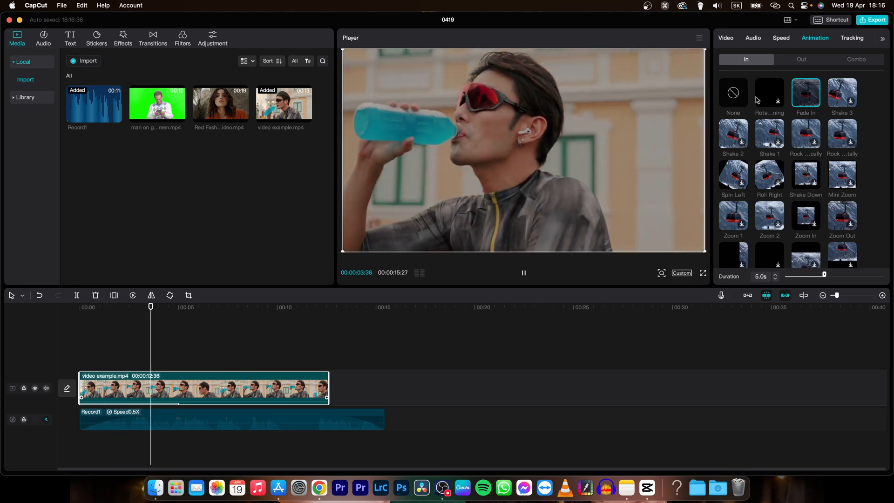
Apply the Fade Out exit animation to the video example.mp4 clip and play its ending
click(802, 59)
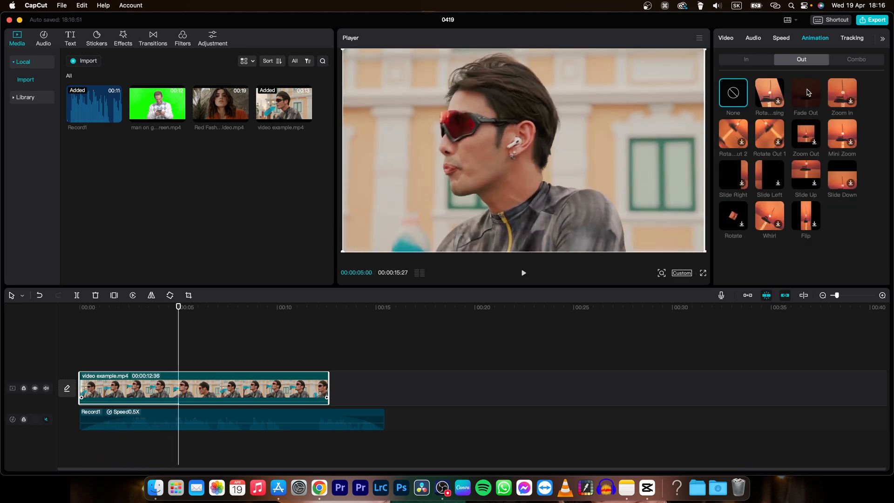
click(808, 92)
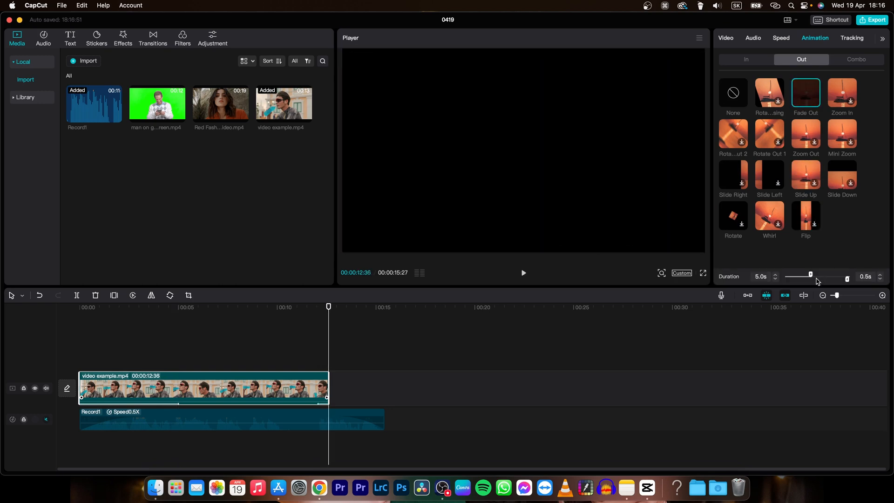
click(315, 307)
key(space)
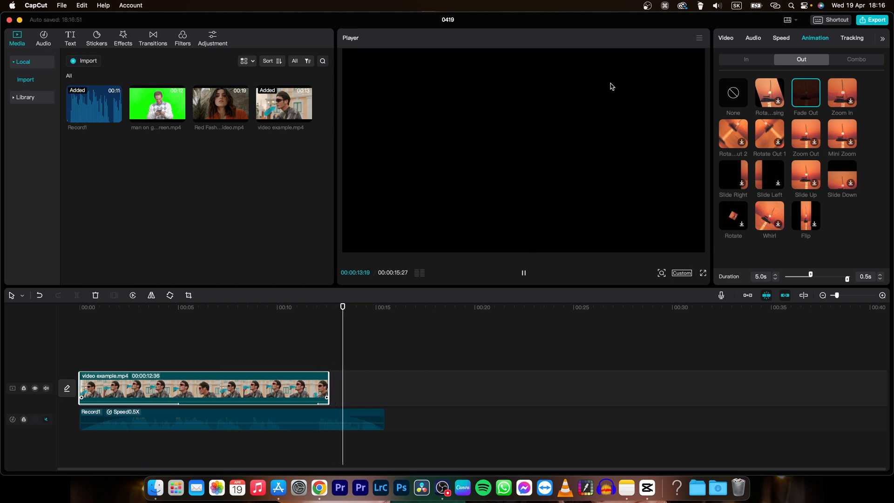
key(space)
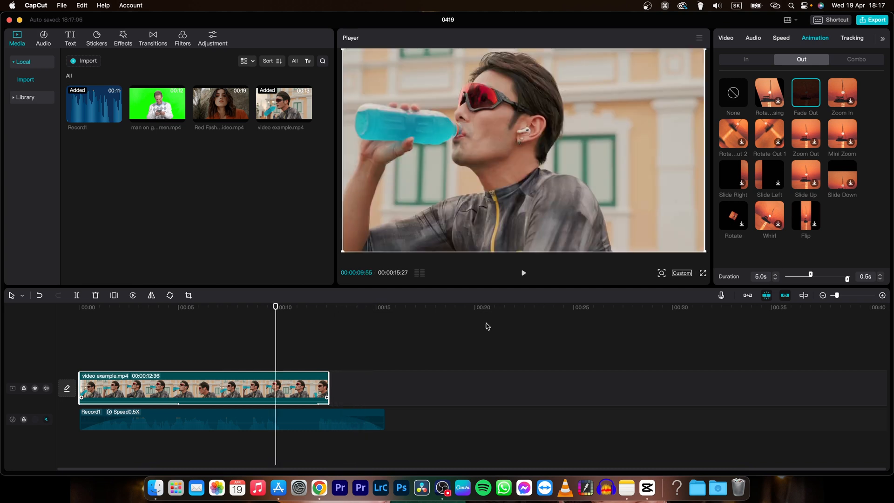
Set the video example.mp4 clip's speed to 5.0x and play it from near the start
click(777, 39)
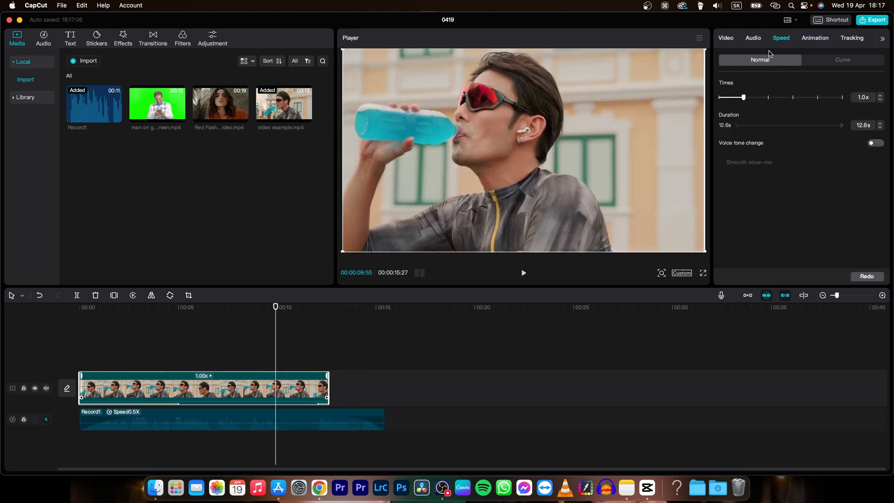
drag(745, 99, 795, 100)
click(89, 306)
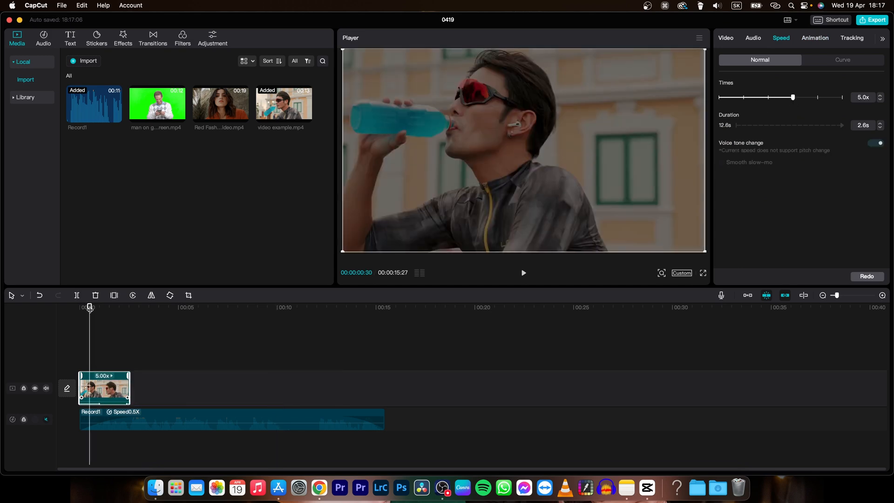
key(space)
key(space)
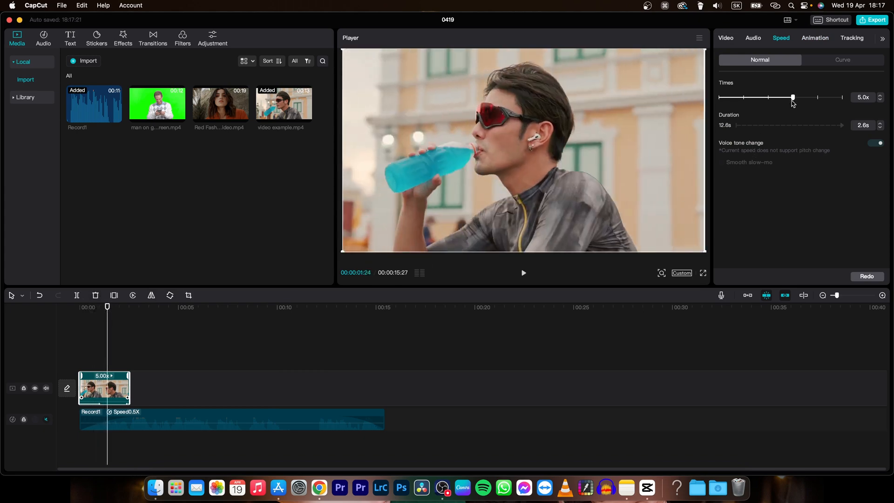
Slow the video example.mp4 clip down to 0.6x speed and play it
drag(793, 103, 733, 99)
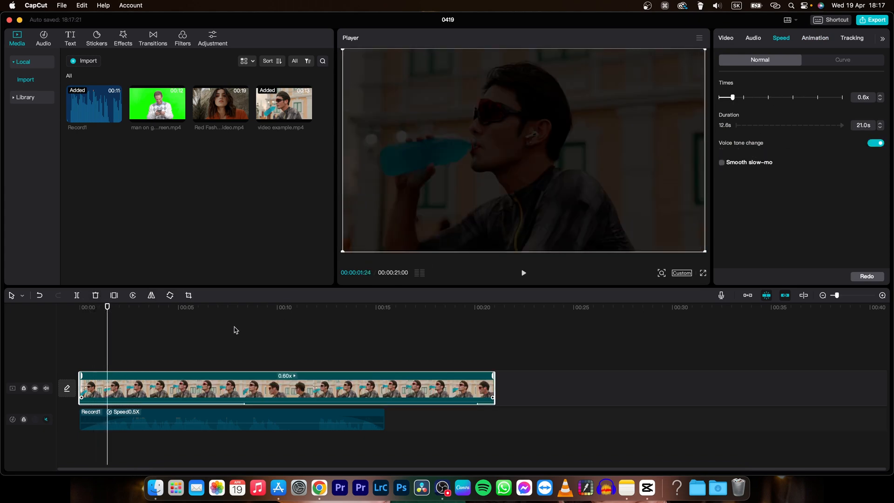
key(space)
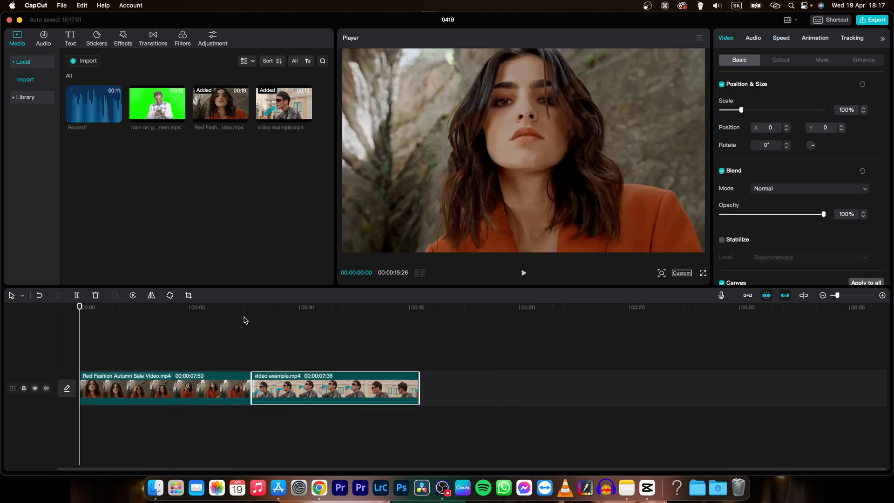
Start exporting the project, title it VIDEO EXAMPLE and choose the tutorial material folder as the export location
click(200, 347)
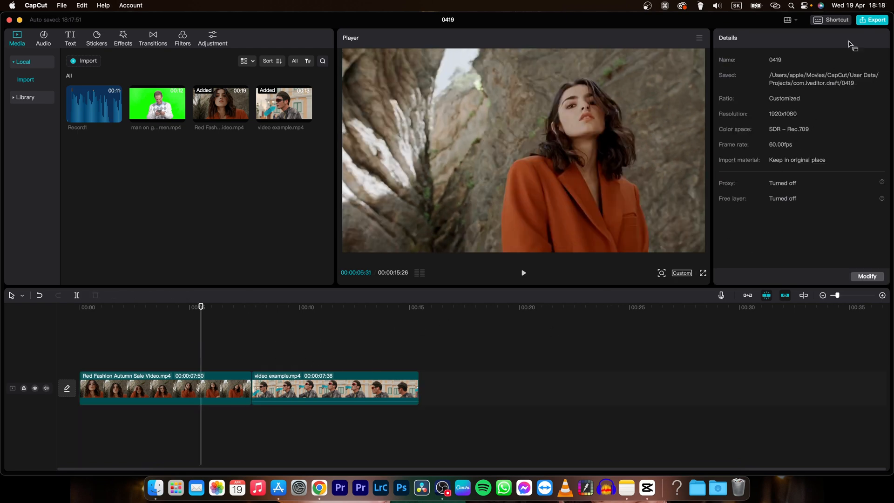
click(870, 20)
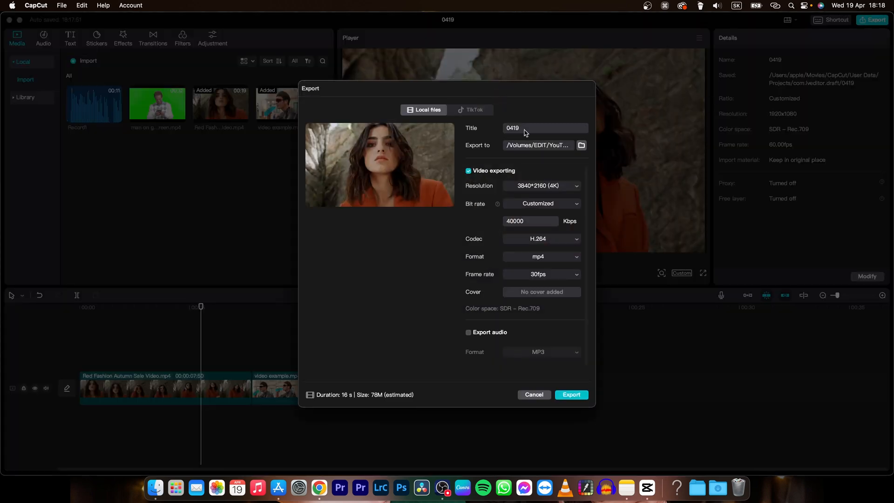
double_click(523, 127)
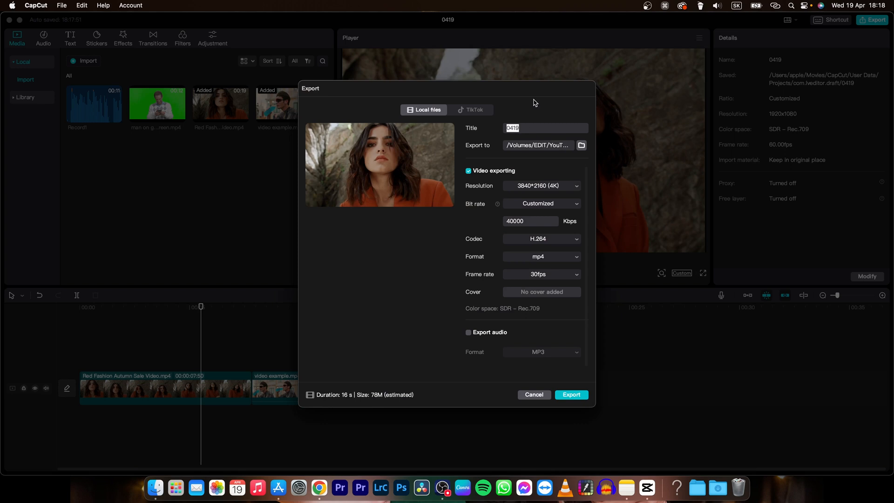
text(VIDEO EXAMPLE)
click(582, 145)
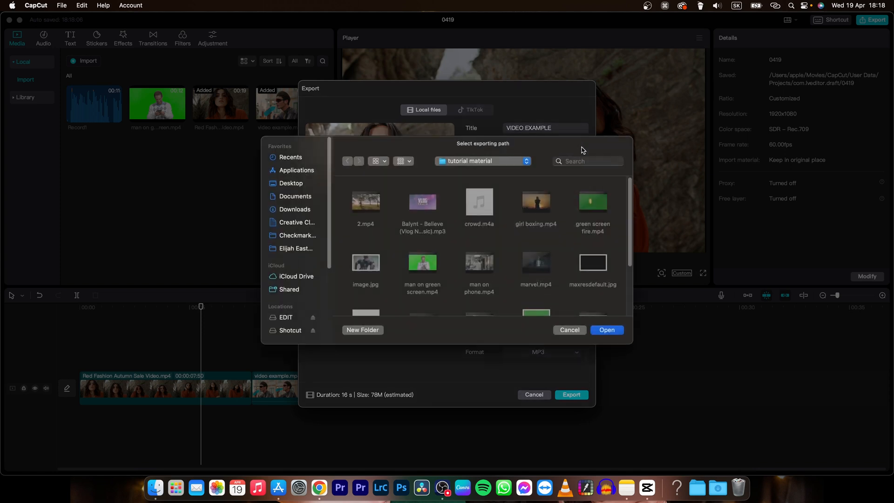
click(603, 334)
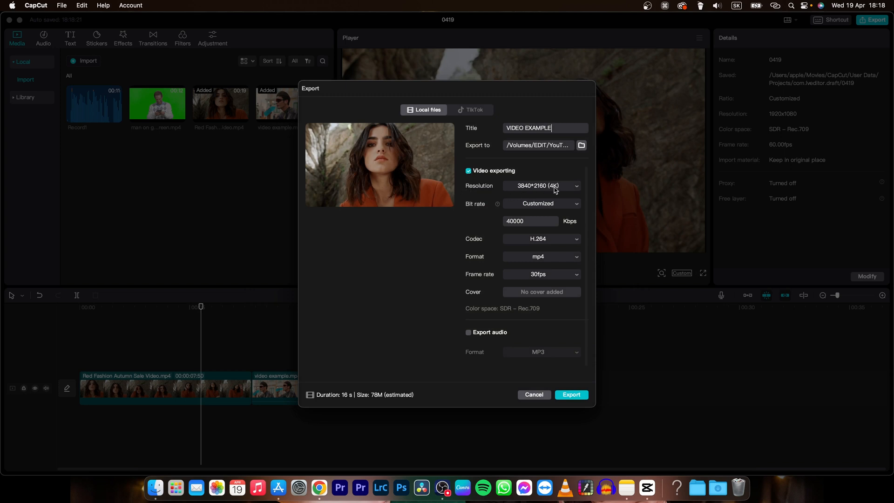
Set the export resolution to 3840*2160 (4K) and the bit rate to Customized at 40000 Kbps, trying Recommended first
click(577, 187)
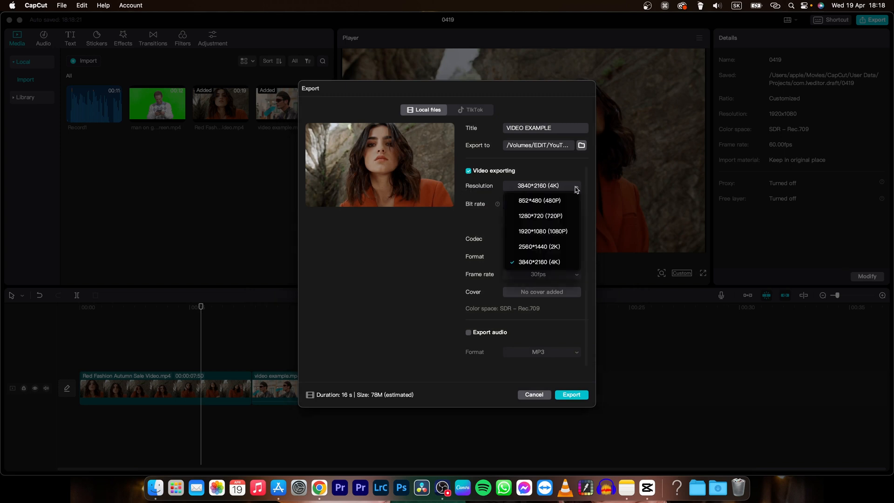
click(557, 264)
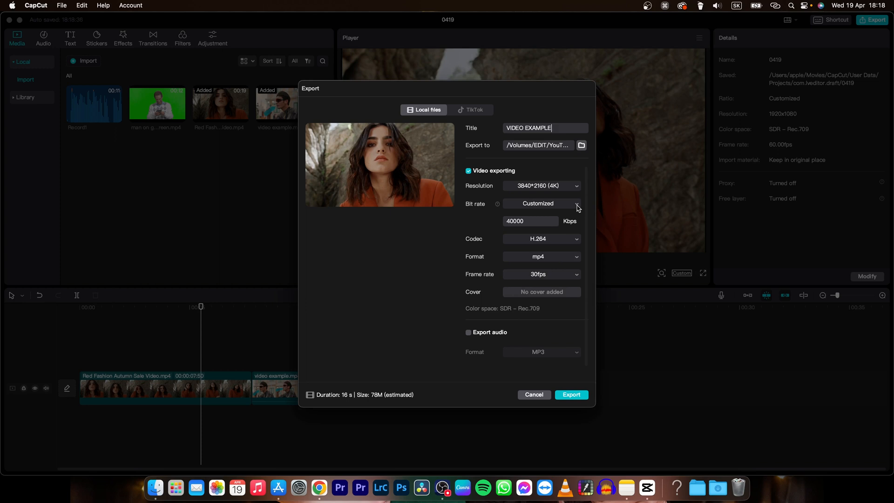
click(571, 205)
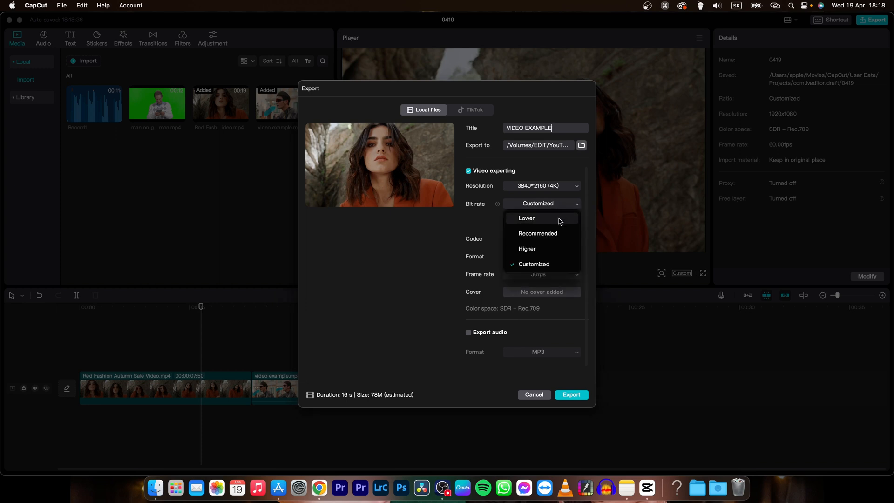
click(552, 239)
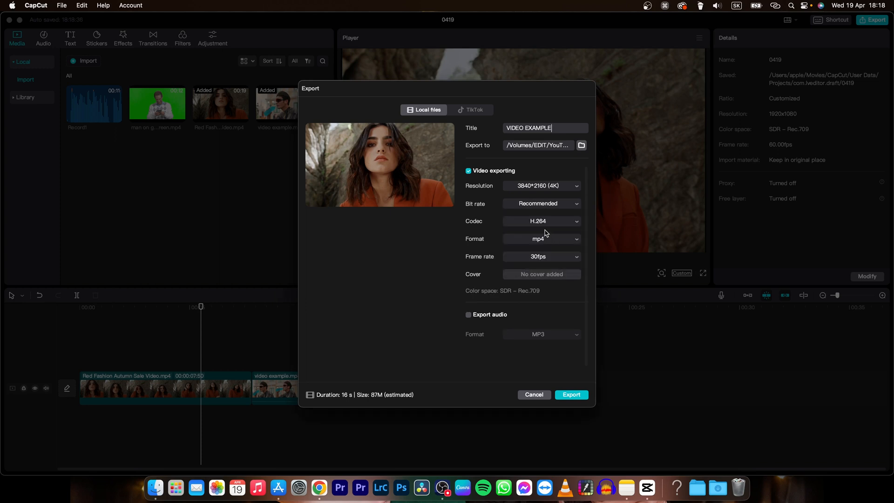
click(576, 207)
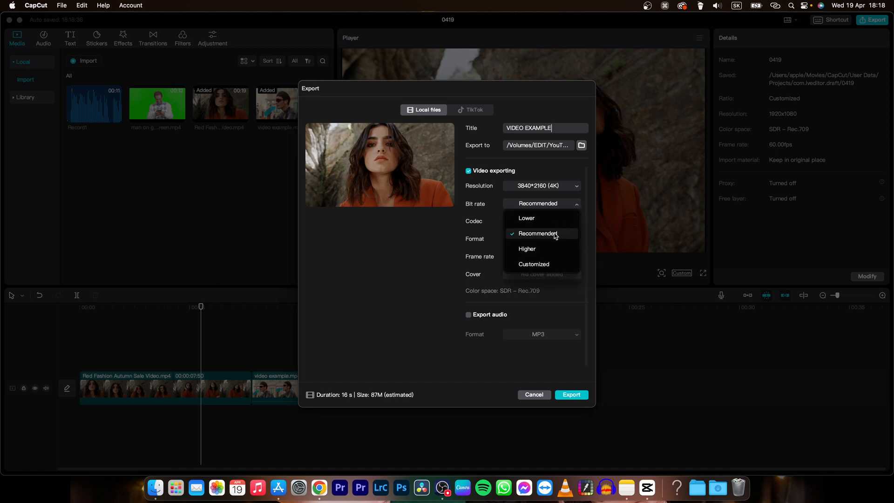
click(541, 264)
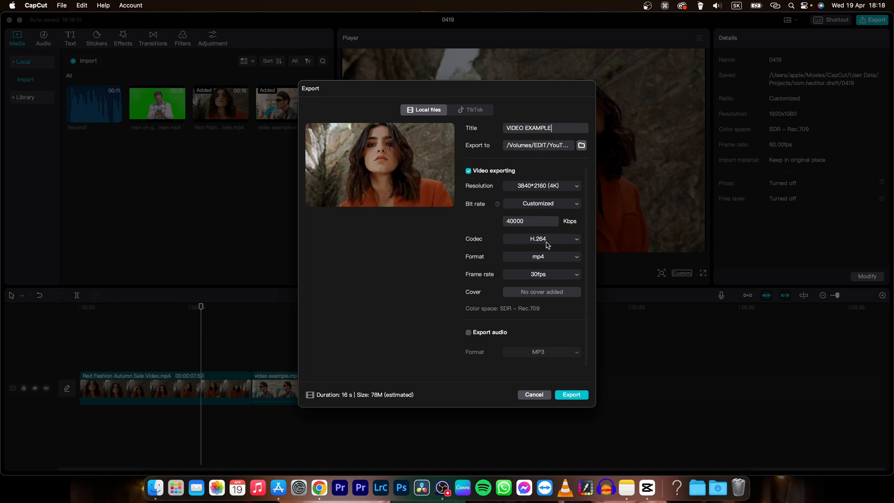
Check the codec, format and frame rate choices, keep H.264, mp4 and 30fps, and export the video without separate audio
click(573, 242)
click(576, 242)
click(573, 257)
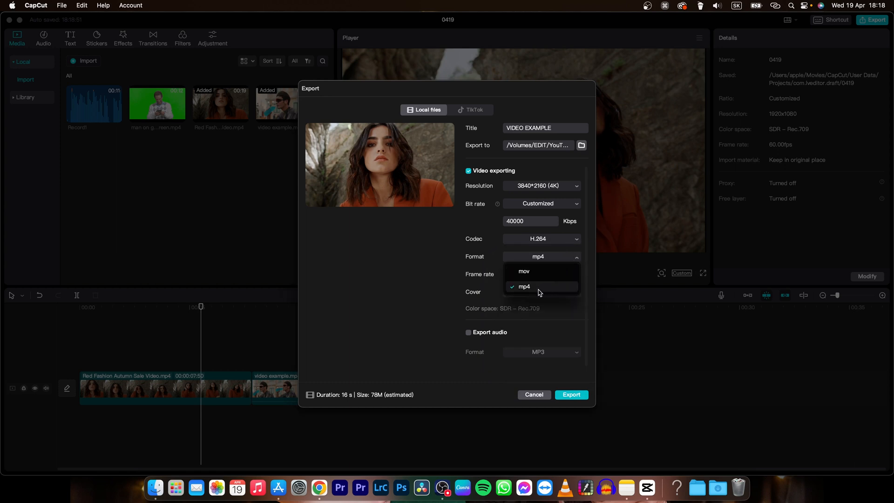
click(575, 259)
click(576, 277)
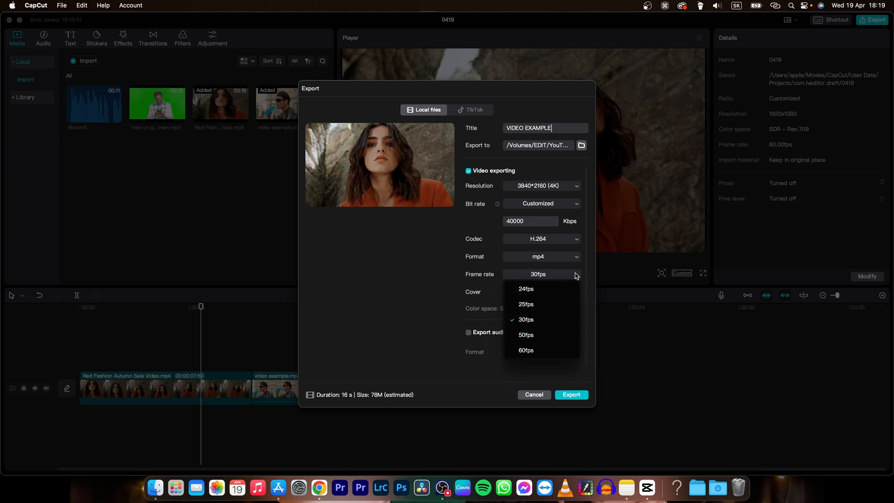
click(571, 275)
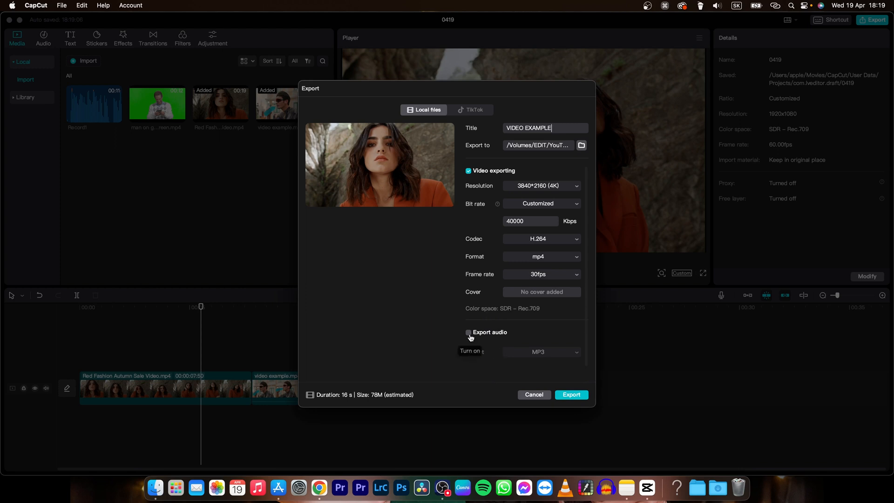
click(572, 395)
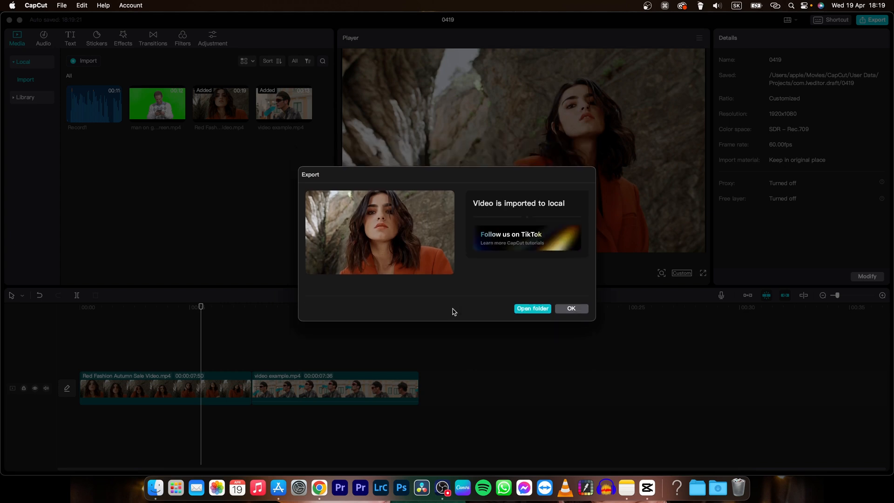
Open the export folder in Finder and preview the newly exported video file
click(531, 310)
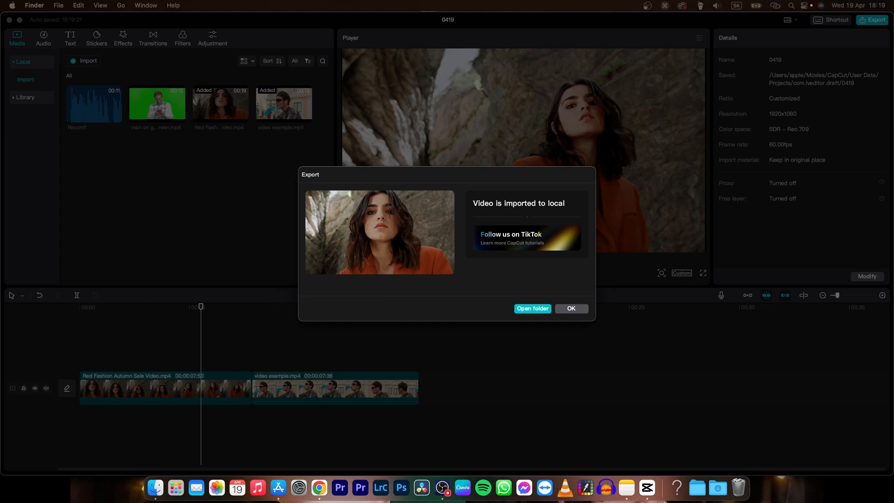
drag(893, 187, 476, 186)
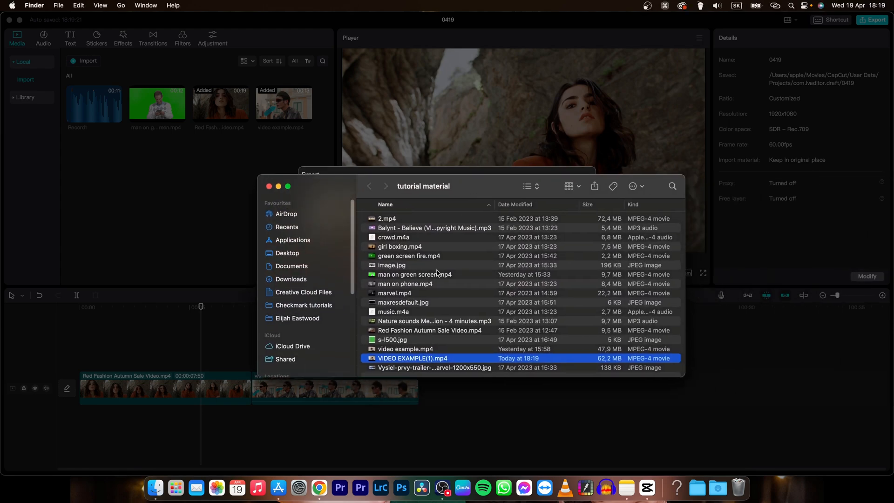
key(space)
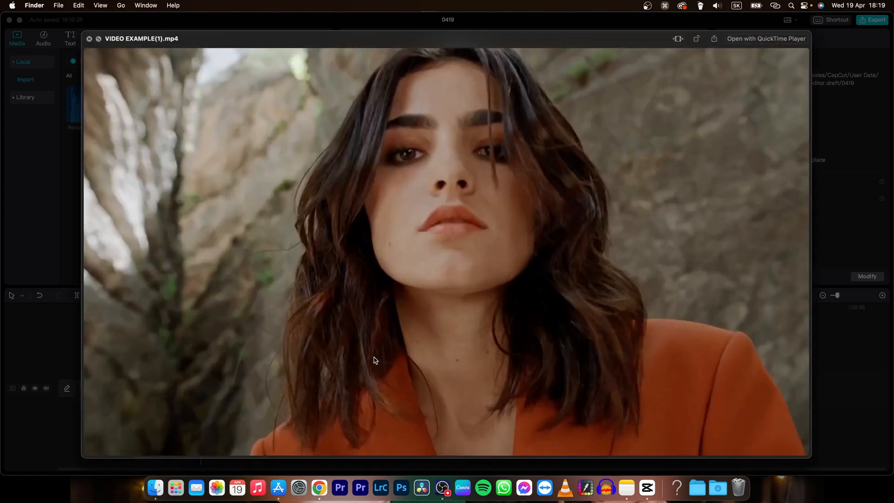